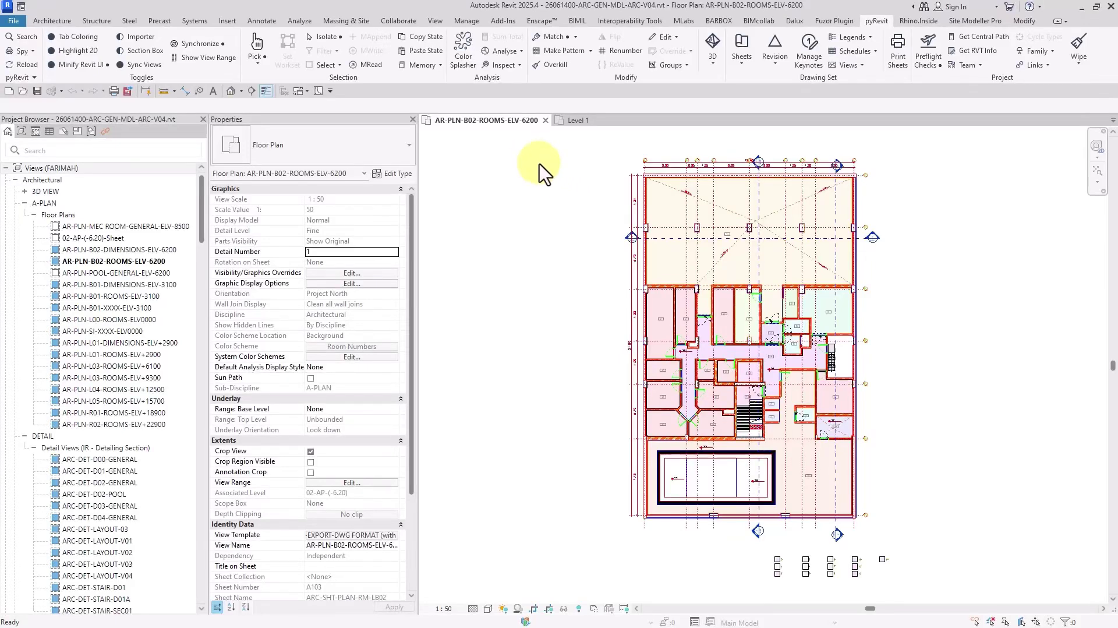
Step: Open the Level 1 plan of the test project and review the General options of its DWG export setup without changing them
left_click(576, 120)
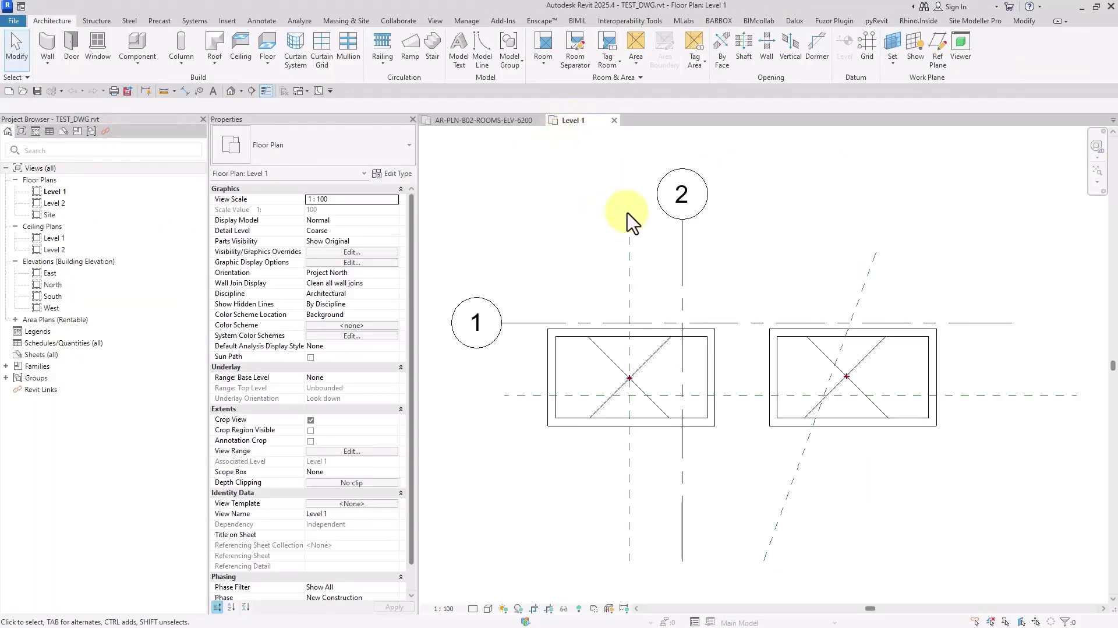
scroll(641, 245, "down", 3)
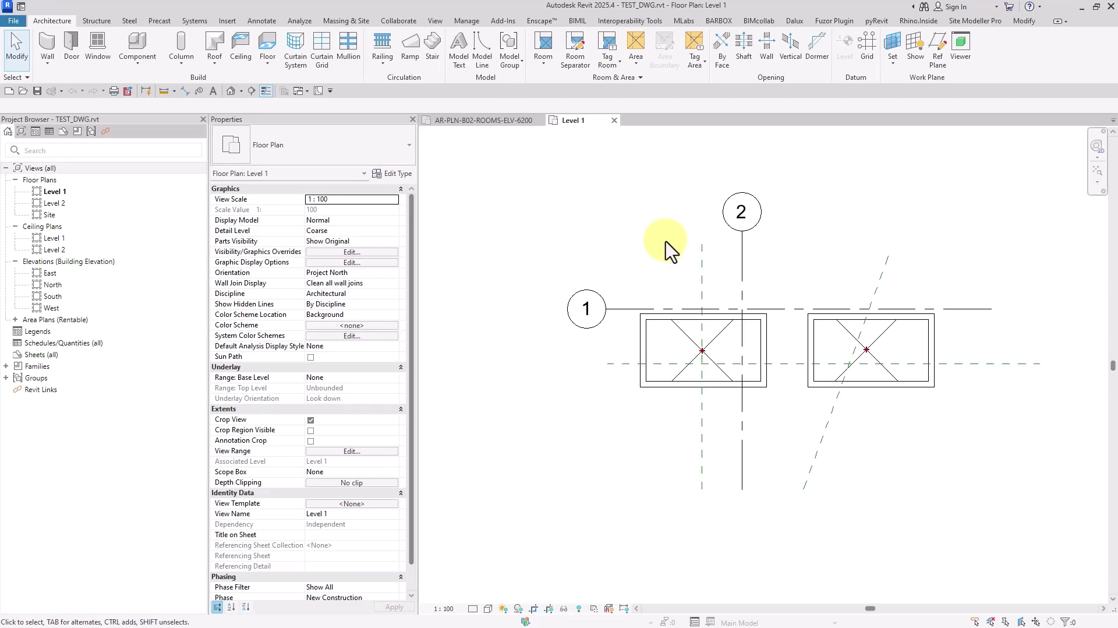
key("ctrl+shift+e")
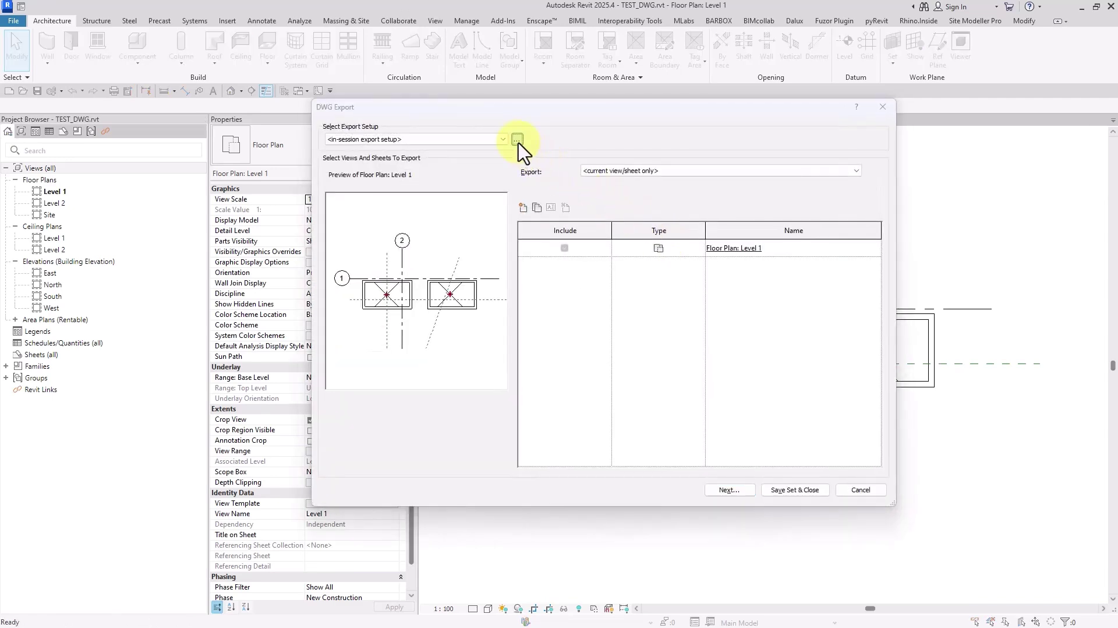
left_click(518, 141)
left_click(712, 104)
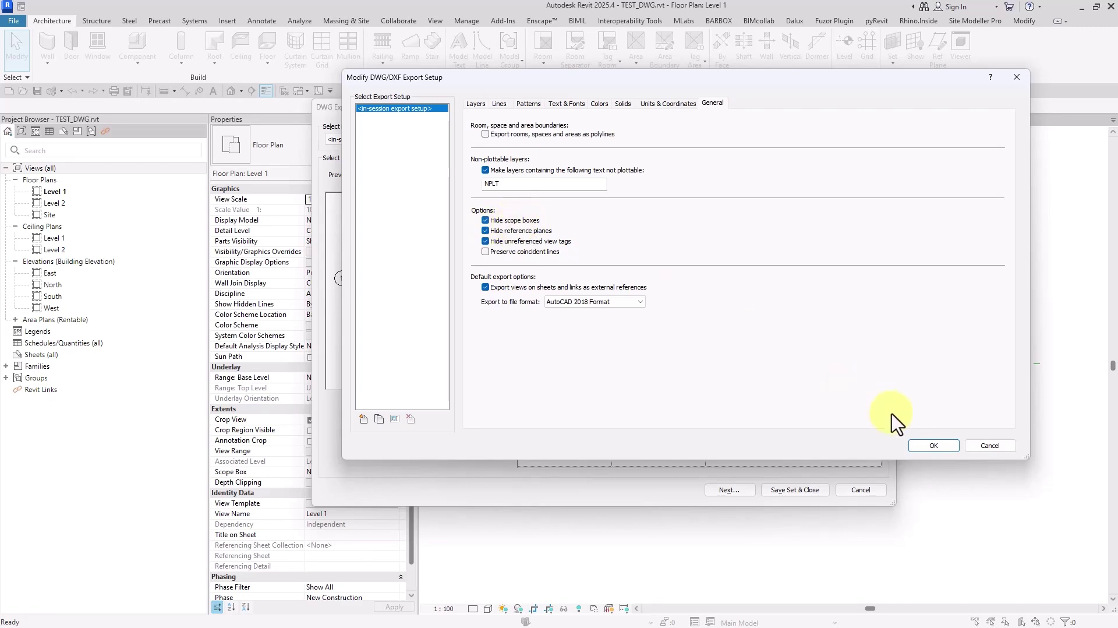
left_click(990, 447)
left_click(807, 492)
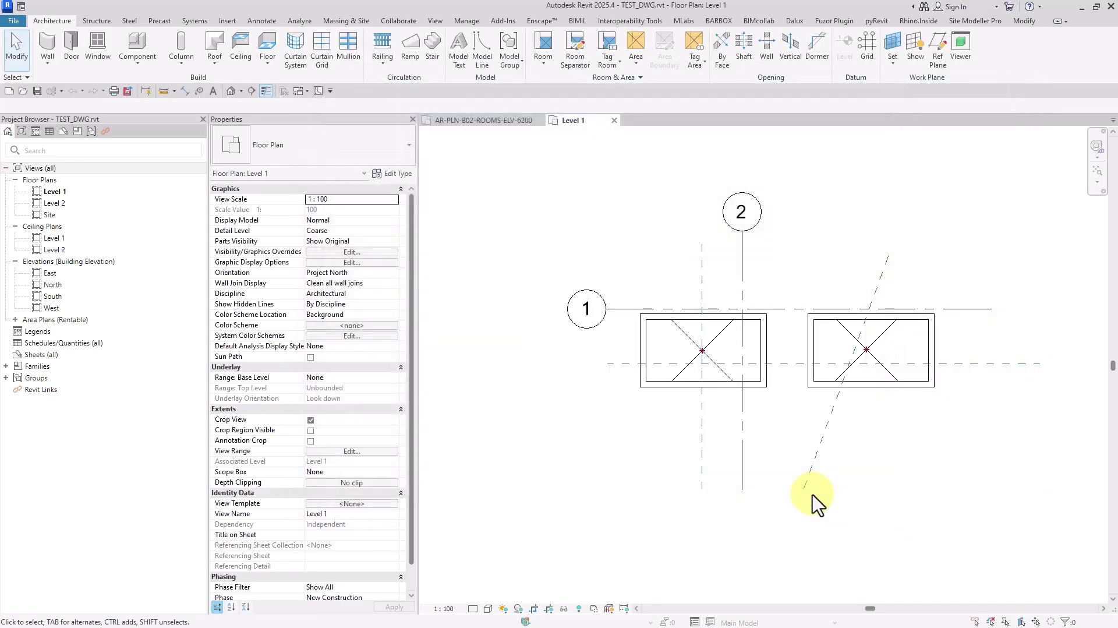
Step: Draw two scope boxes on the Level 1 plan, one around each of the two rectangular rooms
left_click(435, 22)
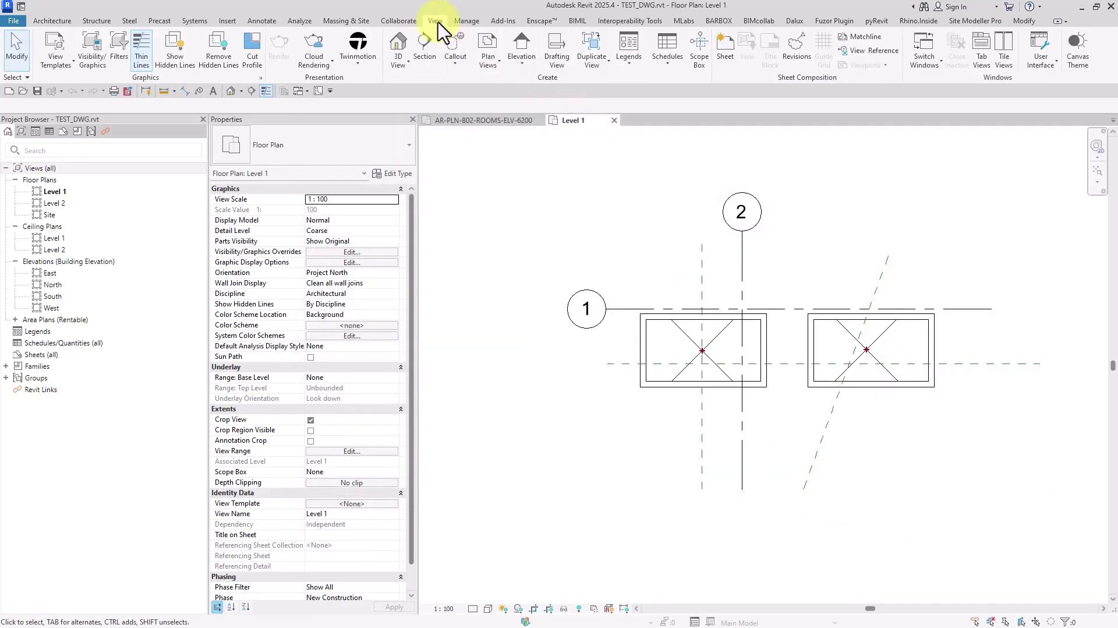
left_click(703, 50)
left_click(623, 301)
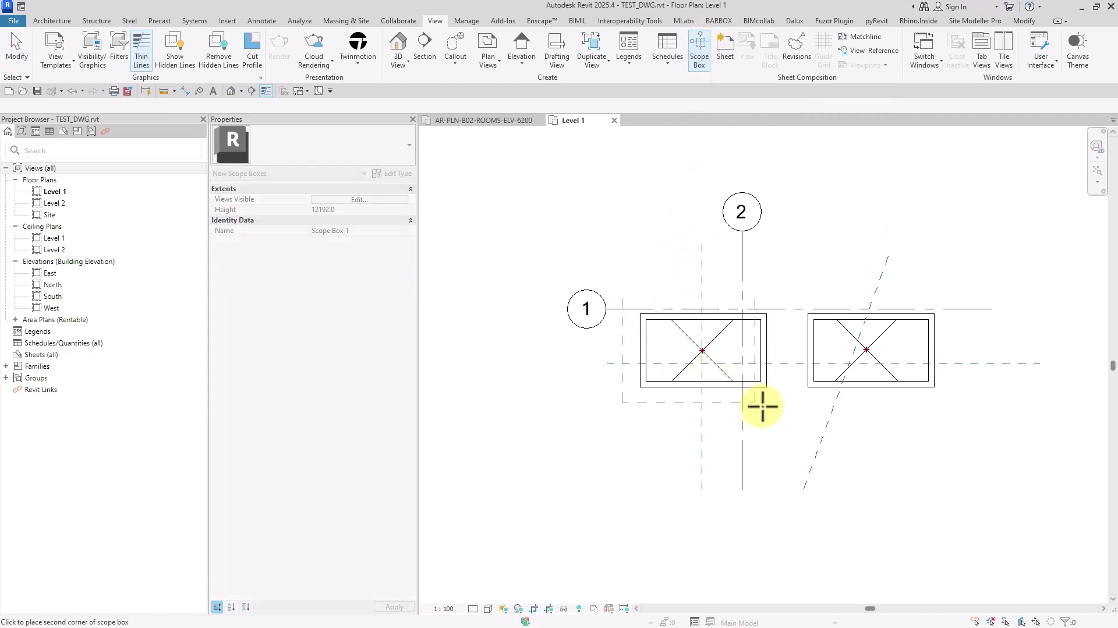
left_click(781, 414)
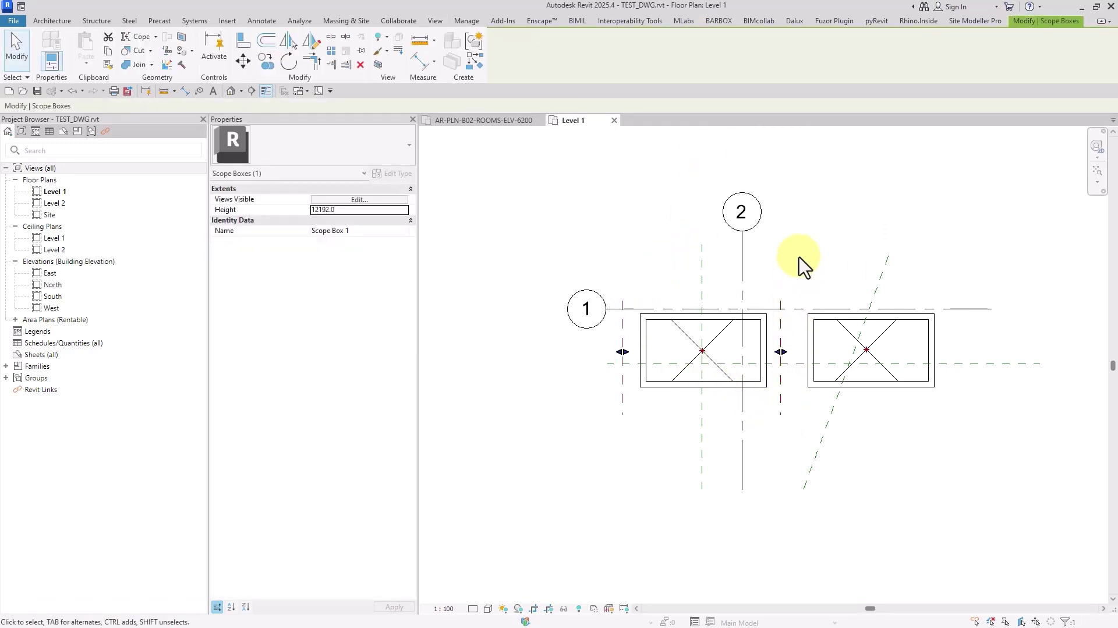
key("Return")
left_click(798, 300)
left_click(950, 414)
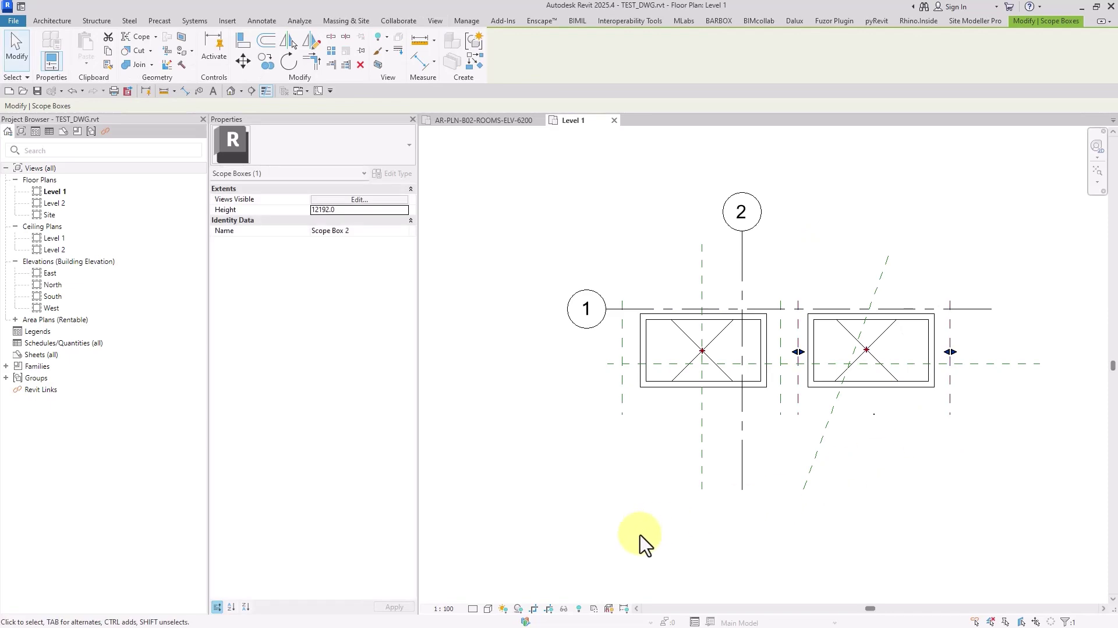
key("Escape")
Step: Show the Level 1 crop region and extend its upper and lower edges well beyond both scope boxes
left_click(549, 608)
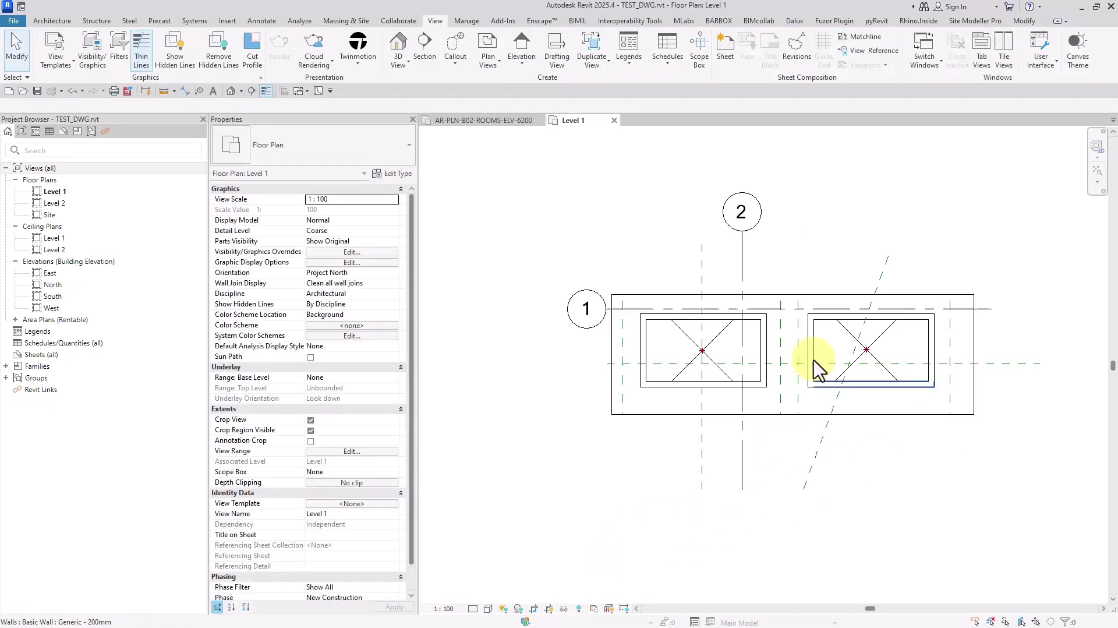
left_click(777, 295)
left_click_drag(793, 295, 793, 173)
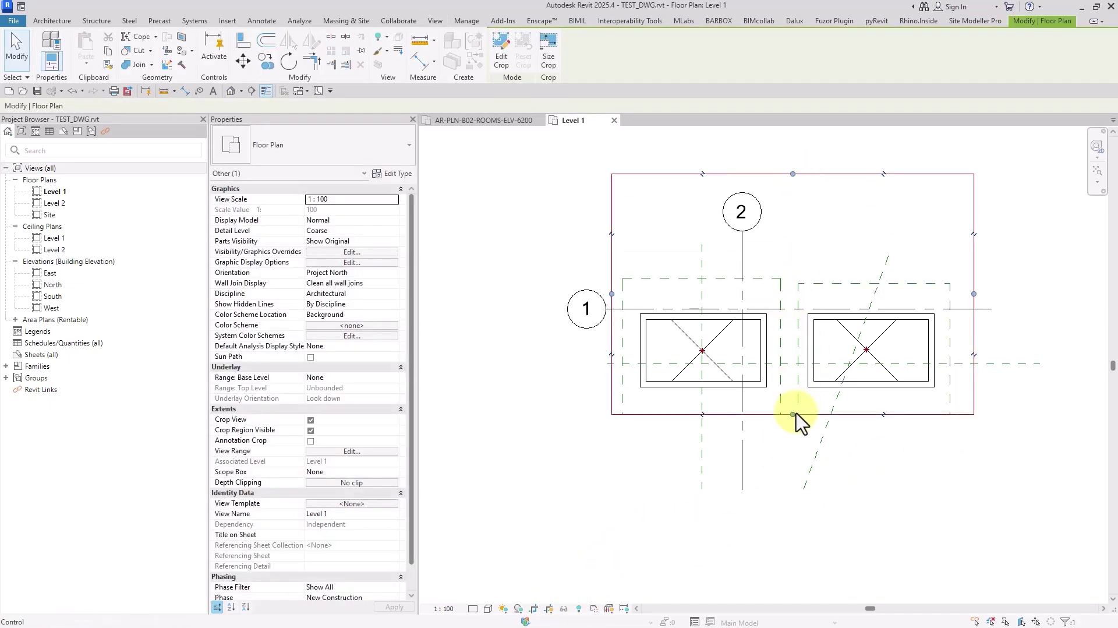
left_click_drag(792, 415, 784, 522)
left_click(816, 559)
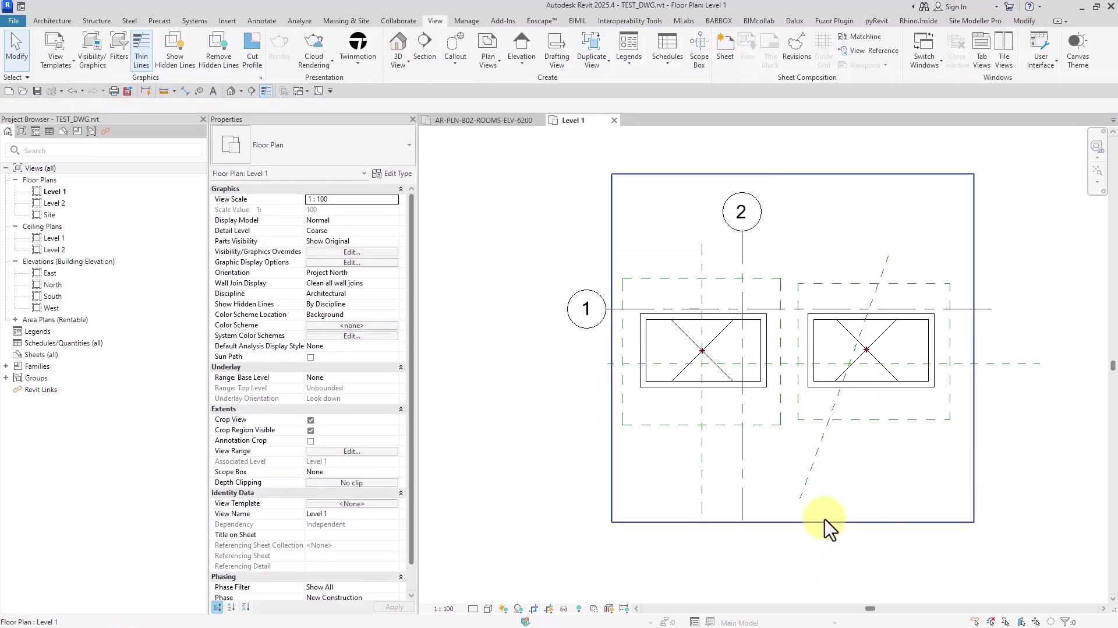
middle_click_drag(829, 527, 854, 475)
left_click(812, 477)
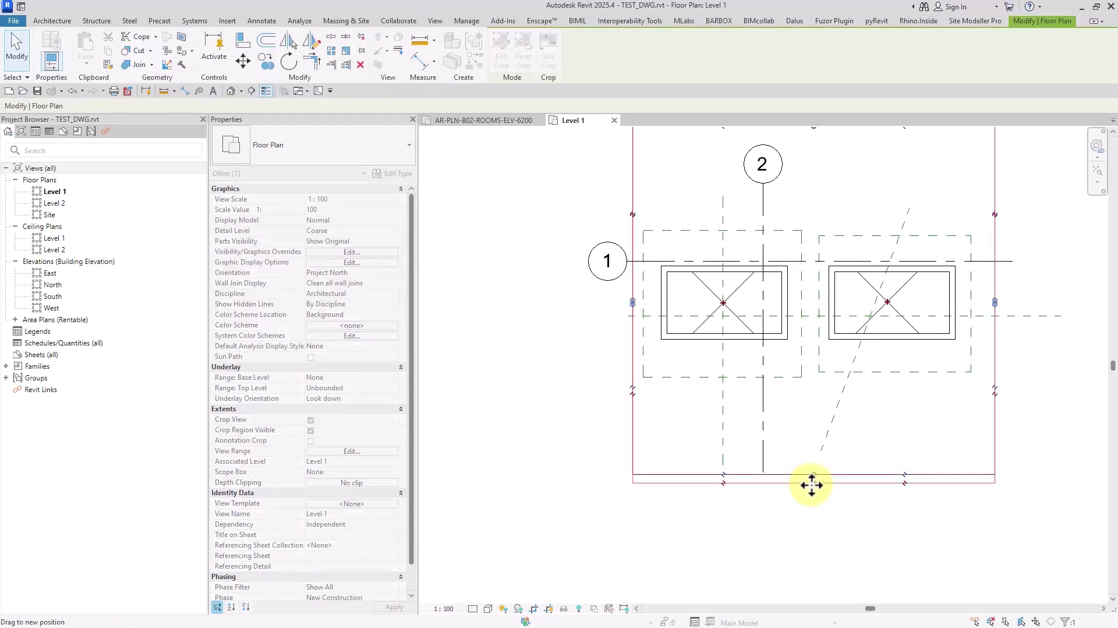
key("Escape")
Step: Inspect the vertical, slanted and horizontal reference planes and the scope box around the right-hand room
left_click(723, 378)
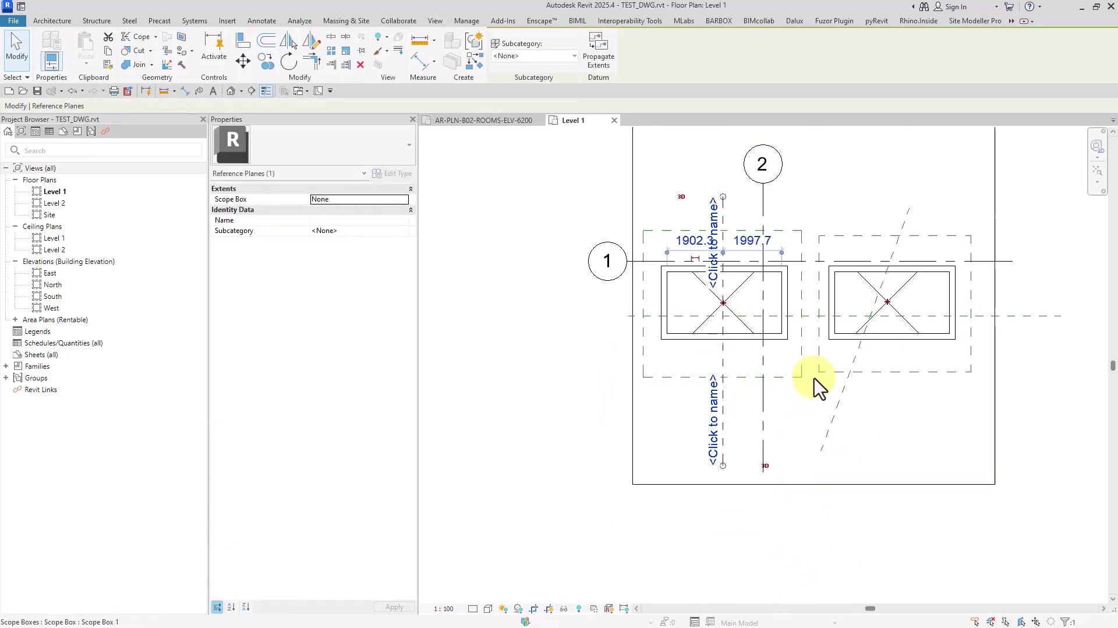
left_click(855, 361)
left_click(978, 316)
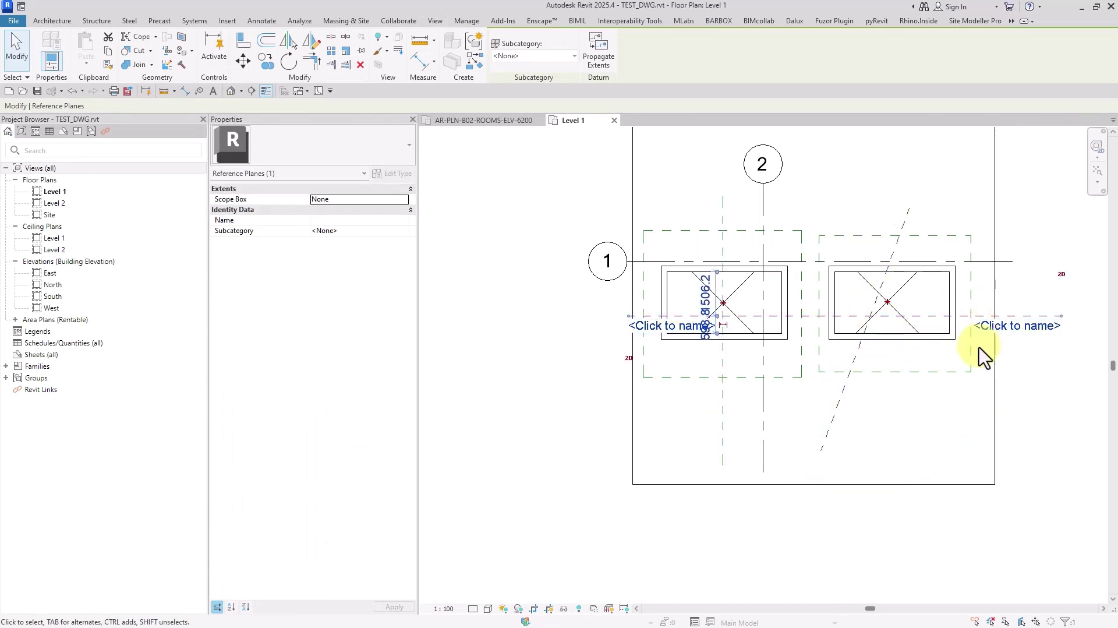
left_click(947, 382)
left_click(938, 371)
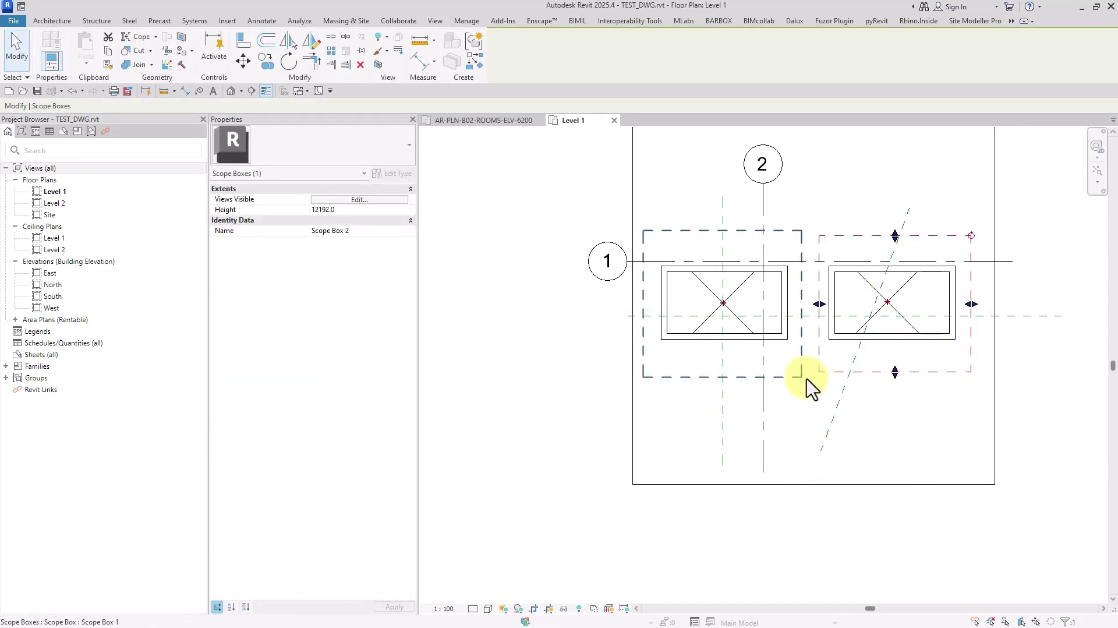
left_click(862, 417)
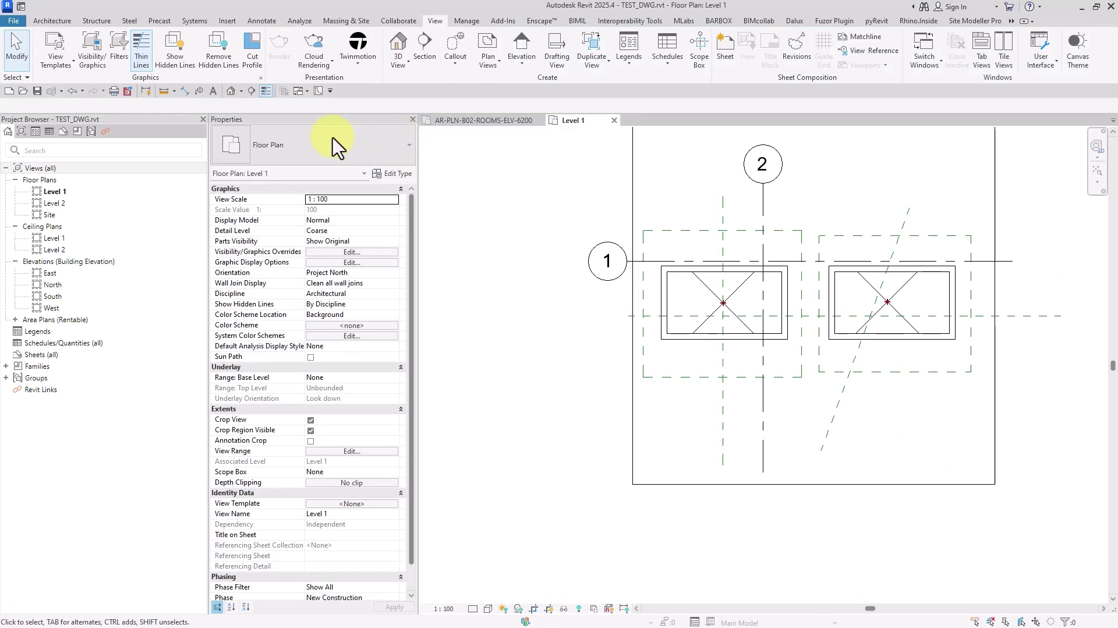
Step: Draw a horizontal building section running through both rooms, looking up the plan
left_click(251, 91)
left_click(584, 303)
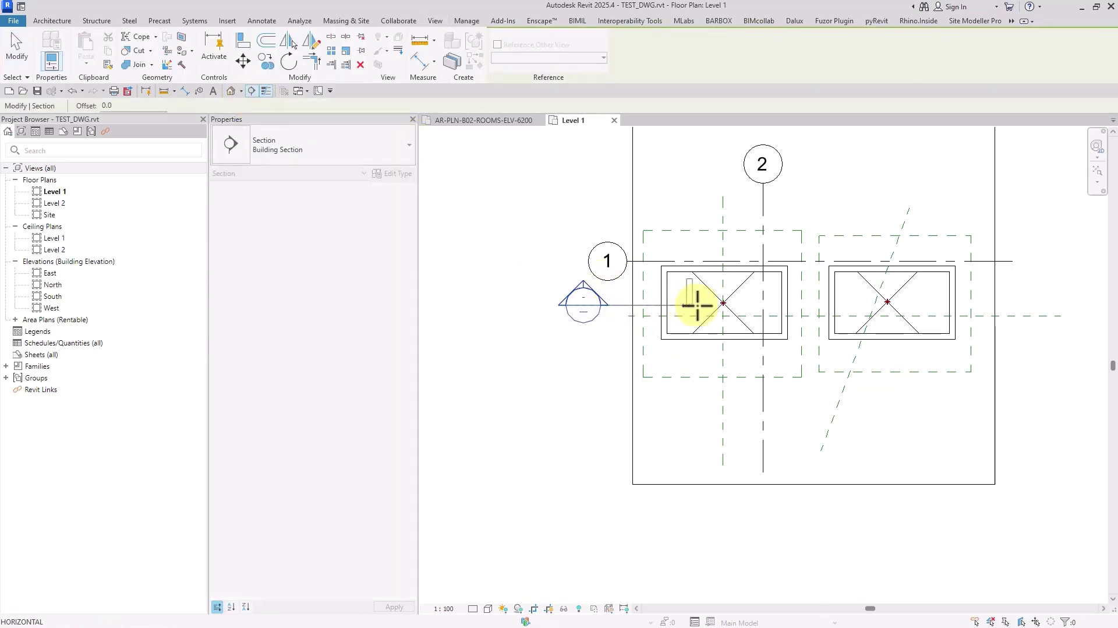
left_click(1030, 304)
key("Escape")
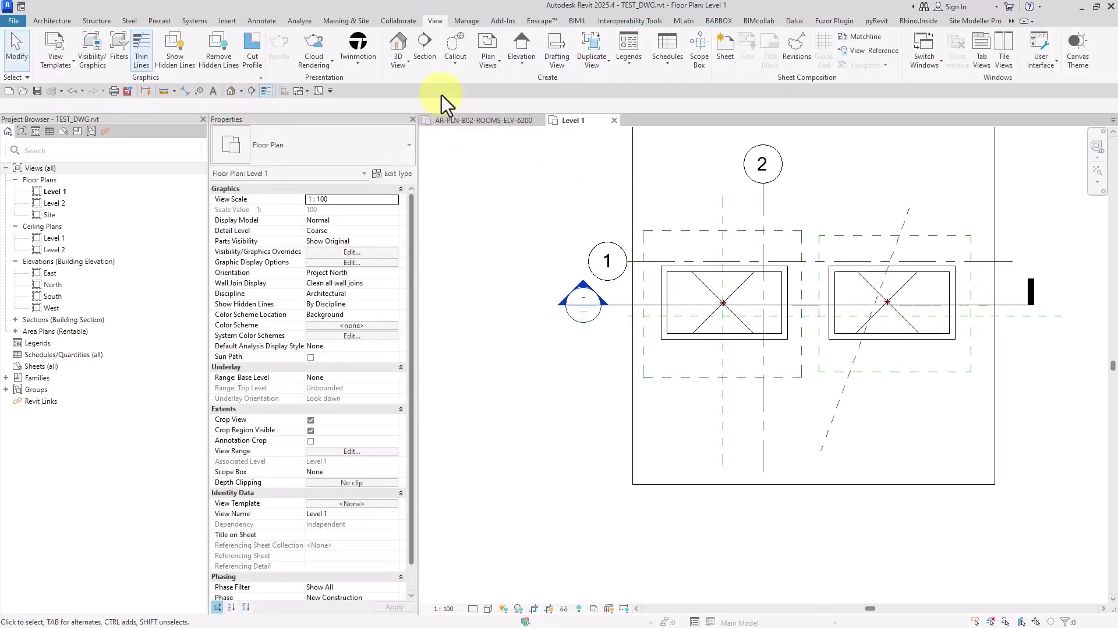
Step: Draw a vertical building section through the left-hand room and copy it across to the right-hand room
left_click(424, 51)
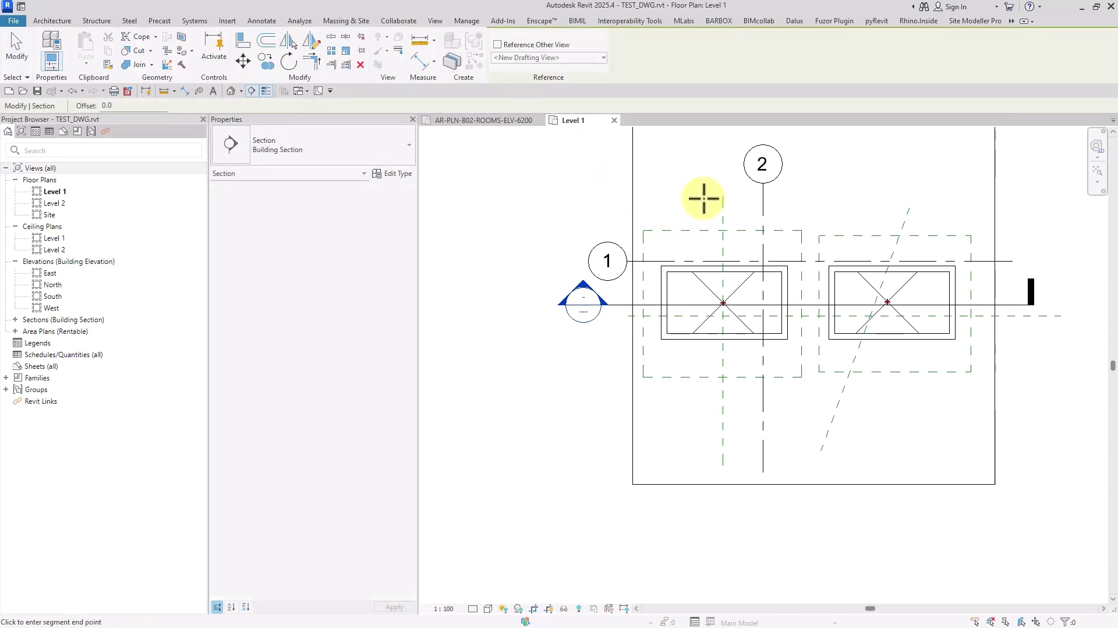
left_click(704, 181)
left_click(704, 411)
key("Escape")
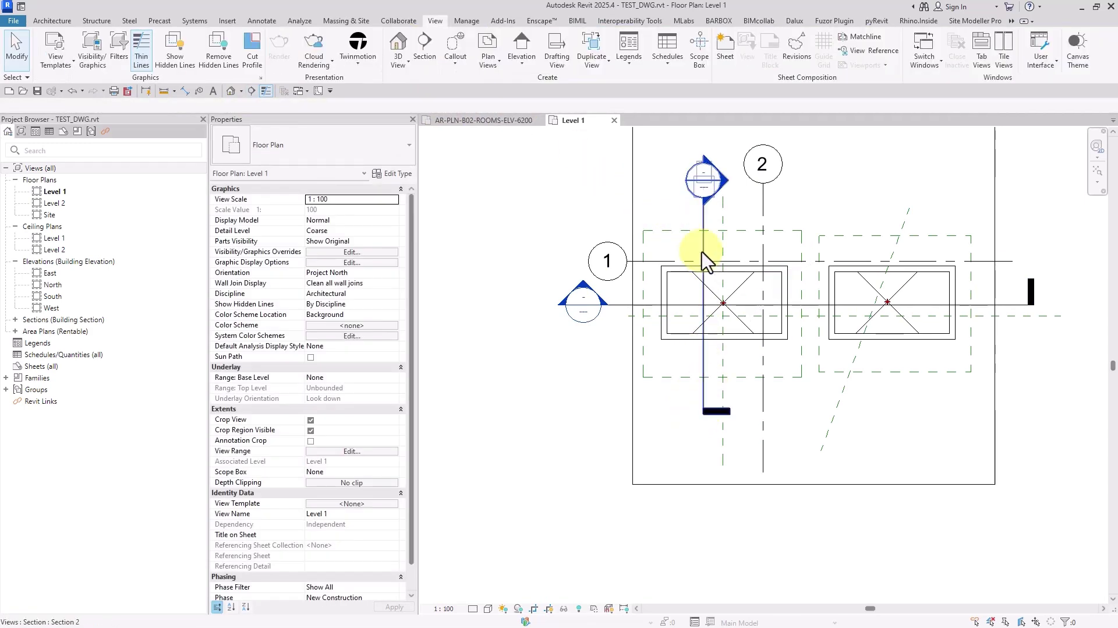
left_click_drag(703, 256, 873, 264, "ctrl")
key("Escape")
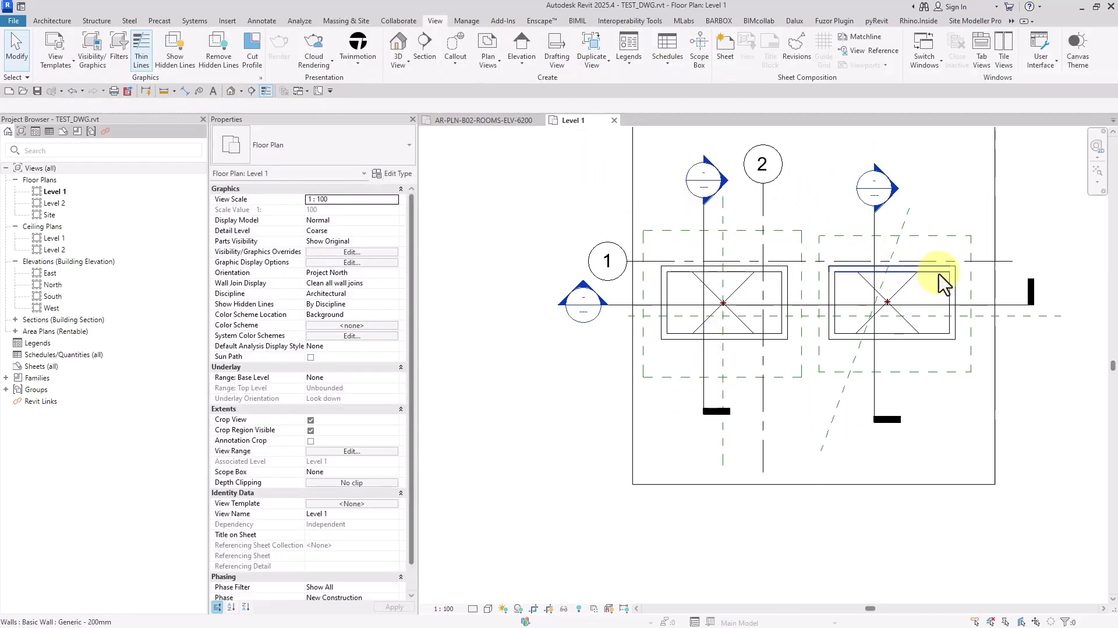
Step: Shorten the view depth of the section through the right-hand room to just past the room's outer wall
left_click(878, 225)
scroll(878, 225, "down", 2)
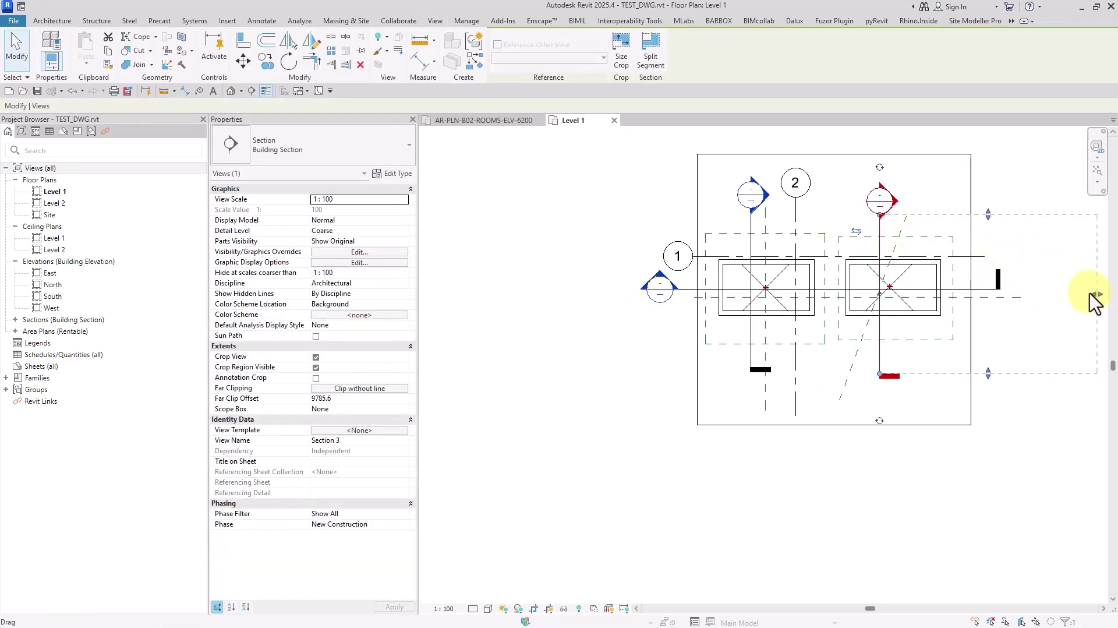
left_click_drag(1091, 296, 950, 297)
Step: Inspect the left scope box, the left vertical section, the horizontal section and the crop region of the plan
left_click(767, 243)
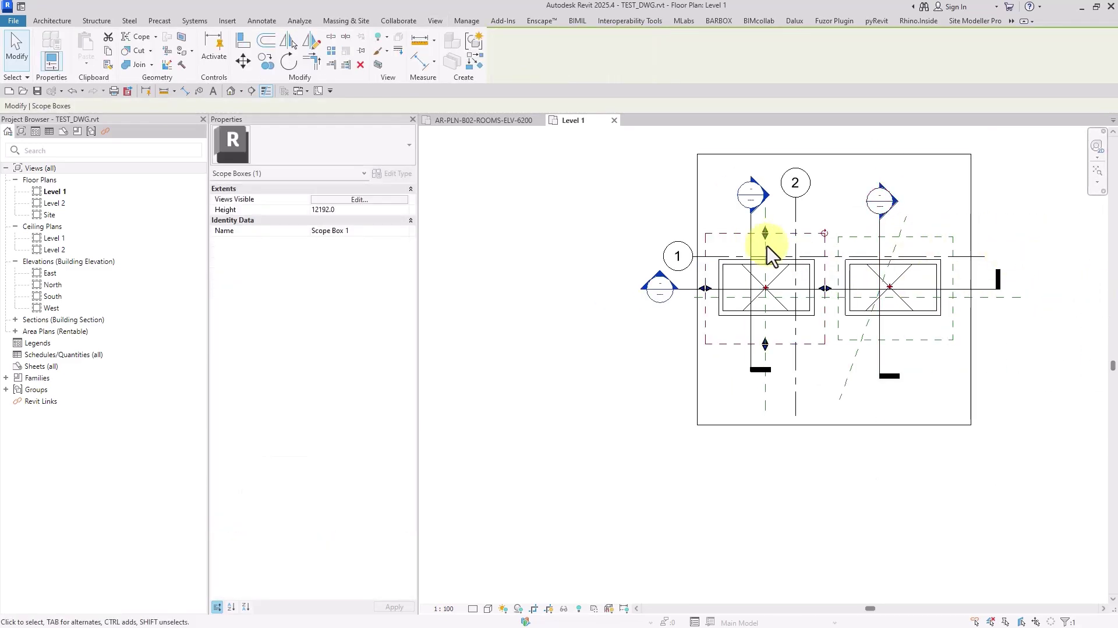
left_click(752, 349)
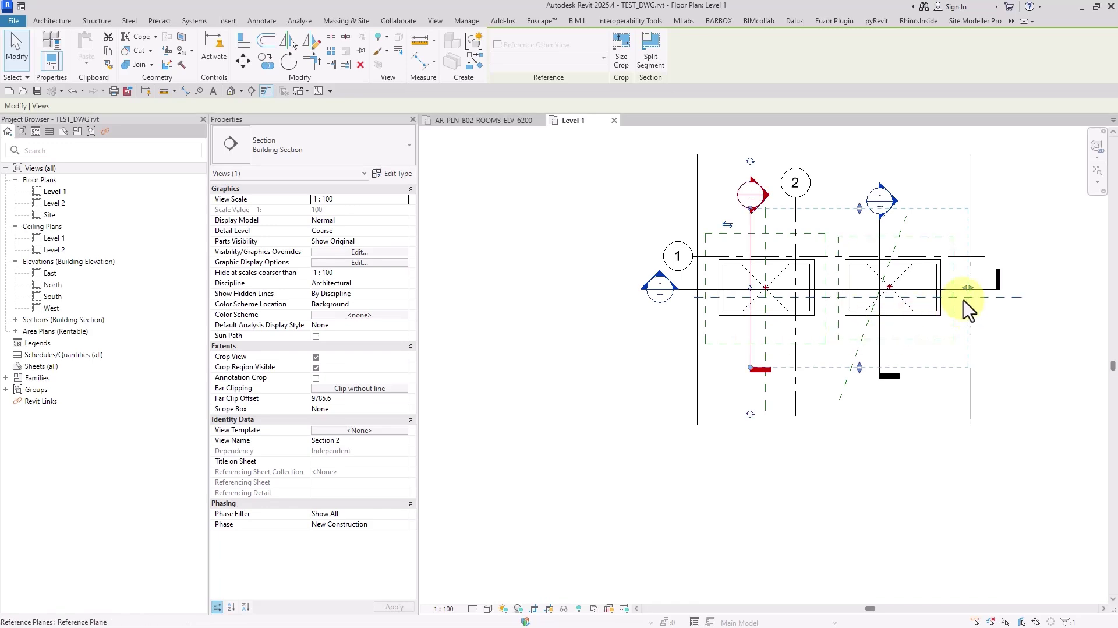
left_click(851, 292)
left_click(826, 288)
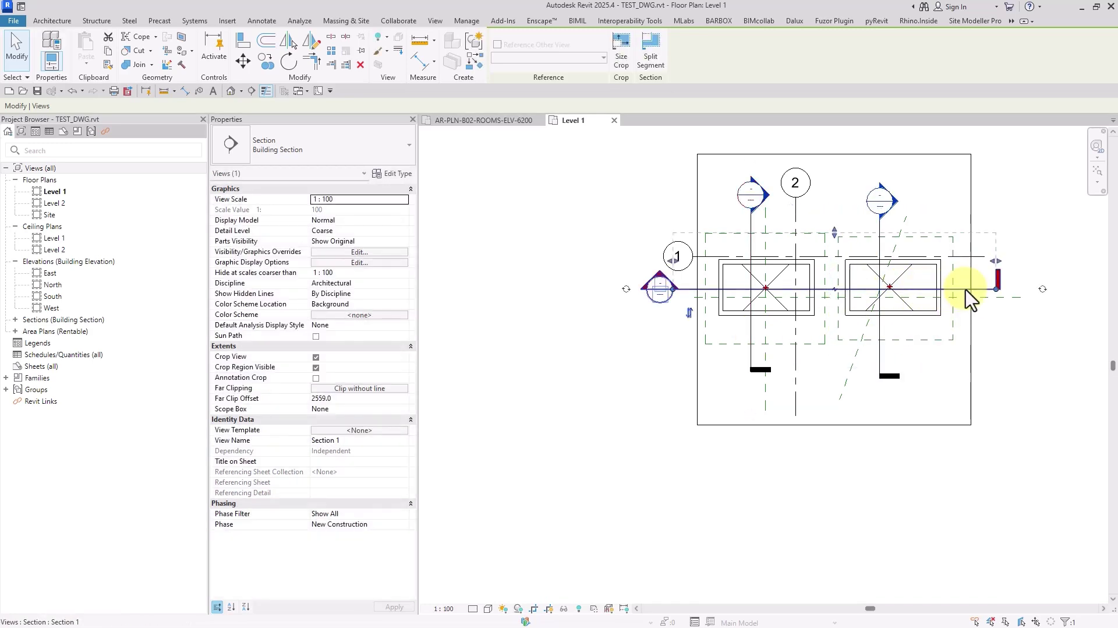
left_click(839, 244)
left_click(971, 387)
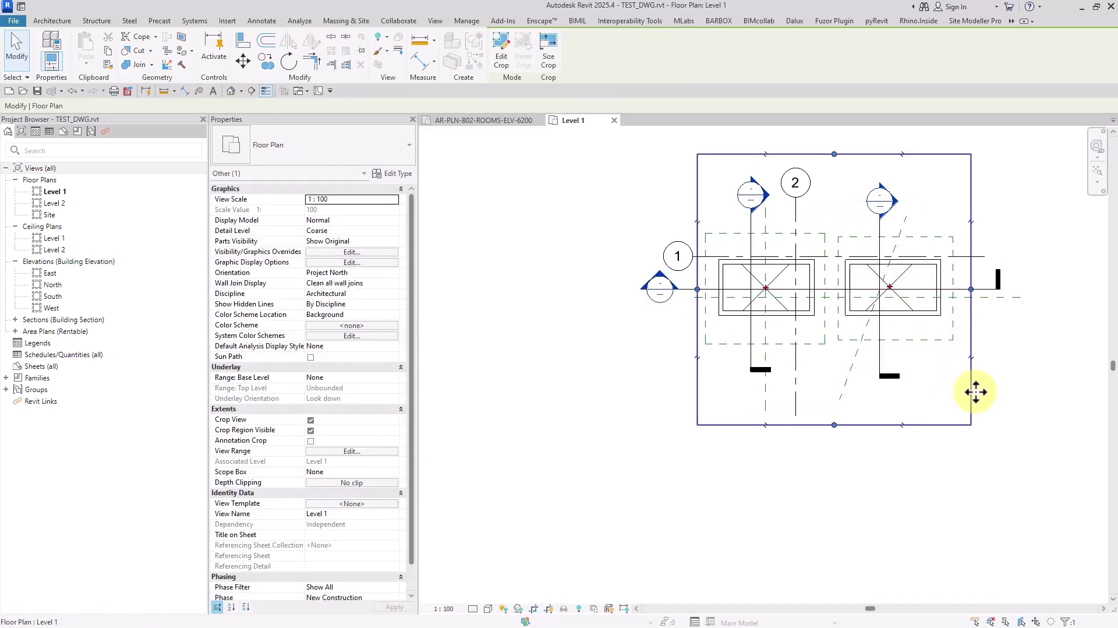
left_click(1011, 387)
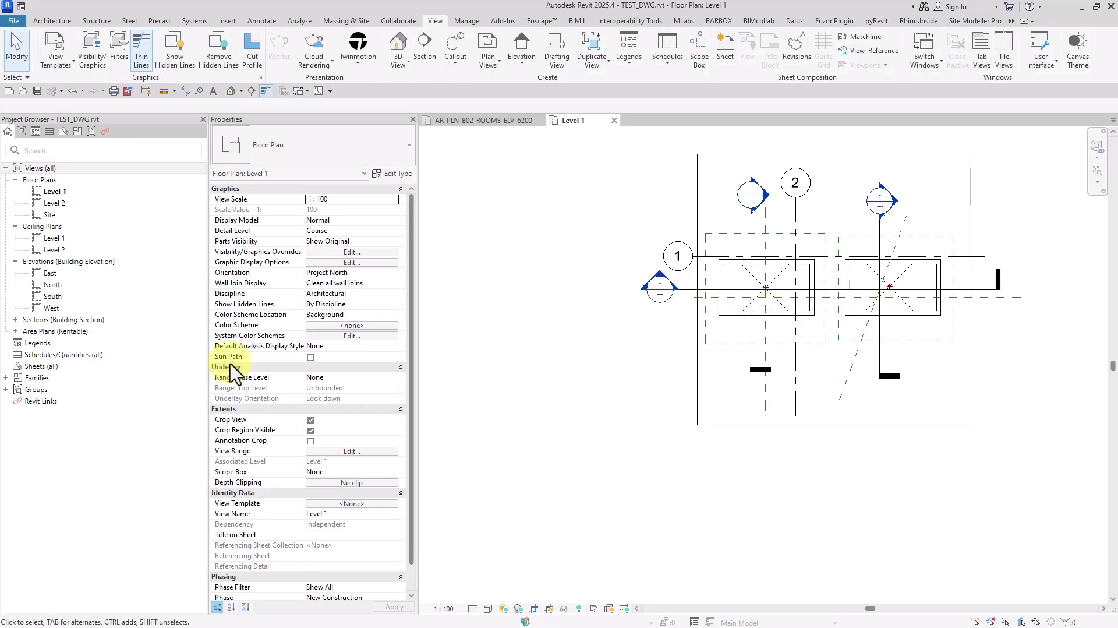
Step: Create a new sheet with the A1 metric titleblock and place Section 1 near its centre
right_click(47, 366)
left_click(71, 372)
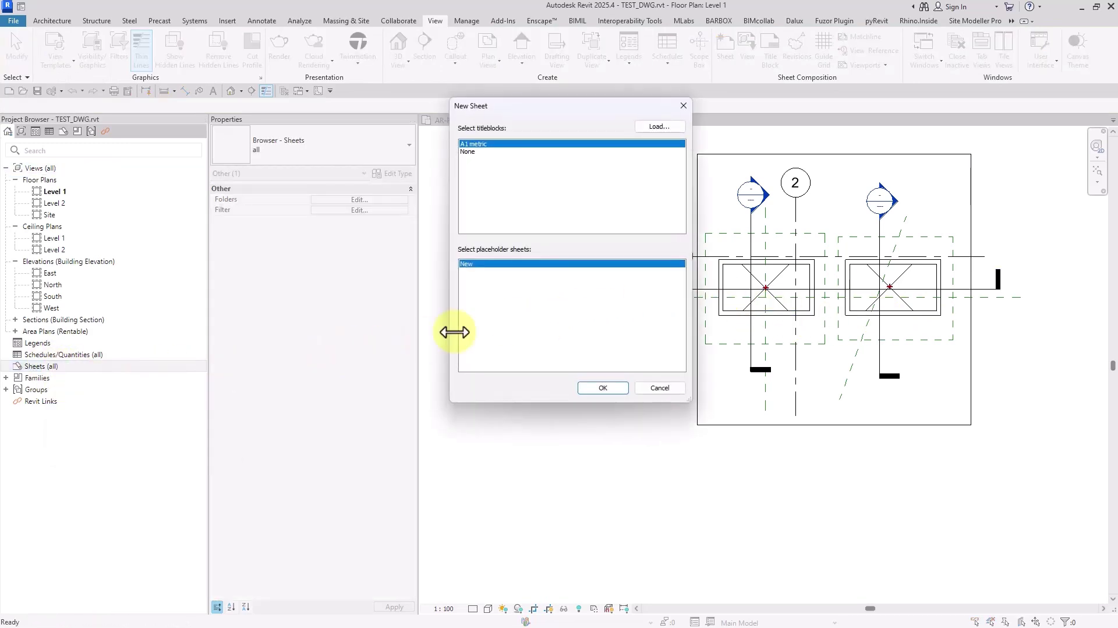
left_click(577, 389)
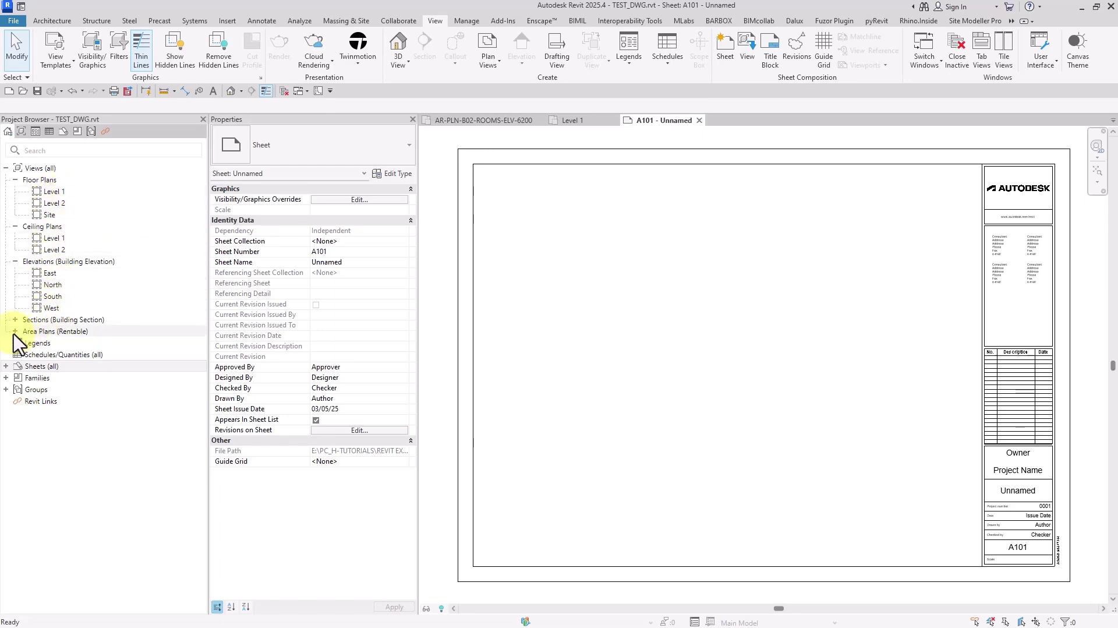
left_click(14, 319)
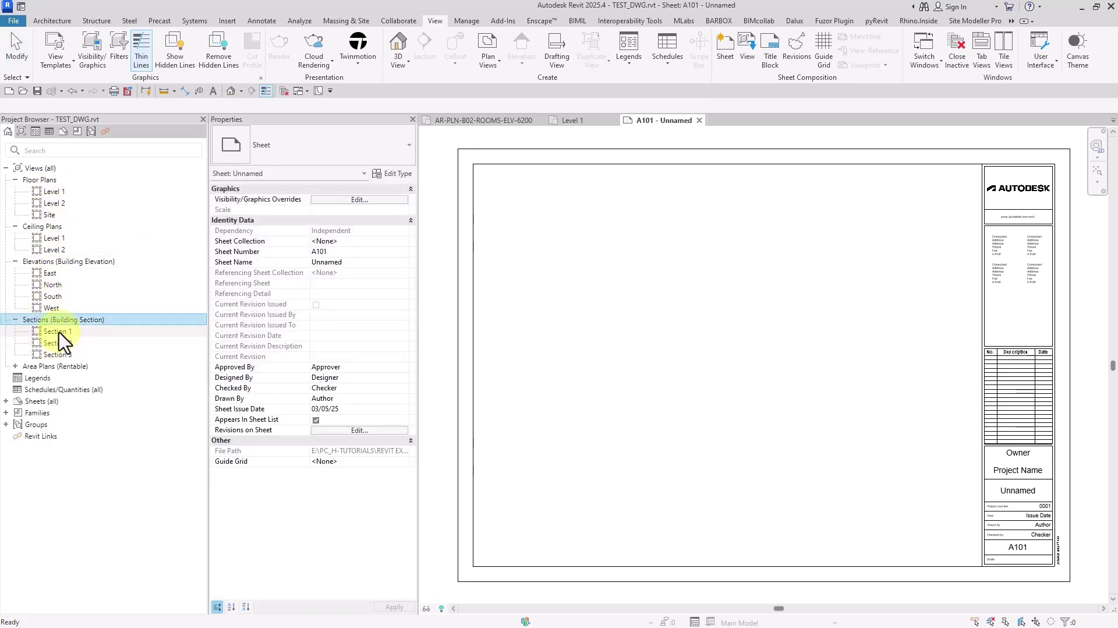
left_click_drag(53, 330, 671, 310)
left_click(671, 314)
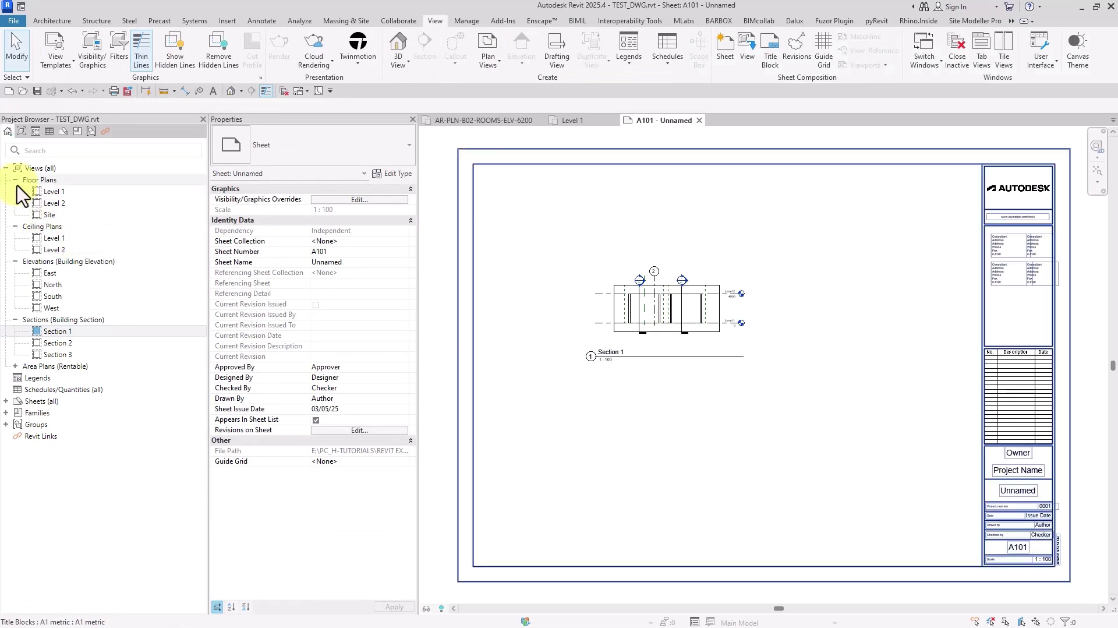
Step: Return to the Level 1 floor plan and examine the section tags, comparing Section 1 with the two unplaced sections
left_click(53, 192)
double_click(49, 193)
scroll(605, 321, "up", 5)
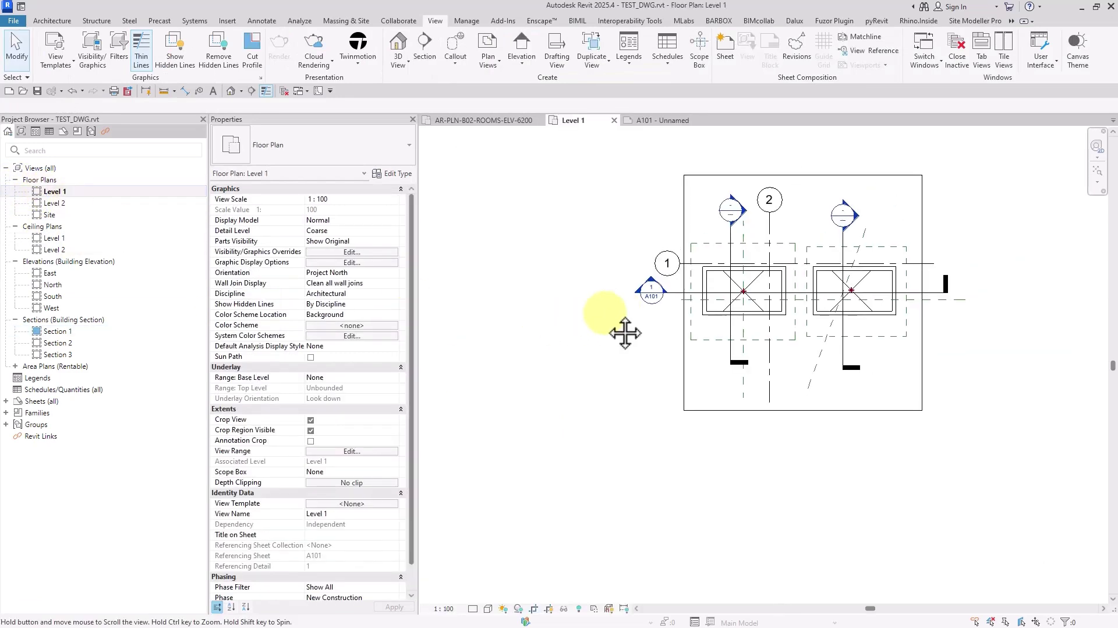
middle_click_drag(631, 336, 573, 331)
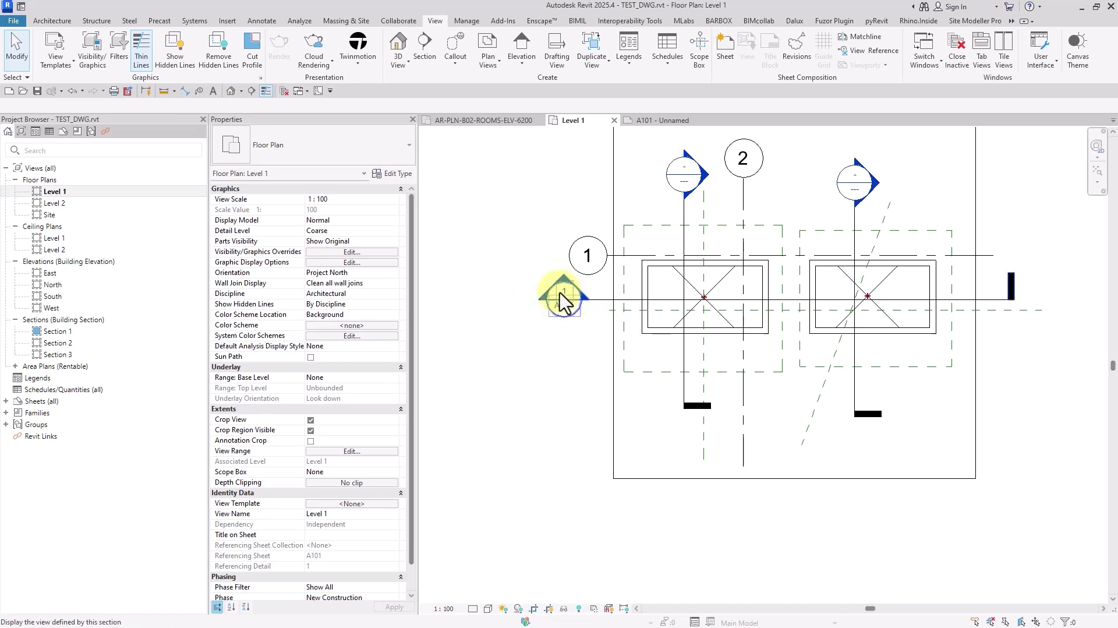
middle_click_drag(568, 317, 559, 348)
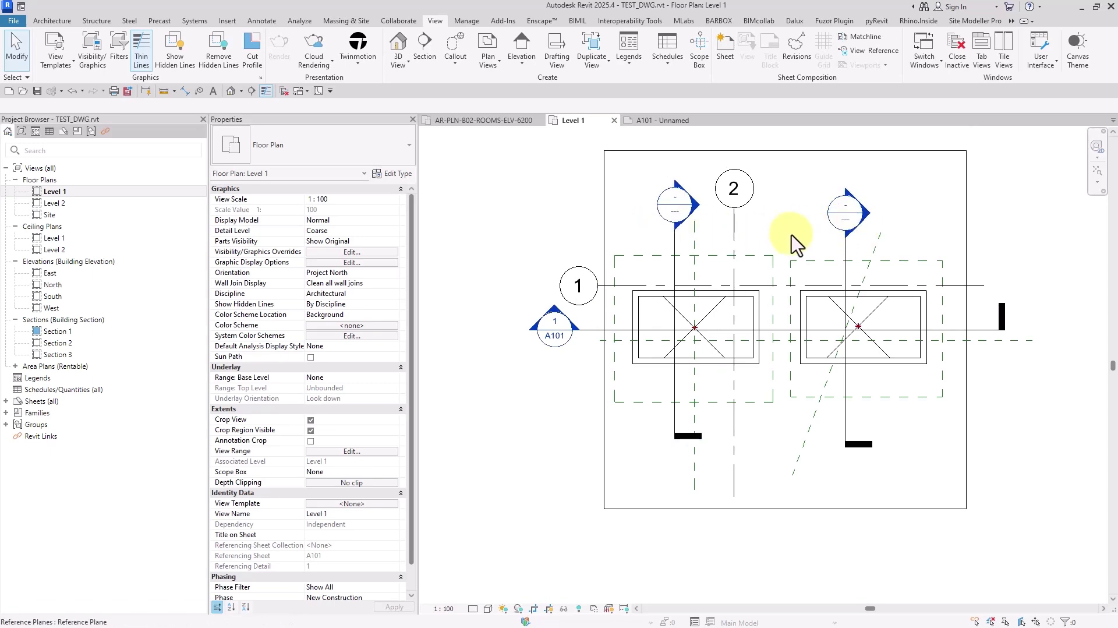
Step: Place an M_Desk 1525 x 762mm component in the upper-left corner of the left-hand room
left_click(52, 20)
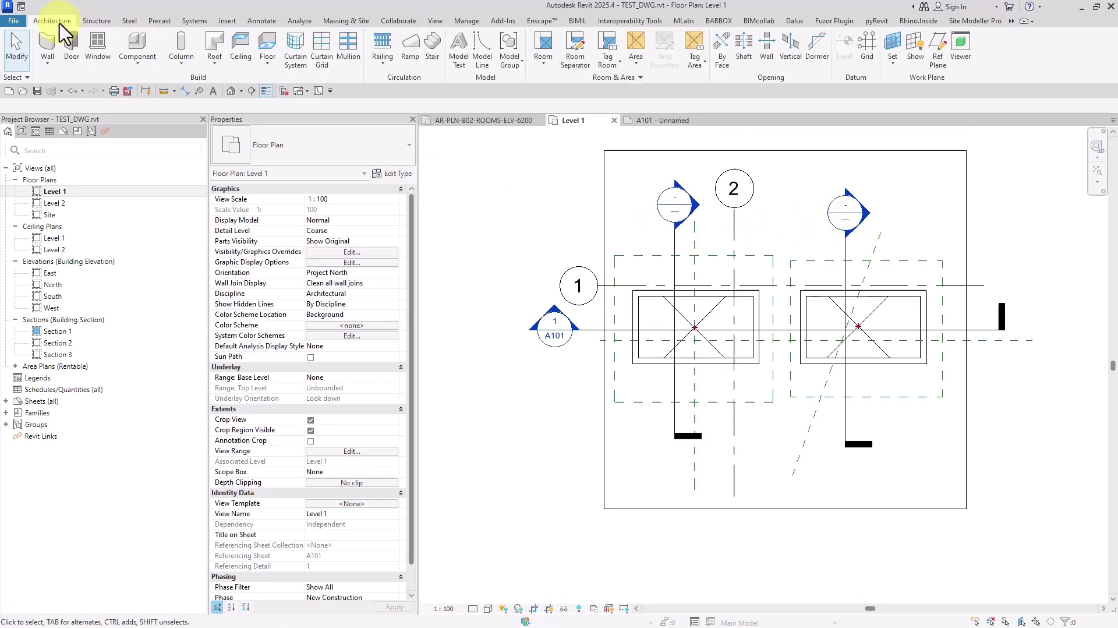
left_click(138, 55)
scroll(777, 287, "up", 2)
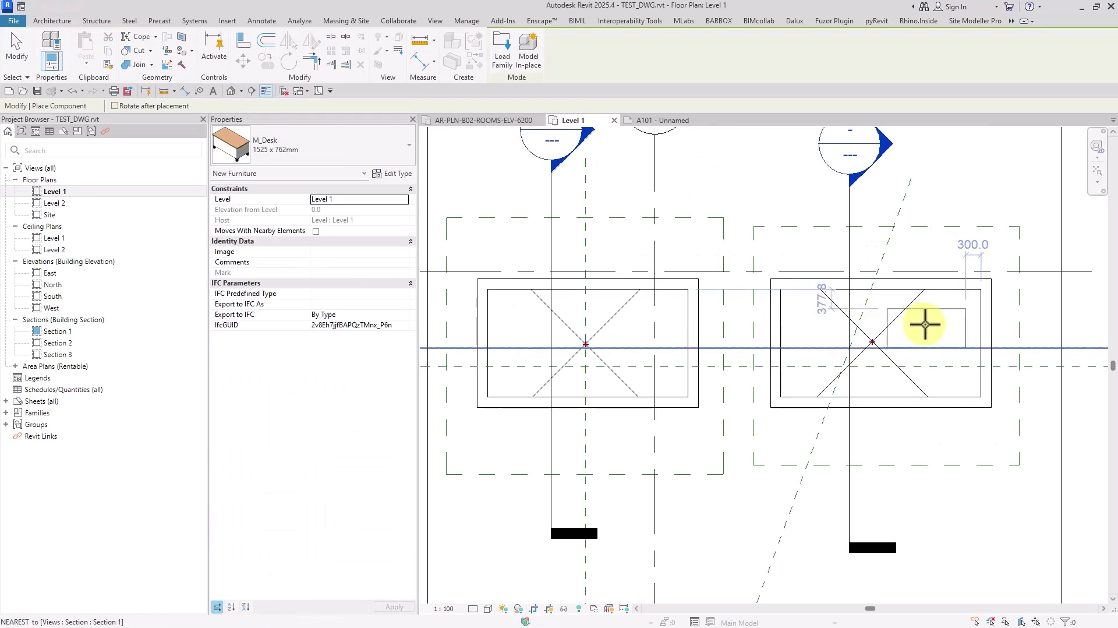
scroll(924, 325, "up", 1)
middle_click_drag(640, 331, 862, 325)
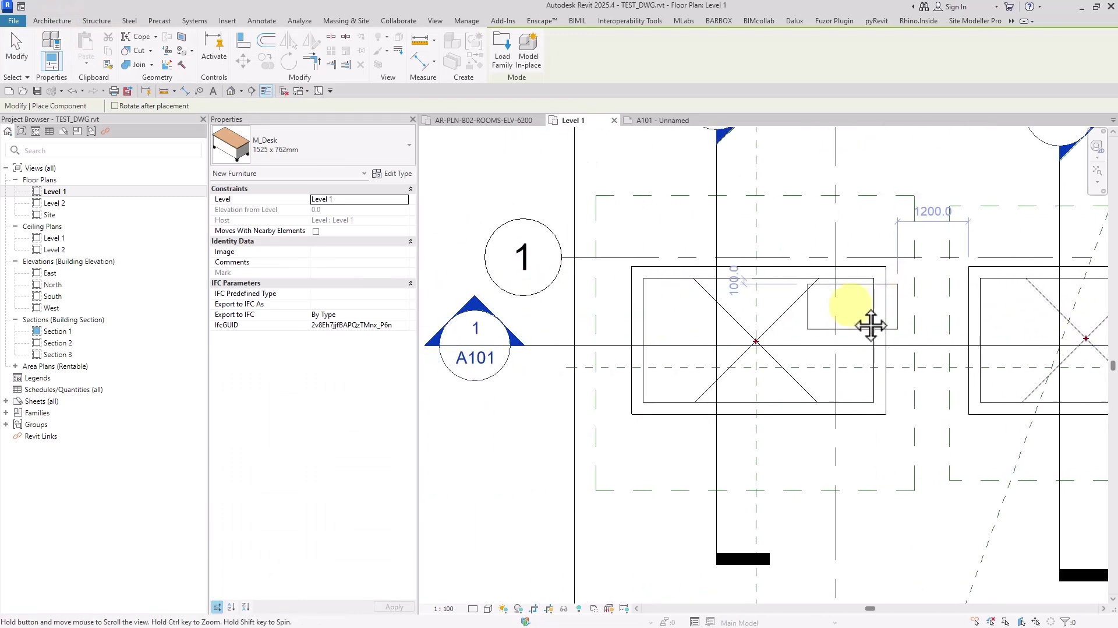
key("Escape")
key("Escape")
key("z")
key("o")
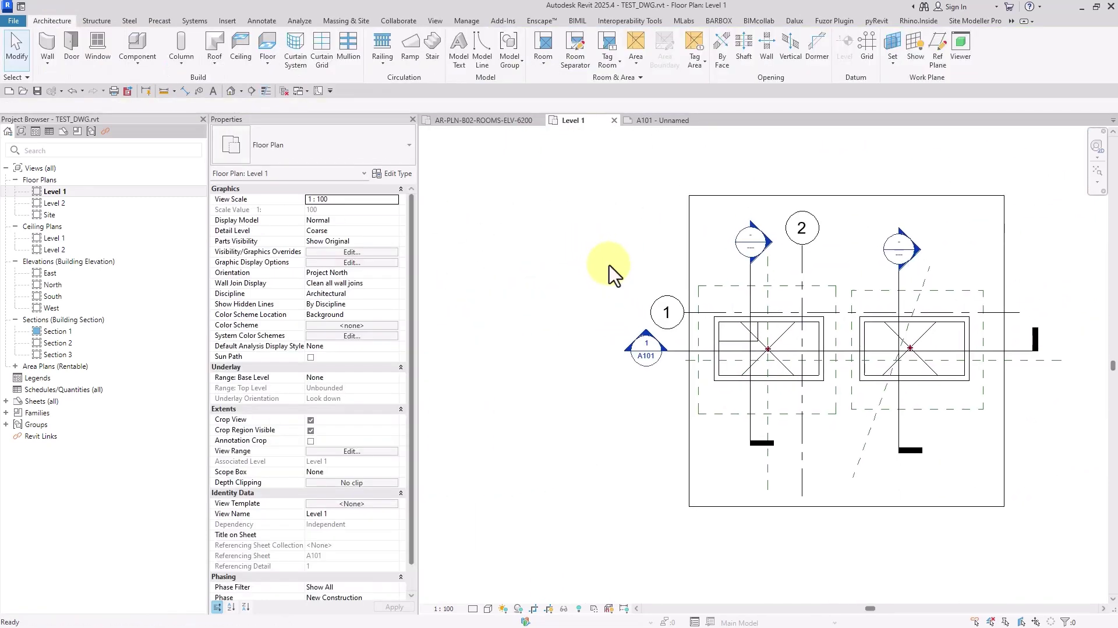
Step: Start a DWG export of the Level 1 plan and accept the General export options with Hide scope boxes enabled
key("alt+f")
key("e")
key("c")
key("d")
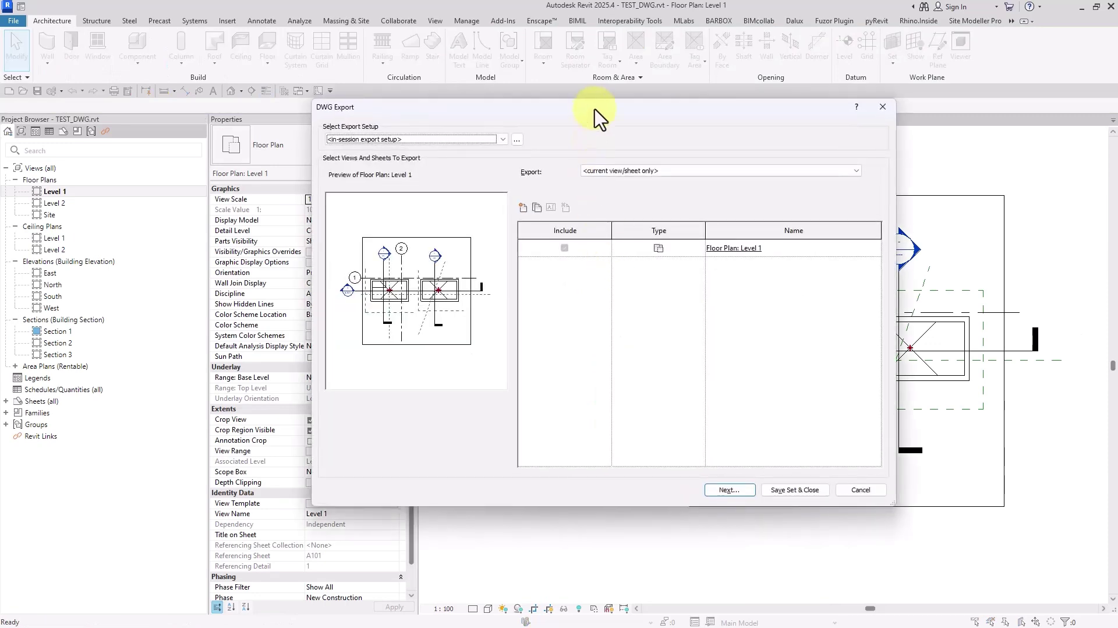
left_click_drag(595, 110, 322, 78)
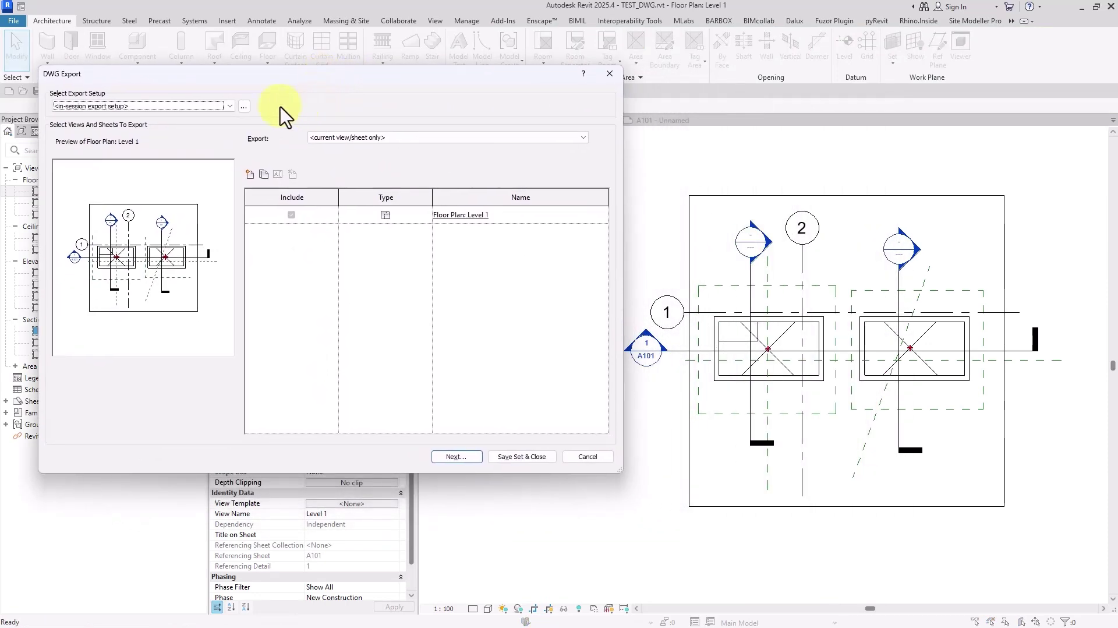
left_click(244, 106)
left_click(381, 104)
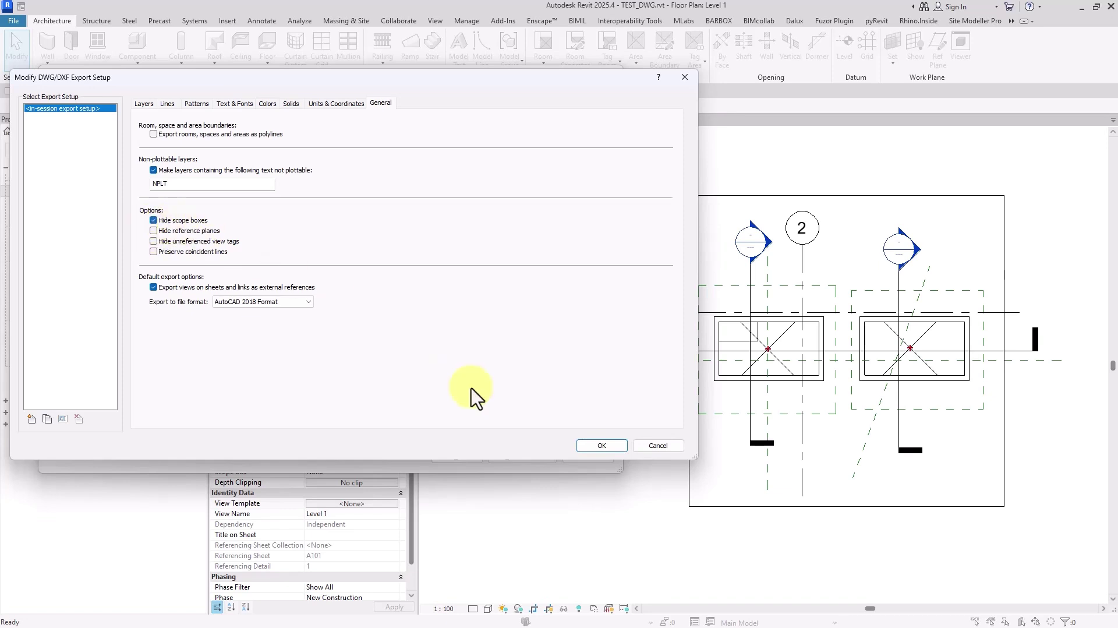
left_click(602, 446)
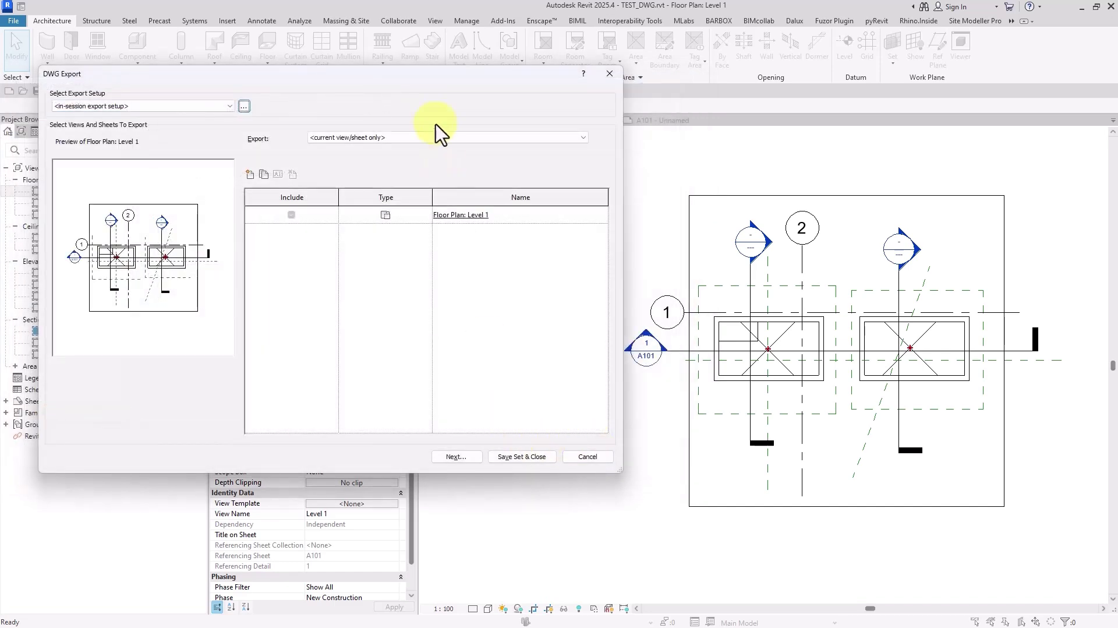
Step: Export the Level 1 plan as 03-1 into a new folder named 03 inside EXPORT TEST
left_click_drag(420, 74, 769, 70)
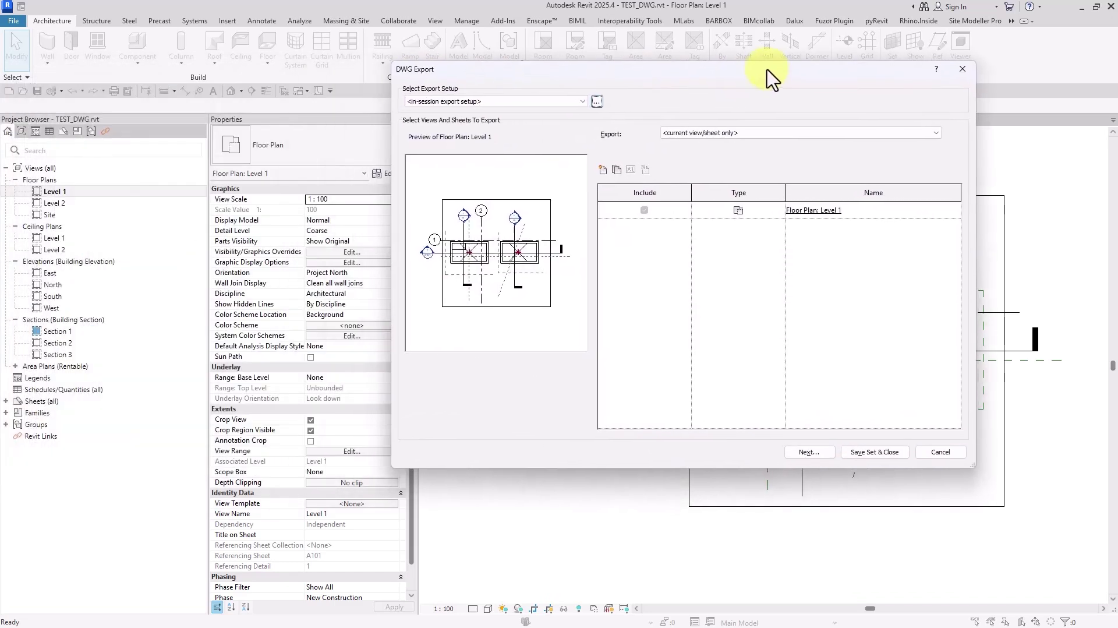
left_click(810, 452)
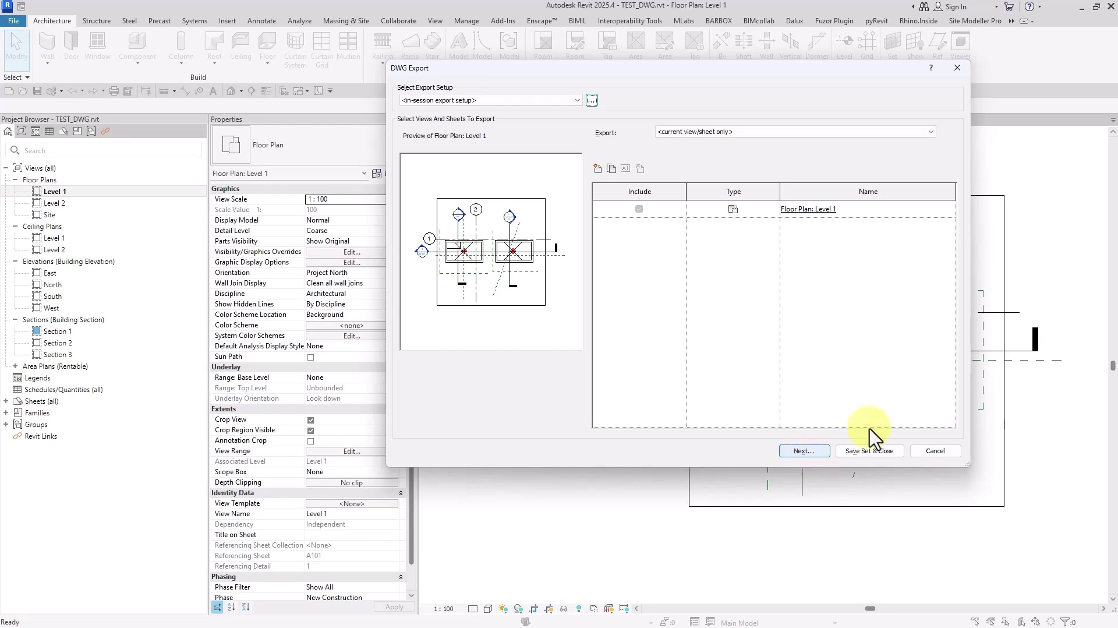
triple_click(518, 391)
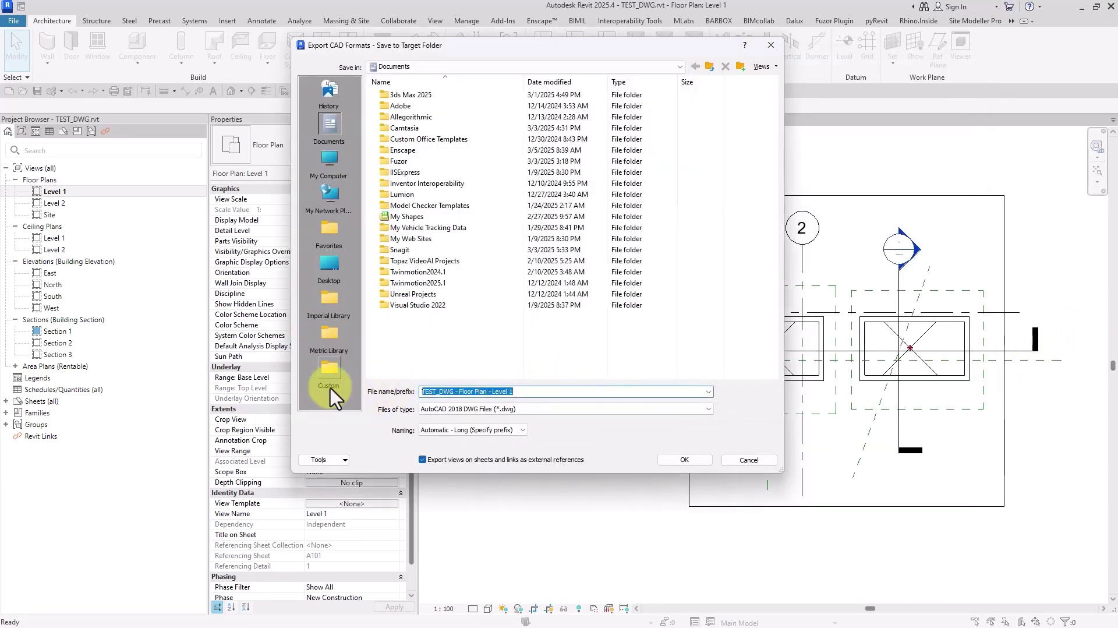
key("ctrl+v")
key("Return")
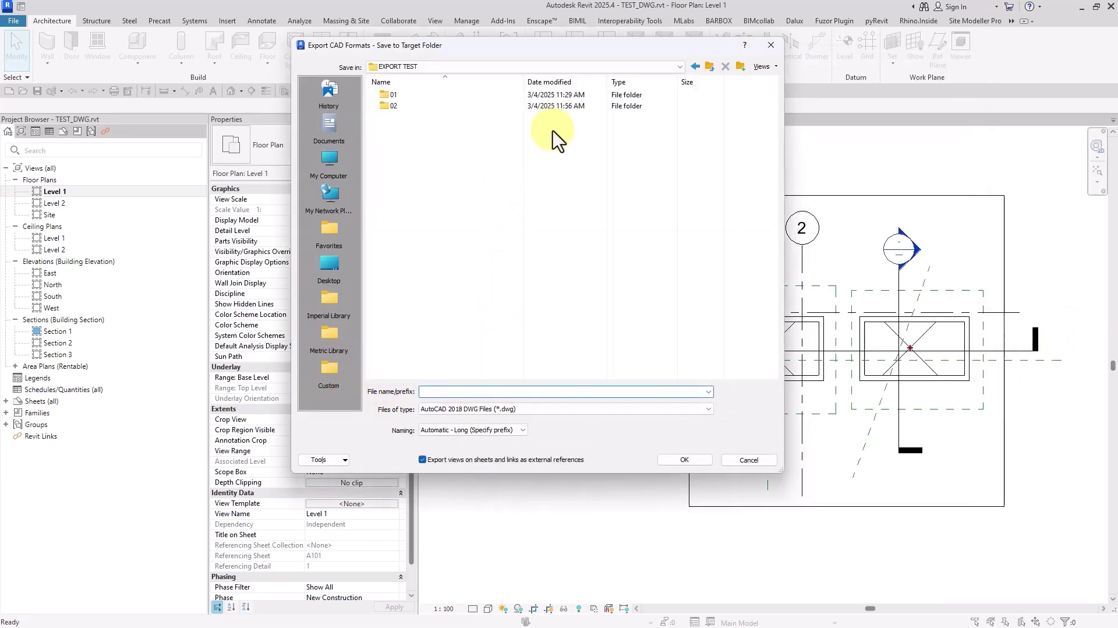
left_click(740, 66)
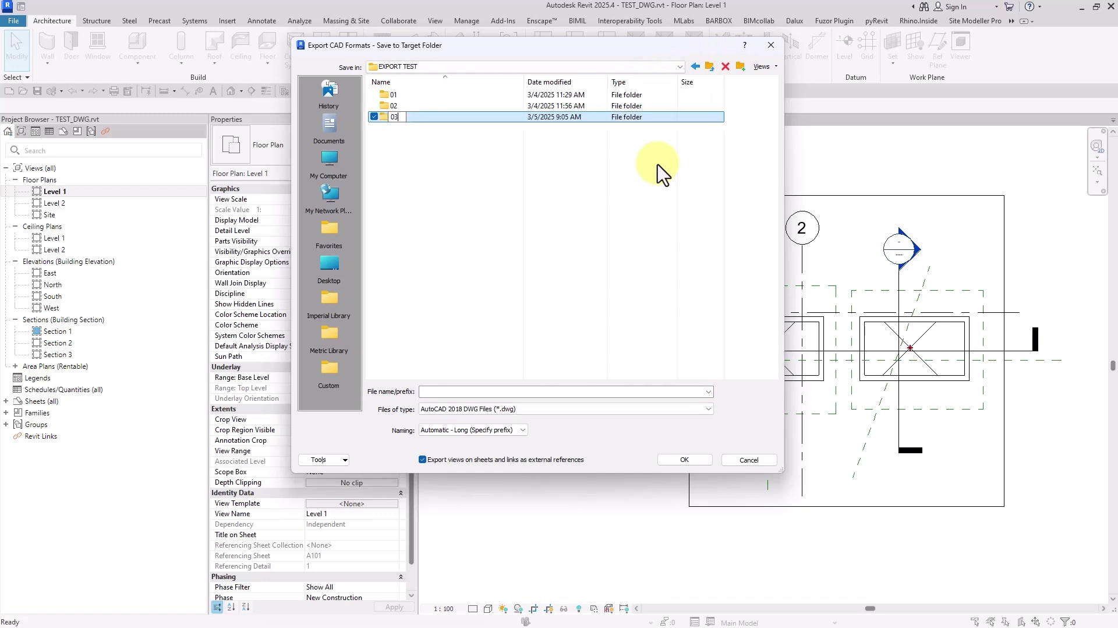
key("Return")
key("Return")
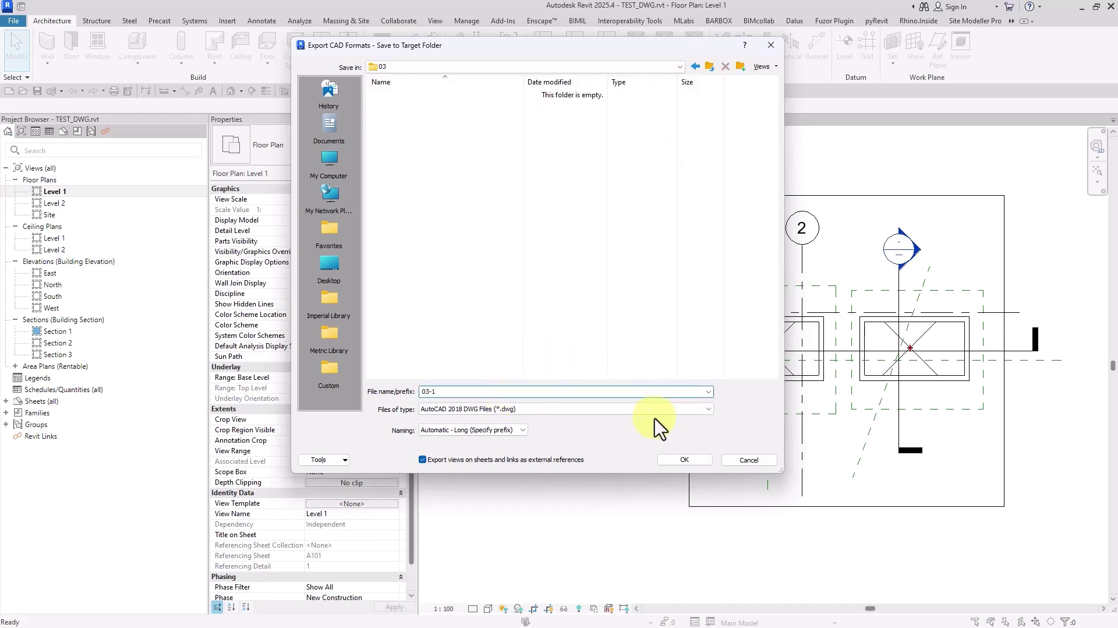
left_click(685, 460)
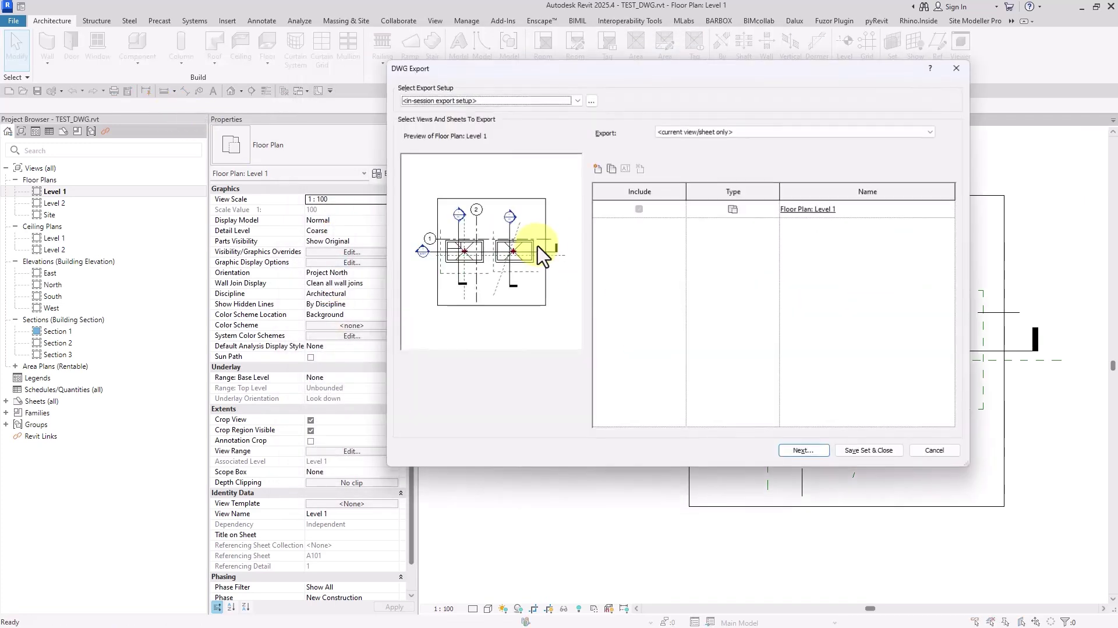
Step: Turn off Hide scope boxes in the General export options and export the plan to folder 03 as 03-2
left_click(571, 124)
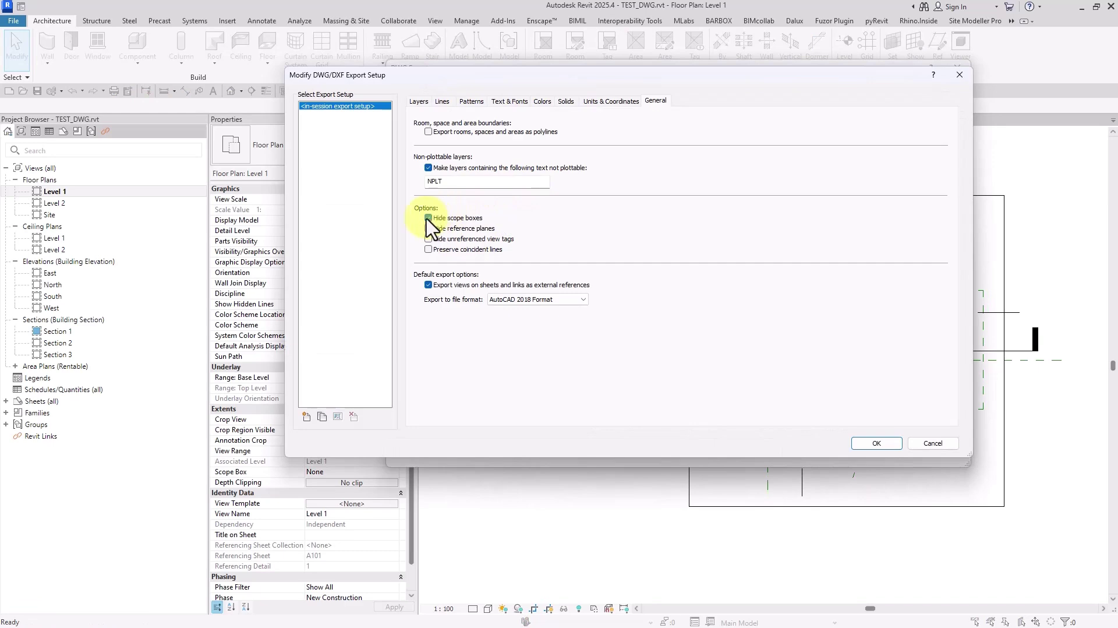
left_click(872, 445)
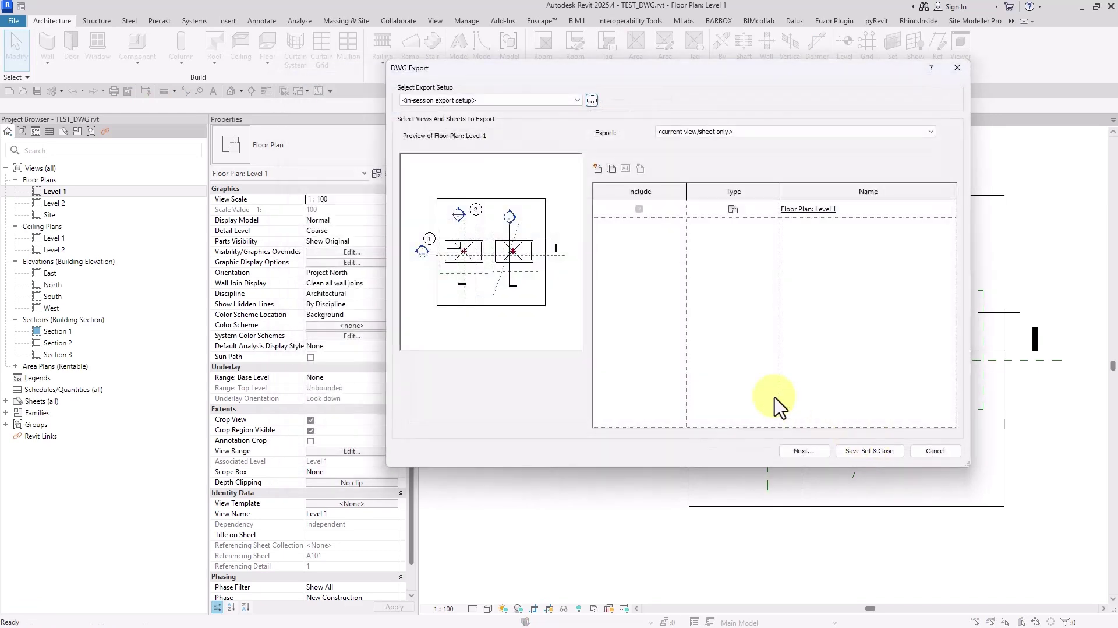
left_click(752, 453)
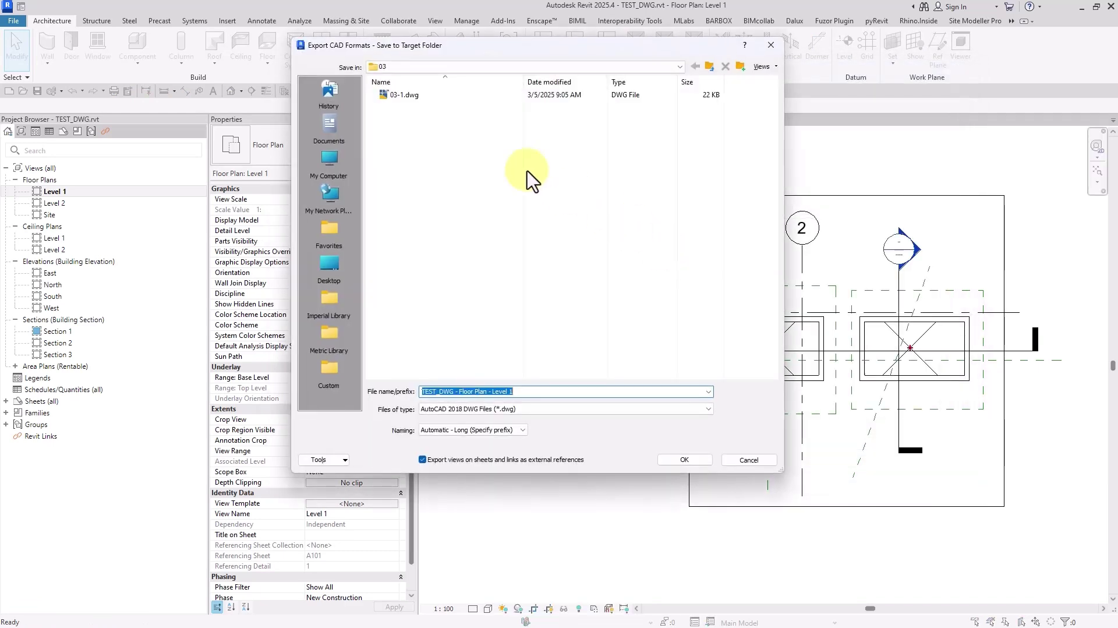
left_click(408, 95)
left_click(434, 391)
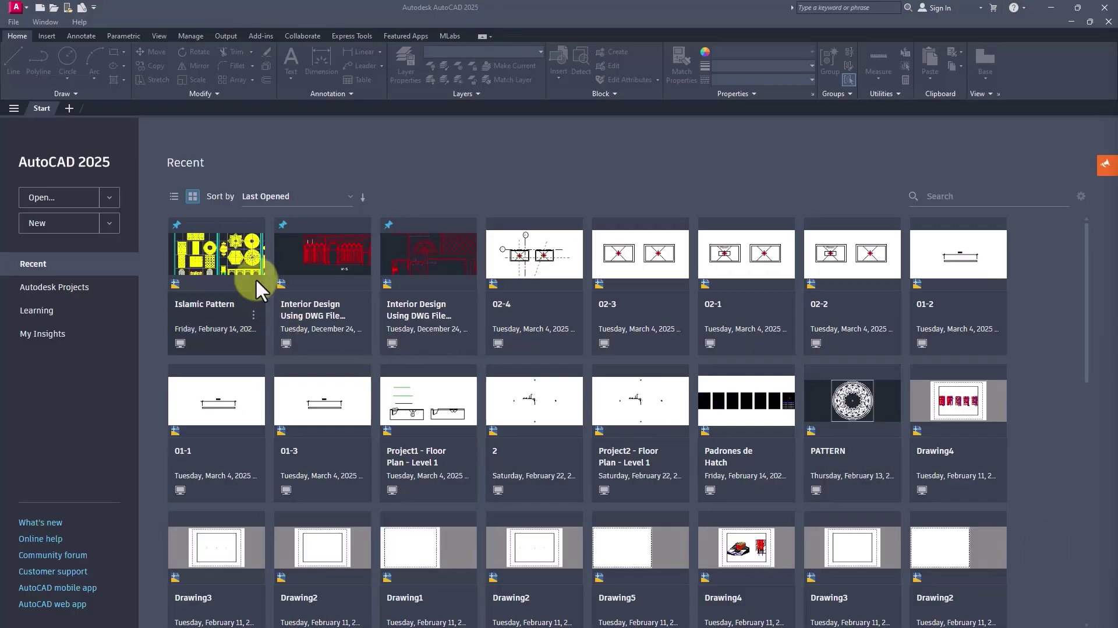
Step: Switch to AutoCAD and open both 03-1.dwg and 03-2.dwg from folder 03 of EXPORT TEST
left_click(58, 198)
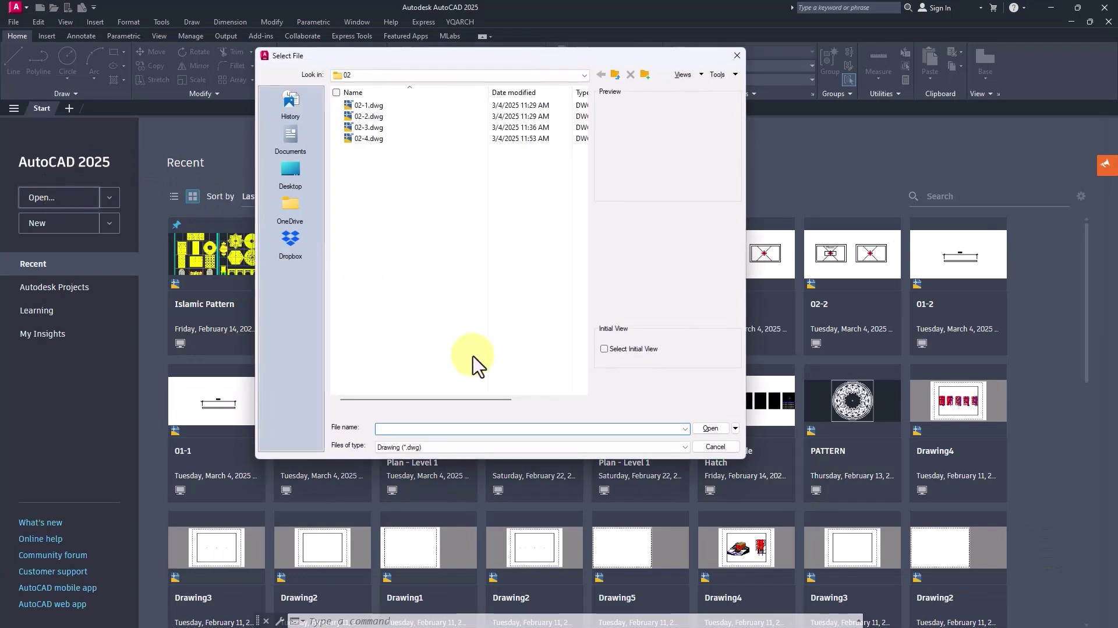
type("E:\\PC_H-TUTORIALS\\REVIT EXPORT DWG\\FILES\\EXPORT TEST")
key("Return")
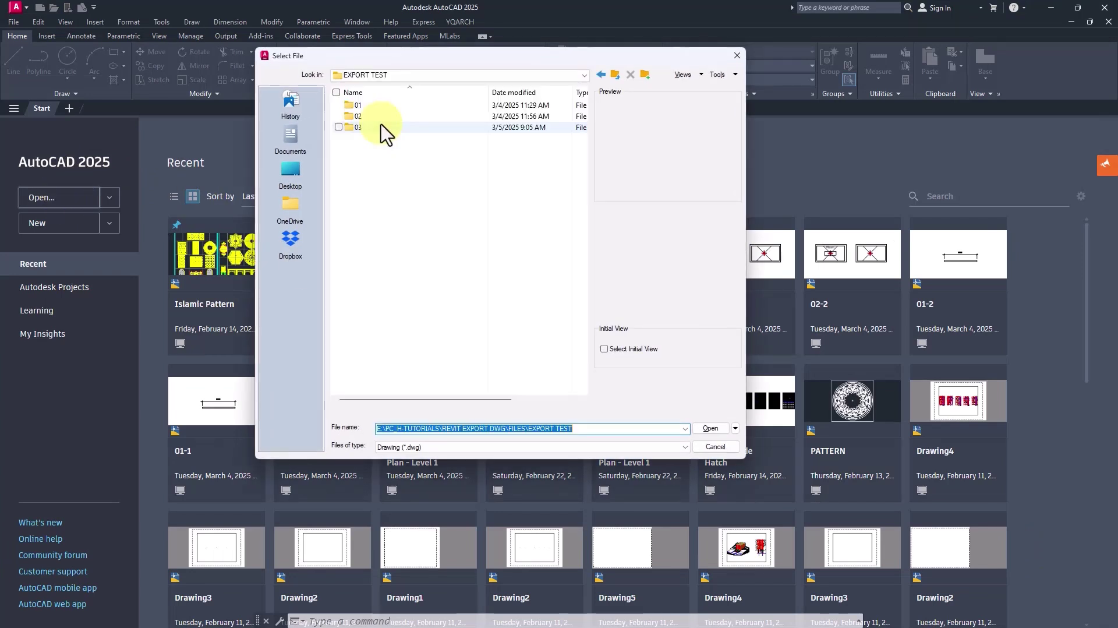
double_click(362, 129)
left_click(369, 105)
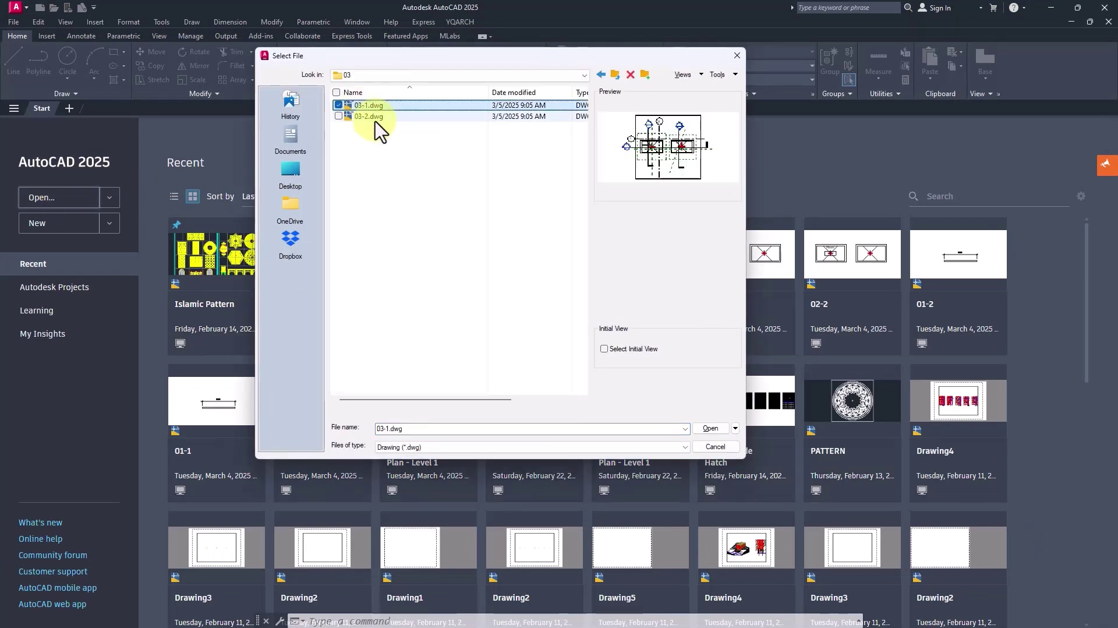
left_click(373, 116, "shift")
left_click(708, 430)
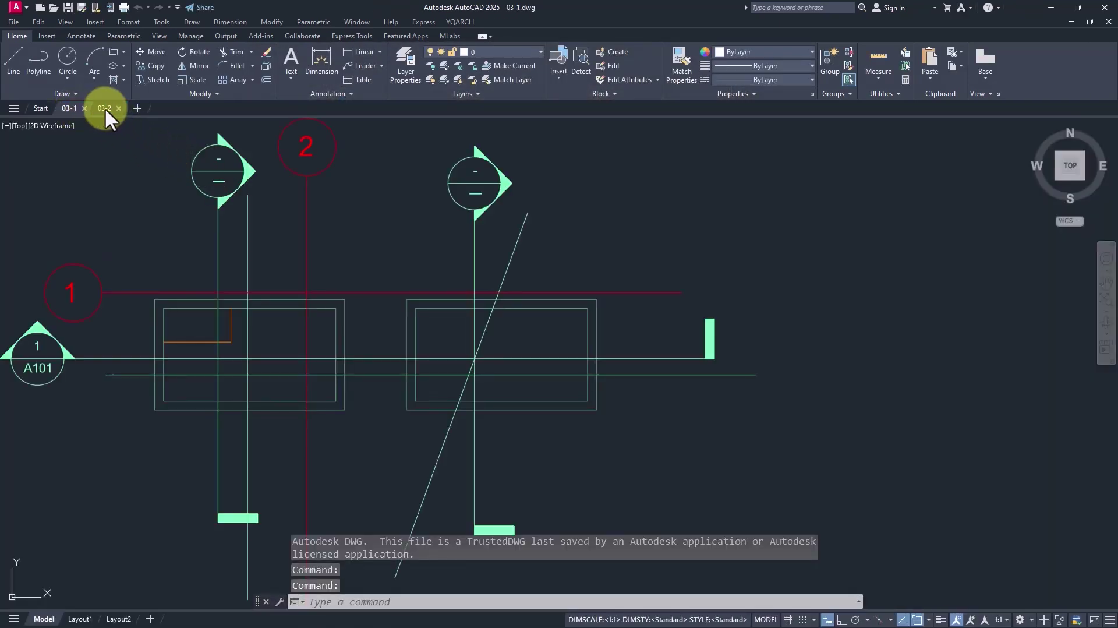
Step: Tile the 03-1 and 03-2 drawings vertically side by side, with the Start window minimized
left_click(105, 107)
left_click(68, 105)
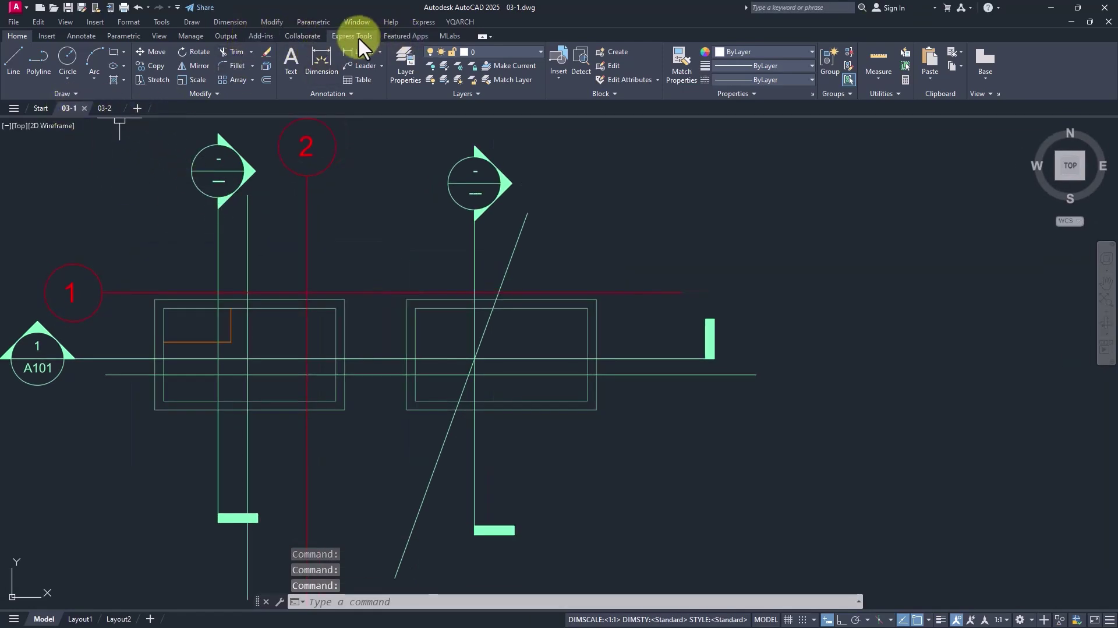
left_click(159, 36)
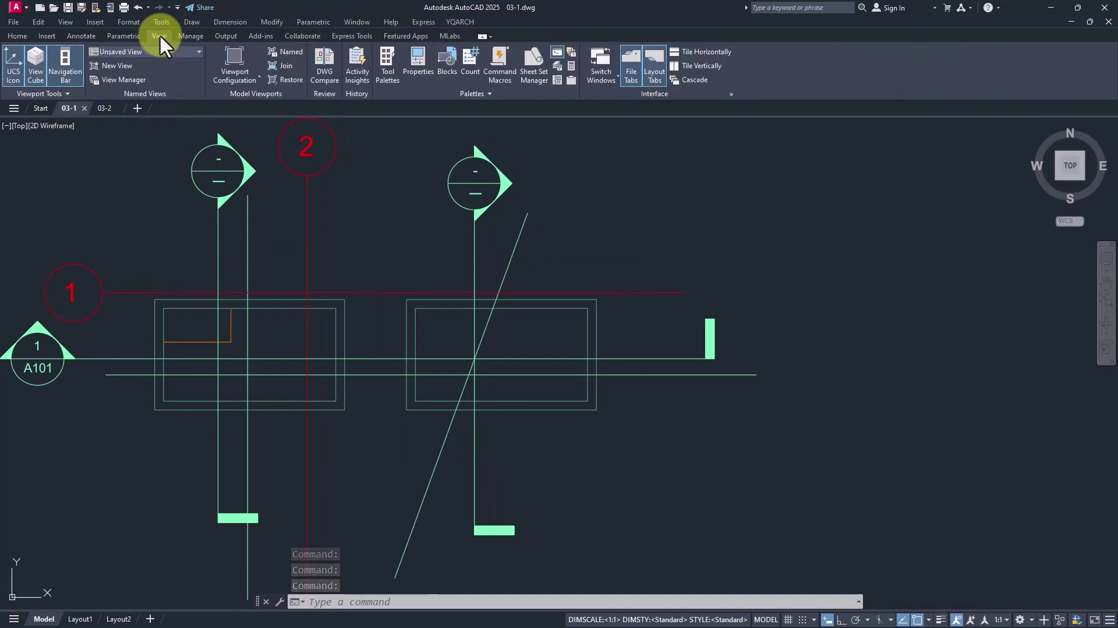
left_click(699, 66)
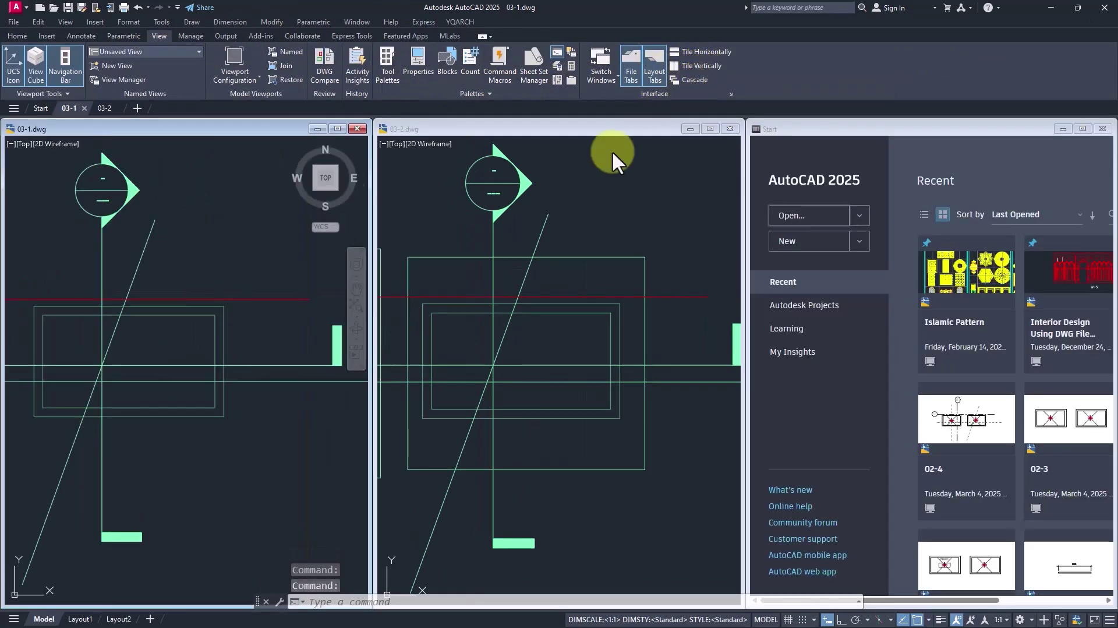
left_click(1061, 129)
left_click(184, 177)
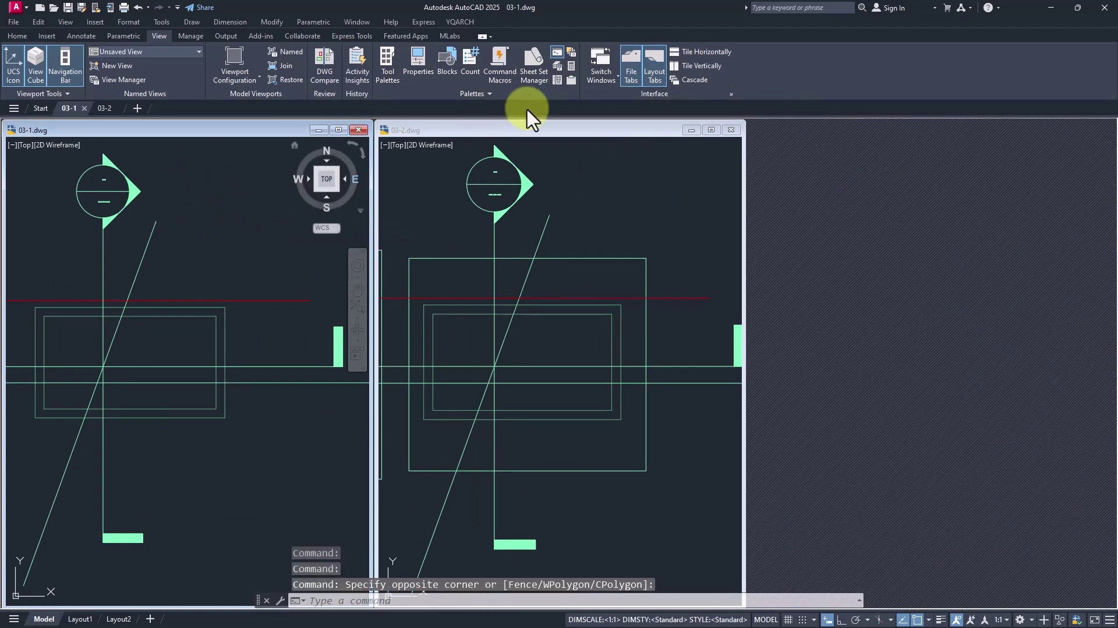
left_click(700, 66)
Step: Examine the full plan in both drawings, comparing the scope box outlines around the rooms in 03-1 and 03-2
scroll(369, 249, "down", 2)
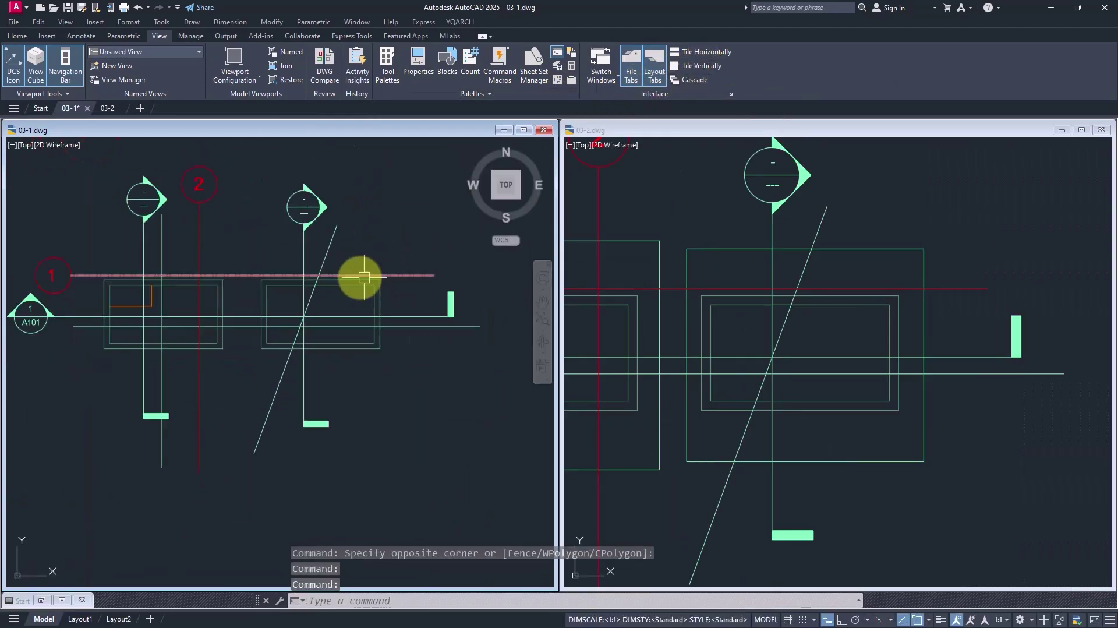
scroll(364, 278, "down", 2)
scroll(307, 299, "up", 2)
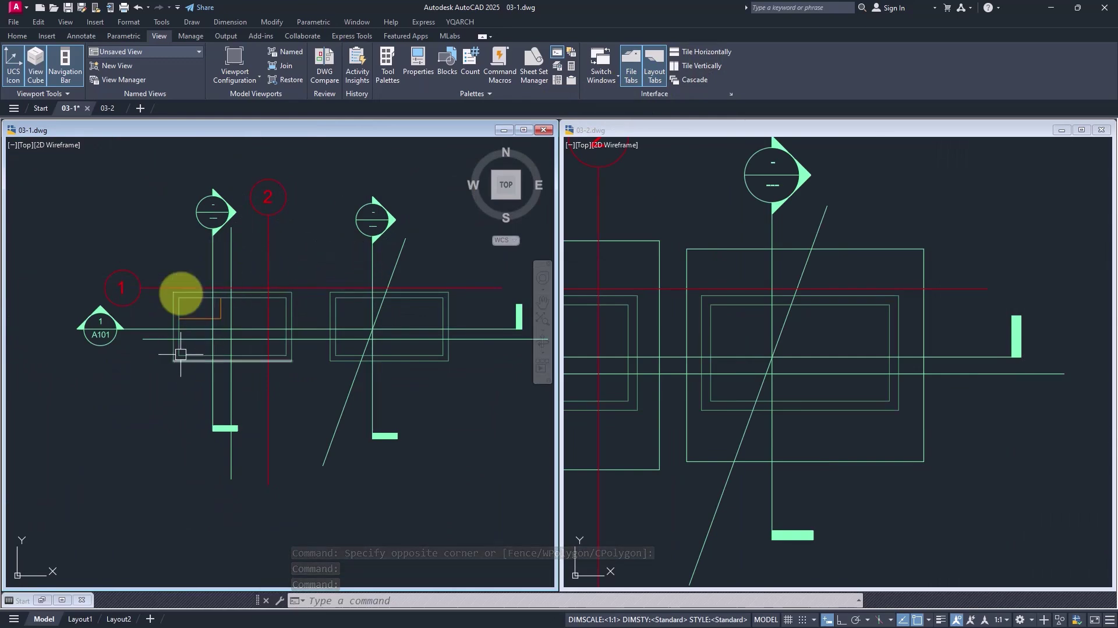
left_click(699, 253)
scroll(698, 253, "down", 3)
scroll(812, 249, "up", 1)
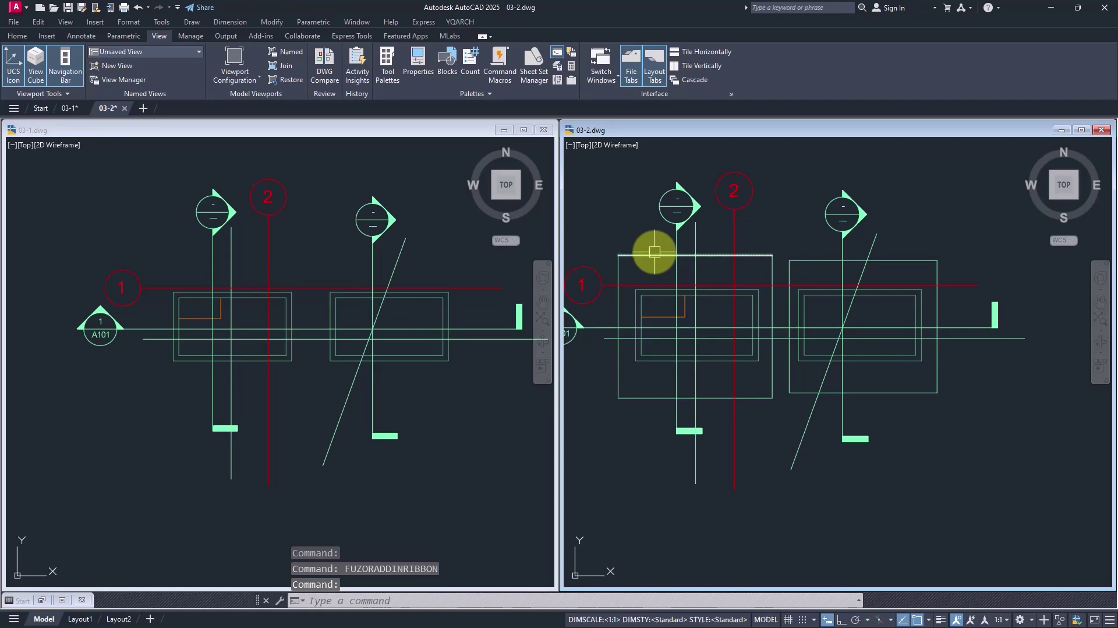
mouse_move(654, 252)
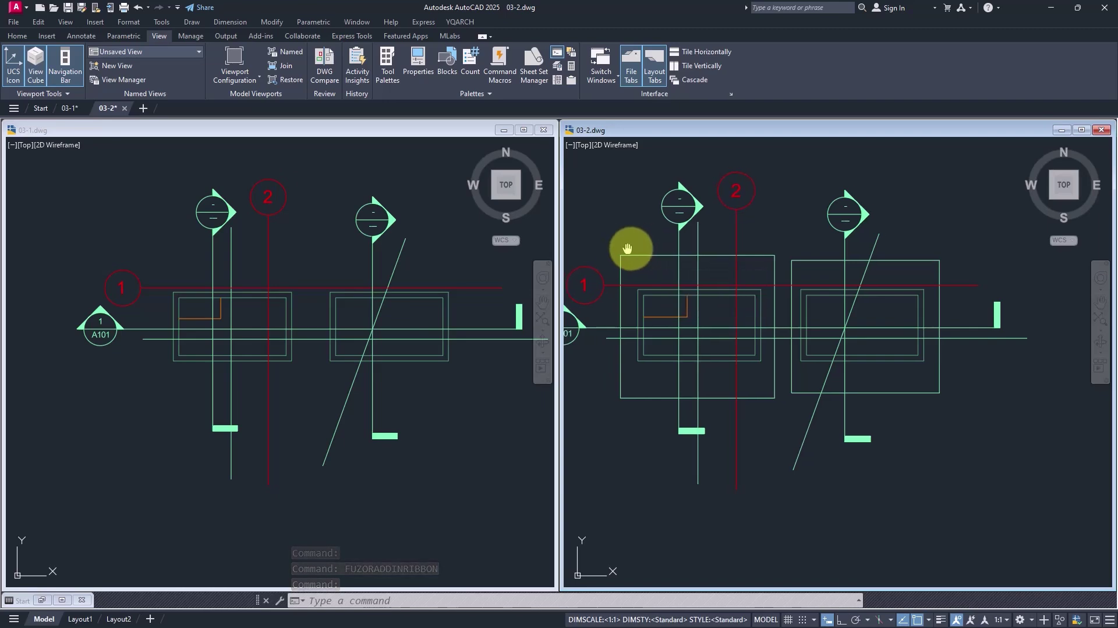
middle_click_drag(632, 246, 640, 246)
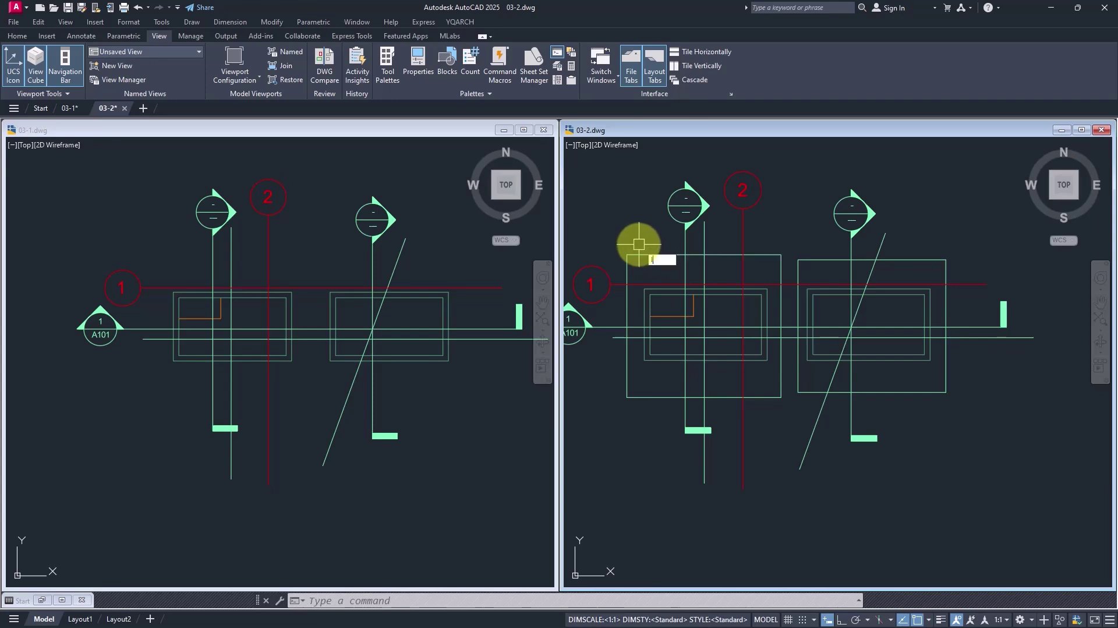
Step: Set the linetype scale factor of drawing 03-2 to 50
type("LTS")
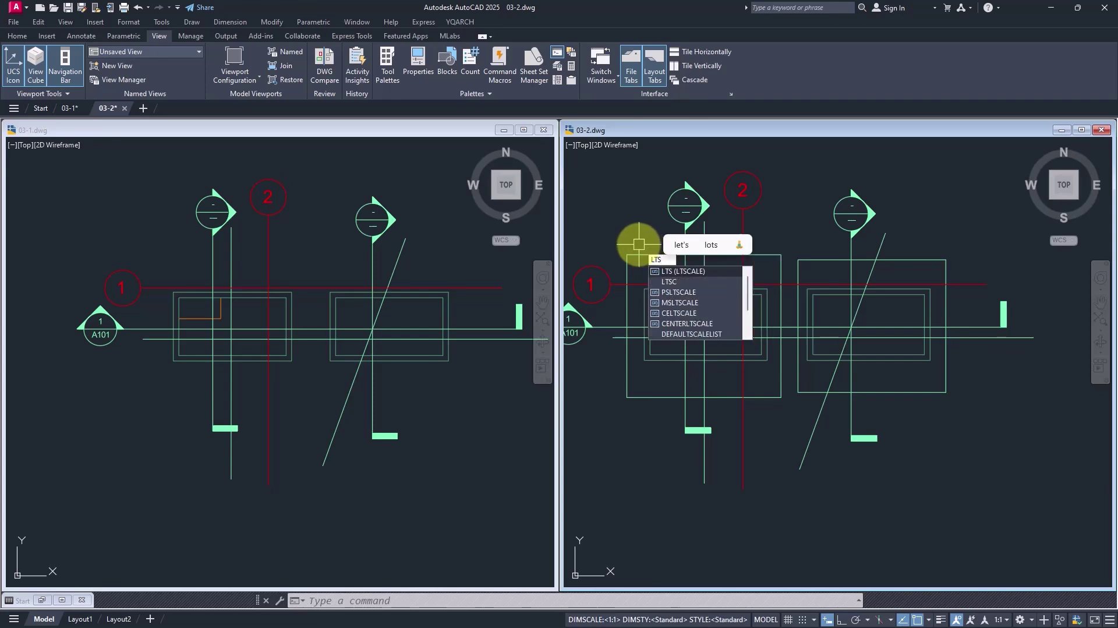
key("Return")
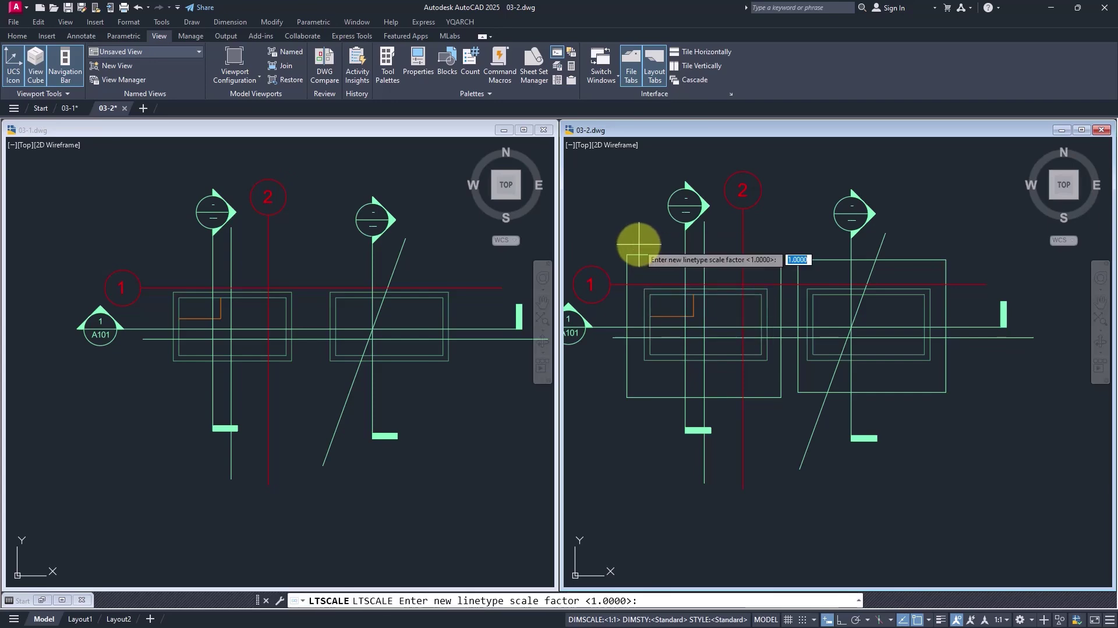
key("Return")
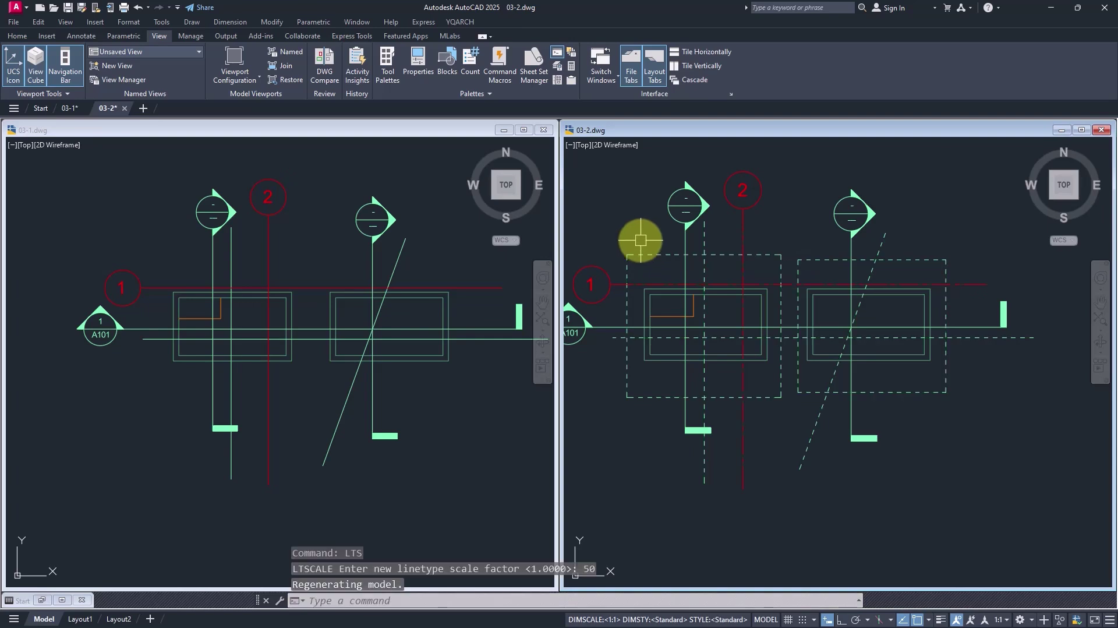
Step: Check which layer the upper edge of the scope box outline around the first room in drawing 03-2 is on
middle_click_drag(641, 238, 663, 229)
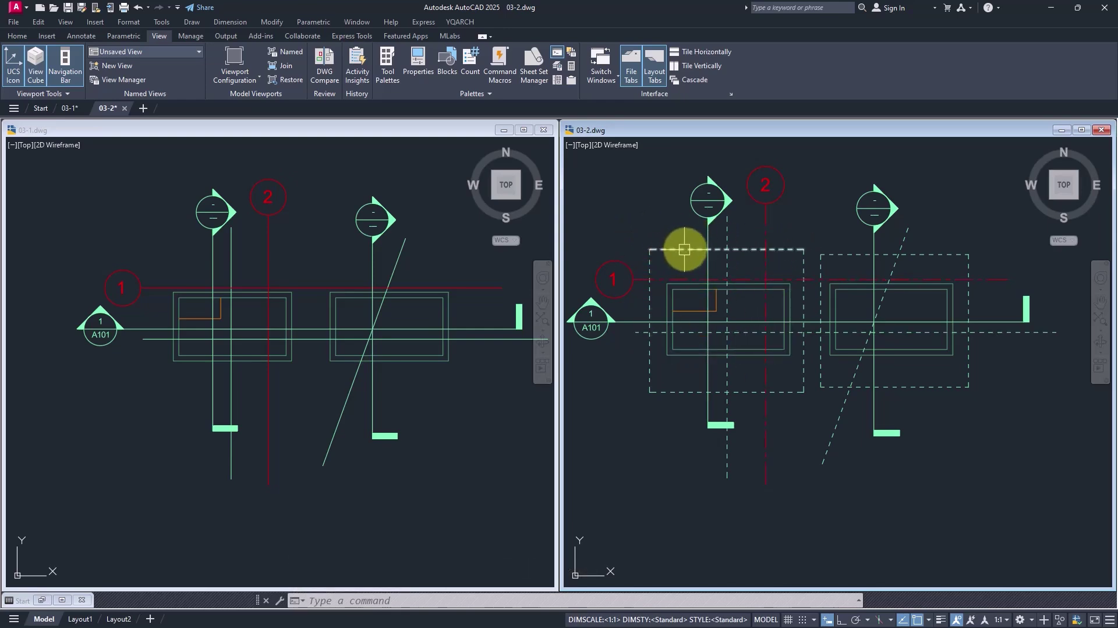
left_click(17, 37)
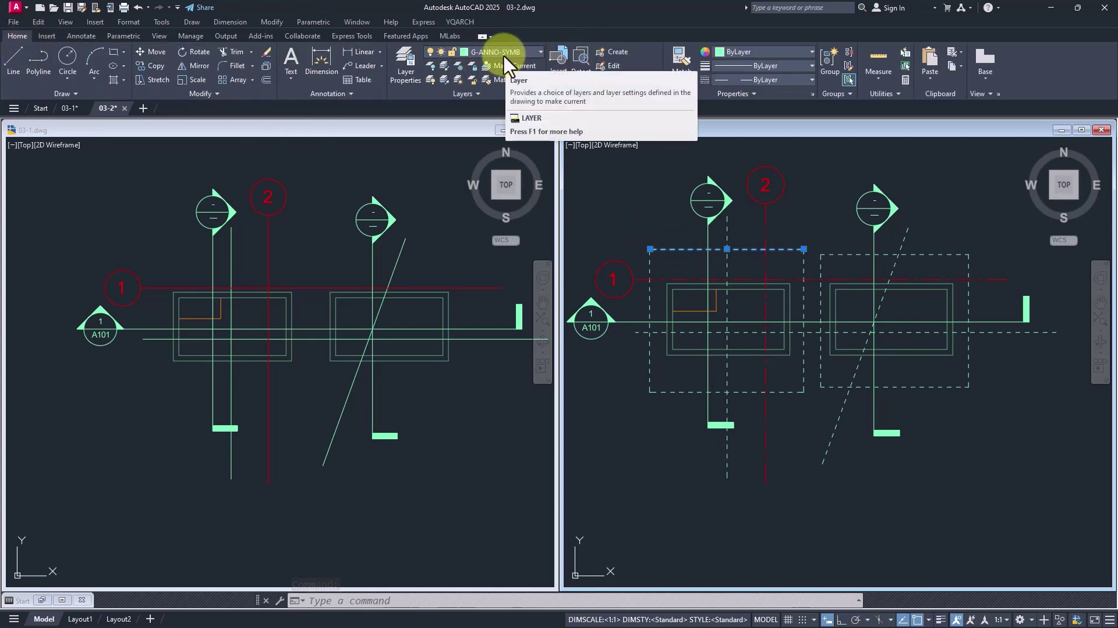
left_click(332, 251)
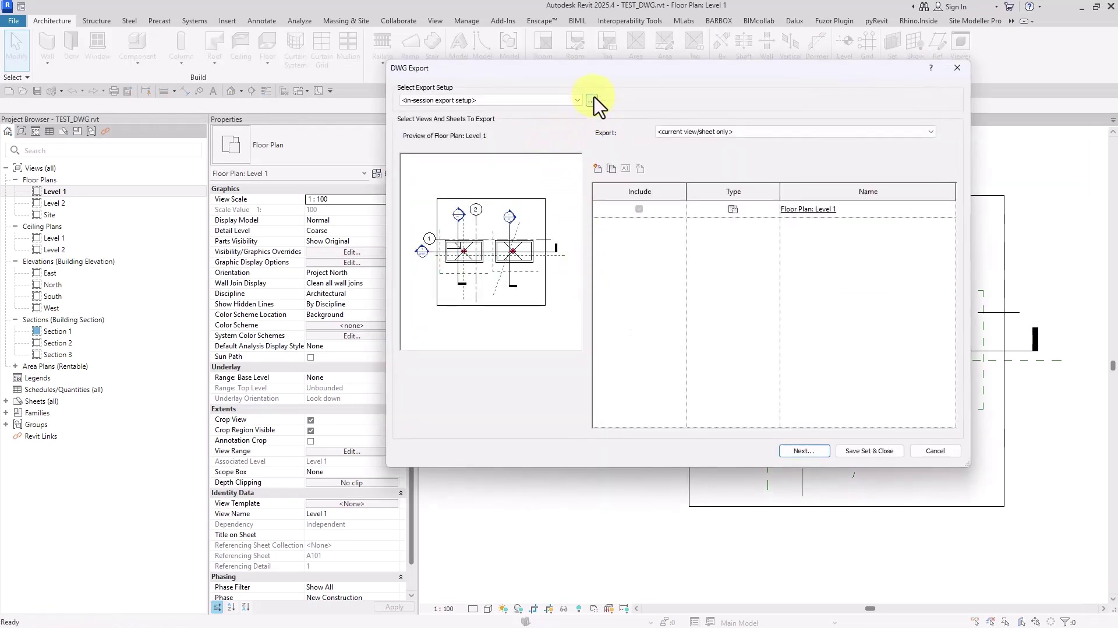
Step: Switch to Revit, accept the DWG export setup with Hide scope boxes enabled, and move the DWG Export dialog off the plan
left_click(591, 100)
left_click(656, 101)
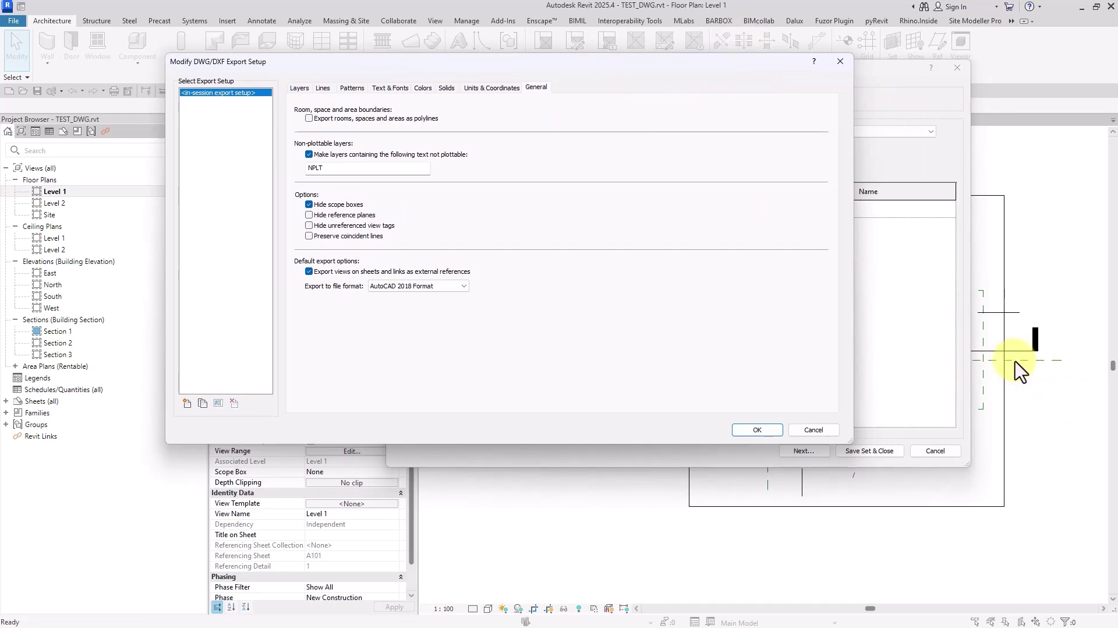
left_click(757, 429)
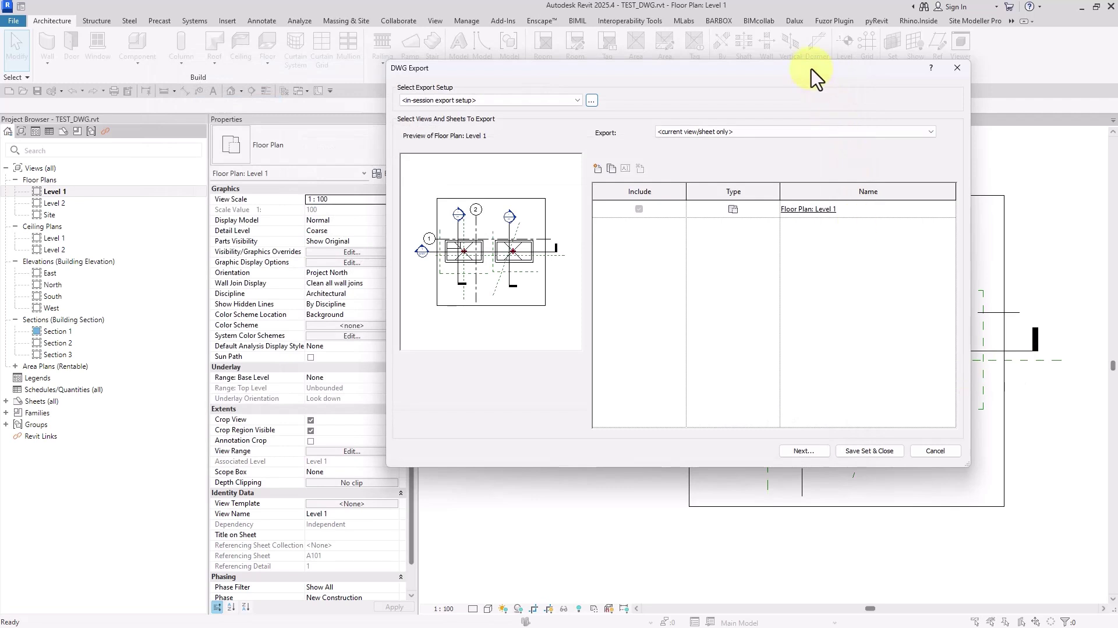
left_click_drag(816, 72, 525, 67)
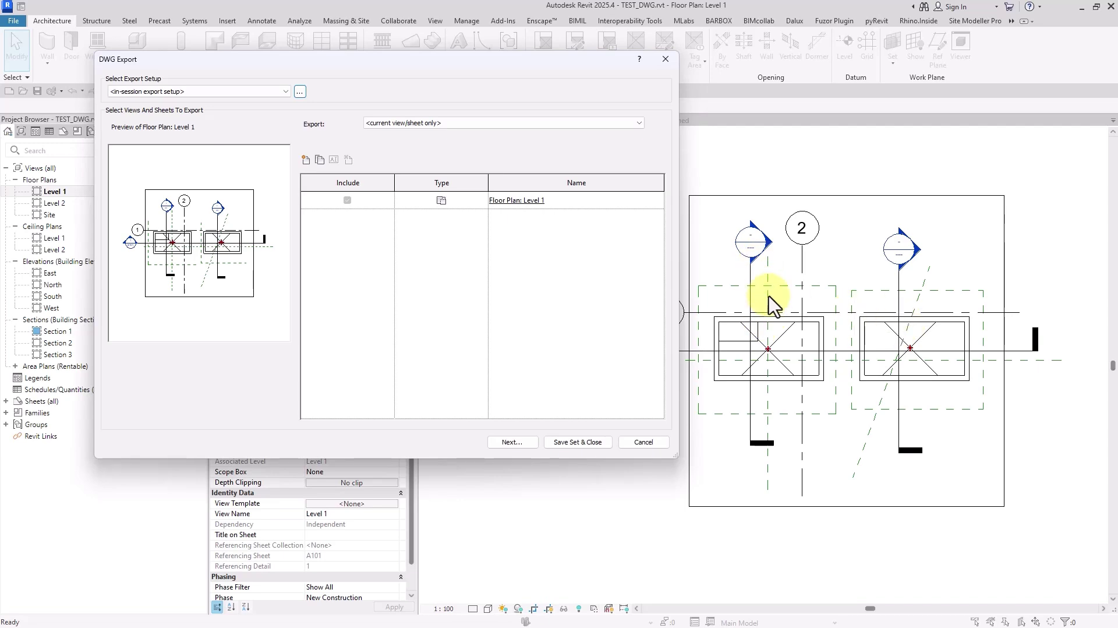
Step: Review the General options of the export setup and export the Level 1 floor plan to folder 03 as 03-4.dwg
left_click(300, 91)
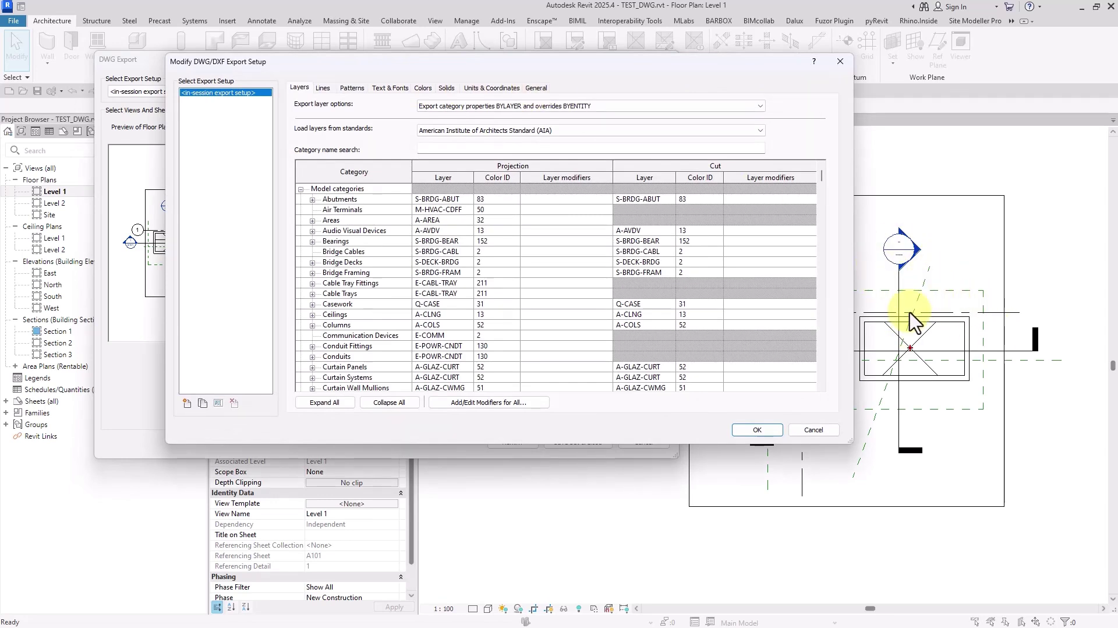
left_click(537, 88)
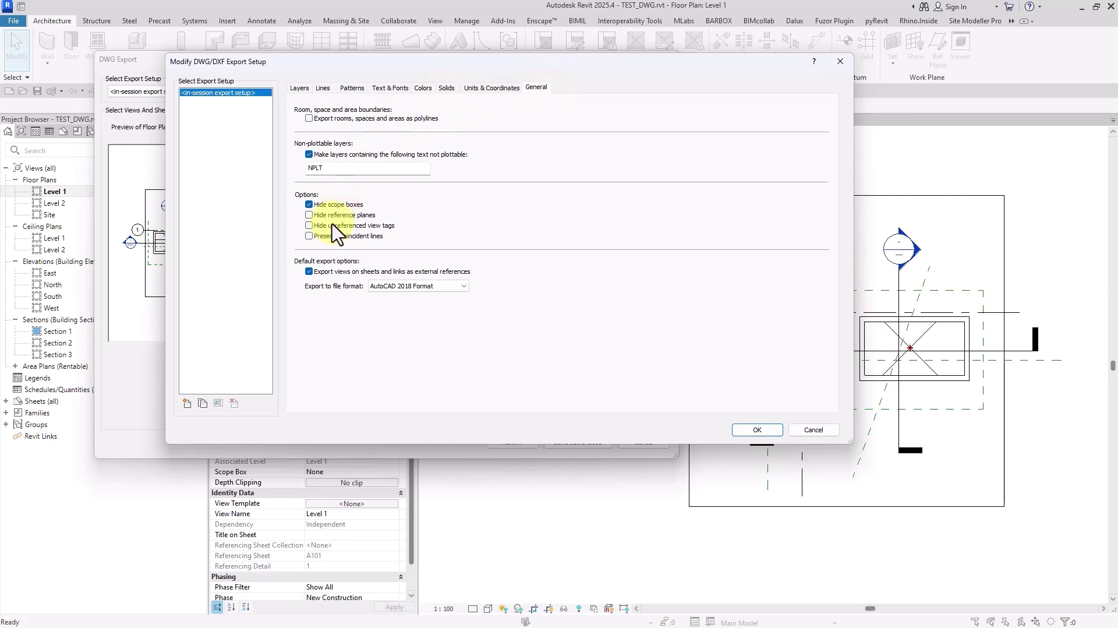
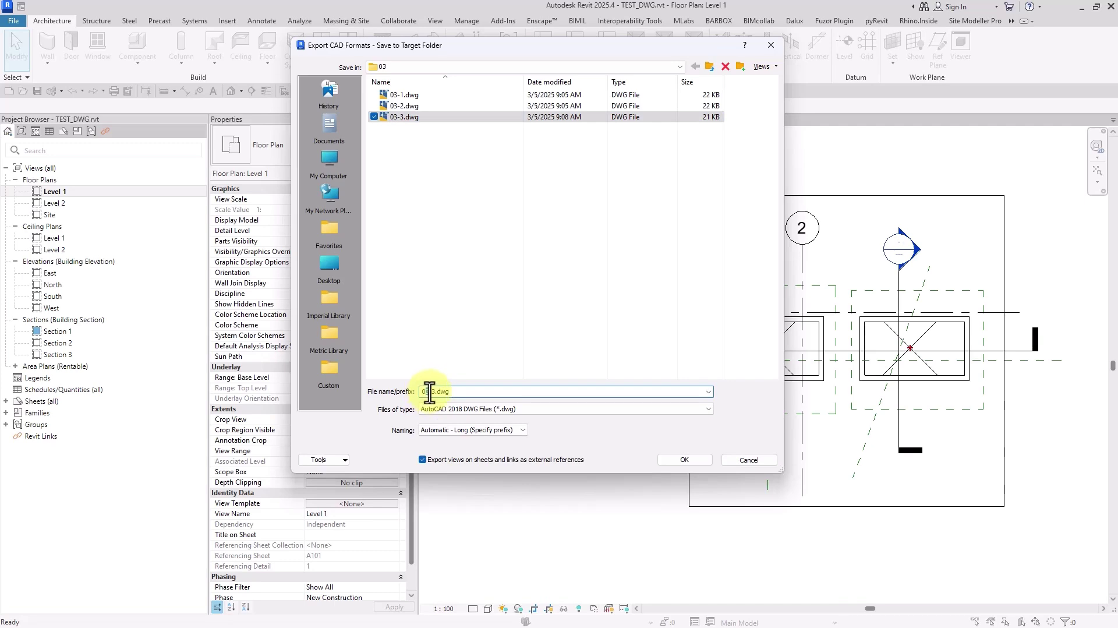
left_click(507, 332)
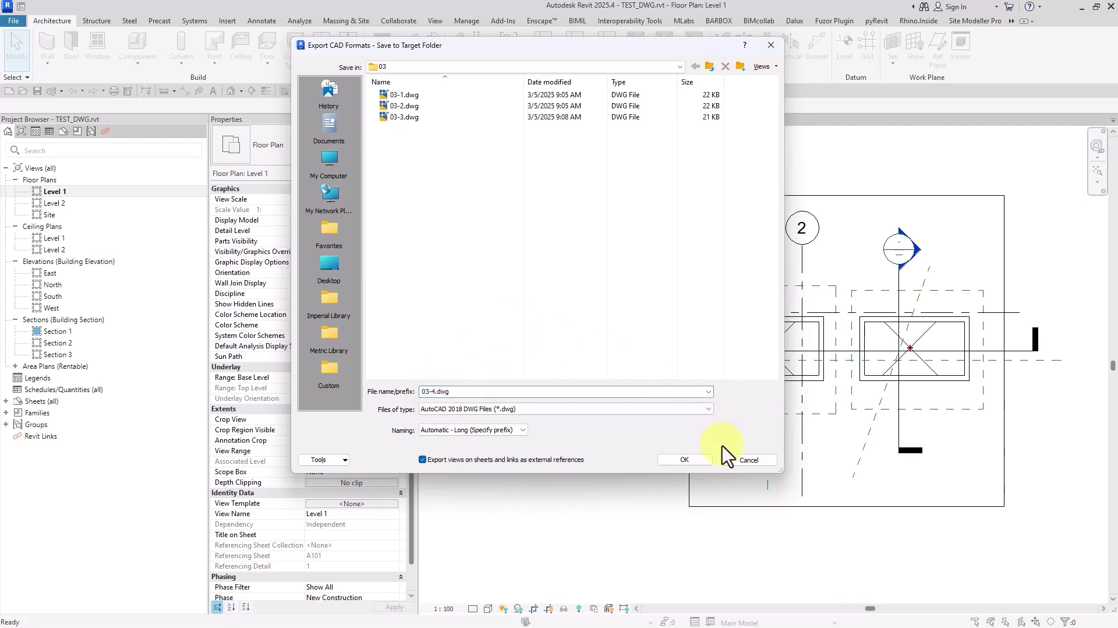
left_click(685, 460)
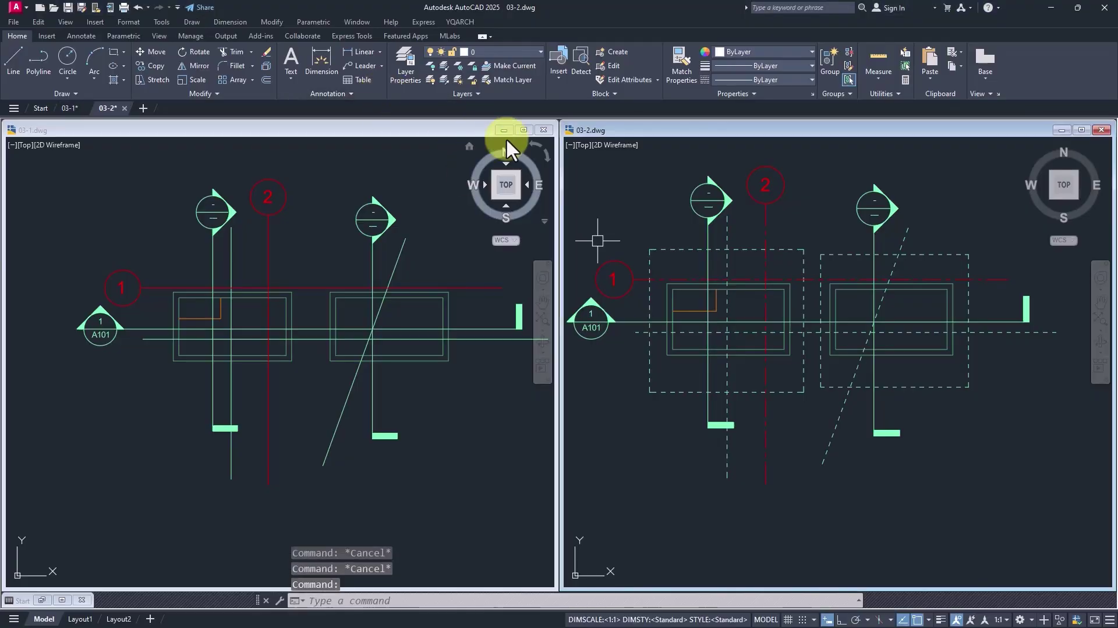
Step: Switch to AutoCAD and close drawings 03-1 and 03-2 without saving changes
left_click(543, 130)
left_click(579, 342)
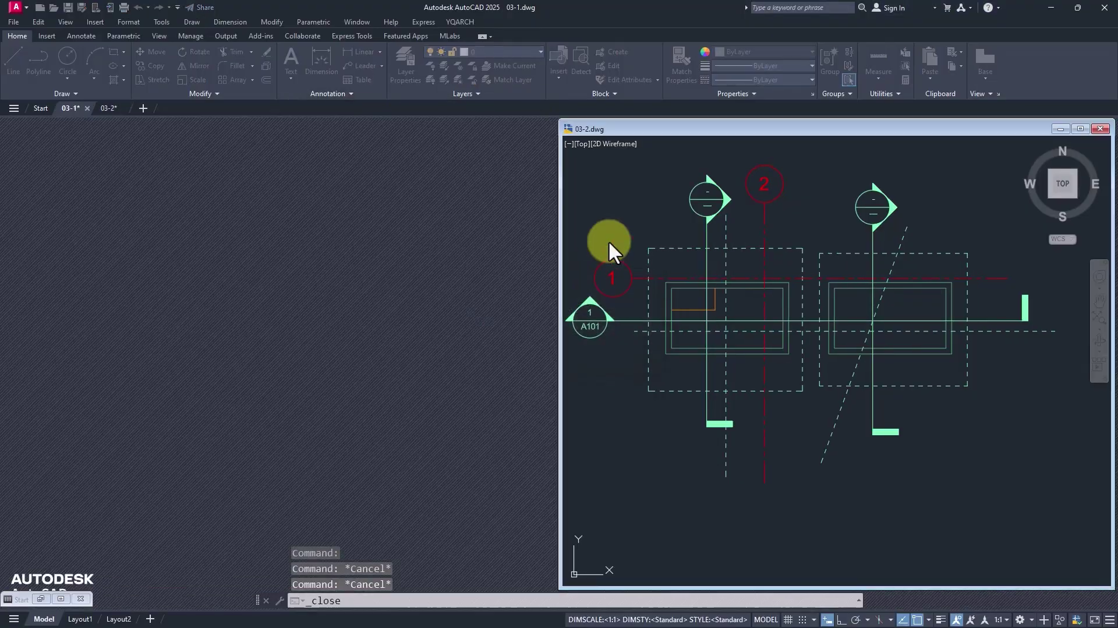
left_click(1093, 129)
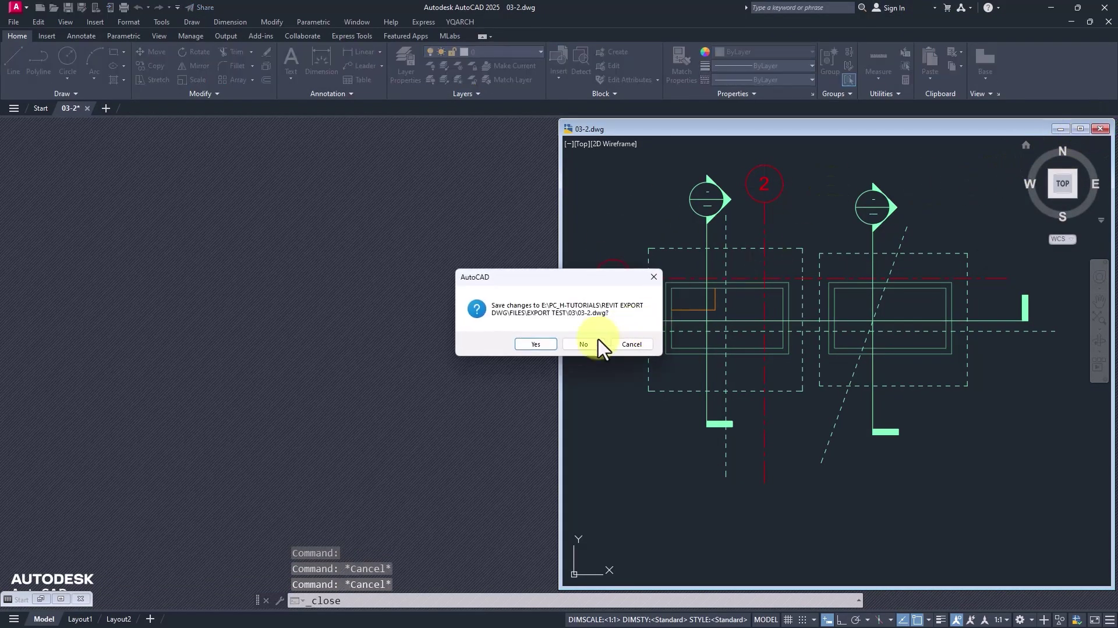
left_click(587, 343)
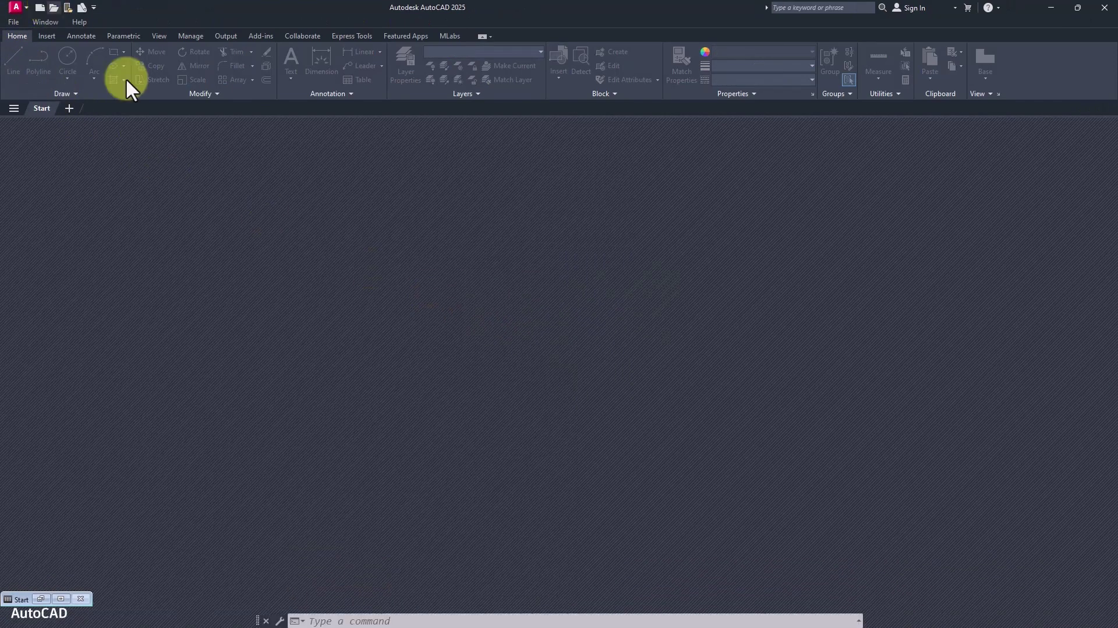
Step: Open both 03-3.dwg and 03-4.dwg from folder 03
key("ctrl+o")
left_click(361, 127)
left_click(364, 138, "shift")
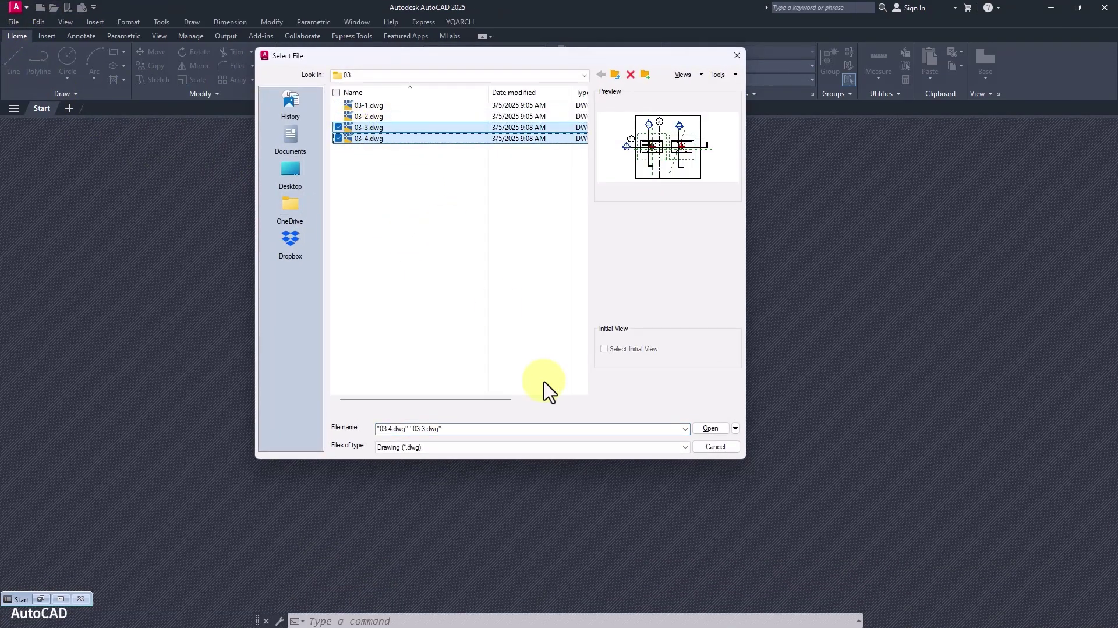
left_click(711, 430)
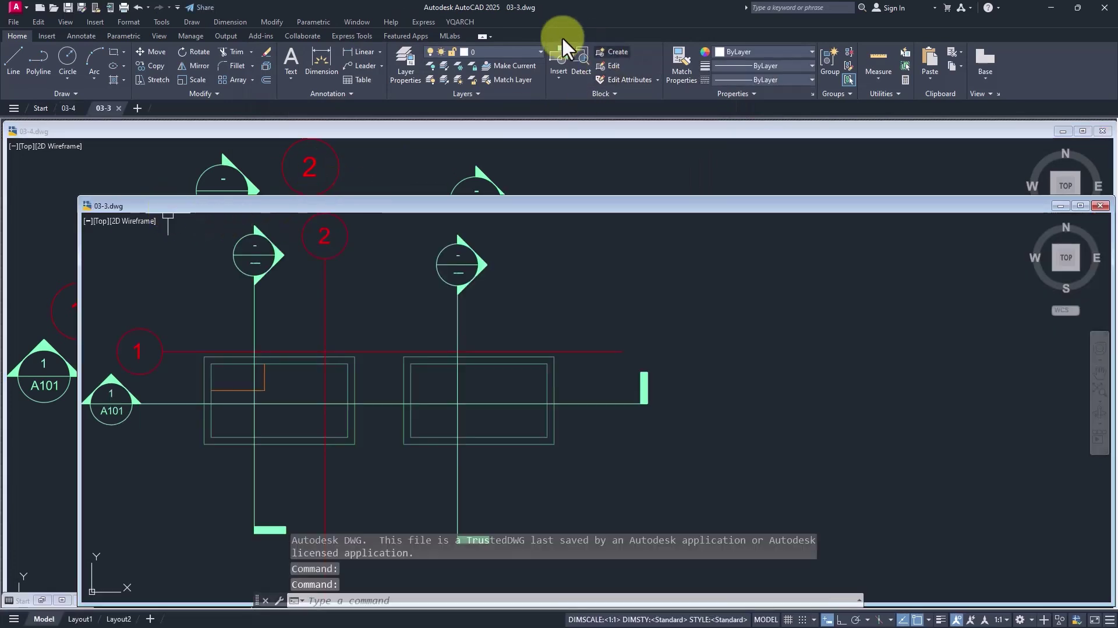
Step: Tile the 03-3 and 03-4 drawings vertically side by side
left_click(355, 24)
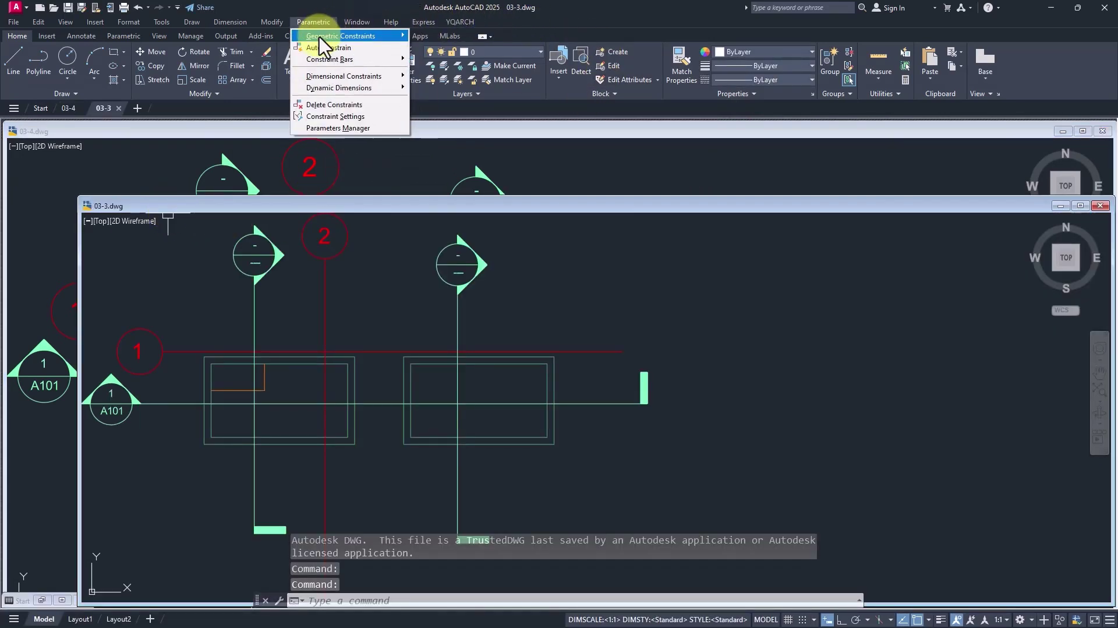
left_click(260, 36)
left_click(169, 36)
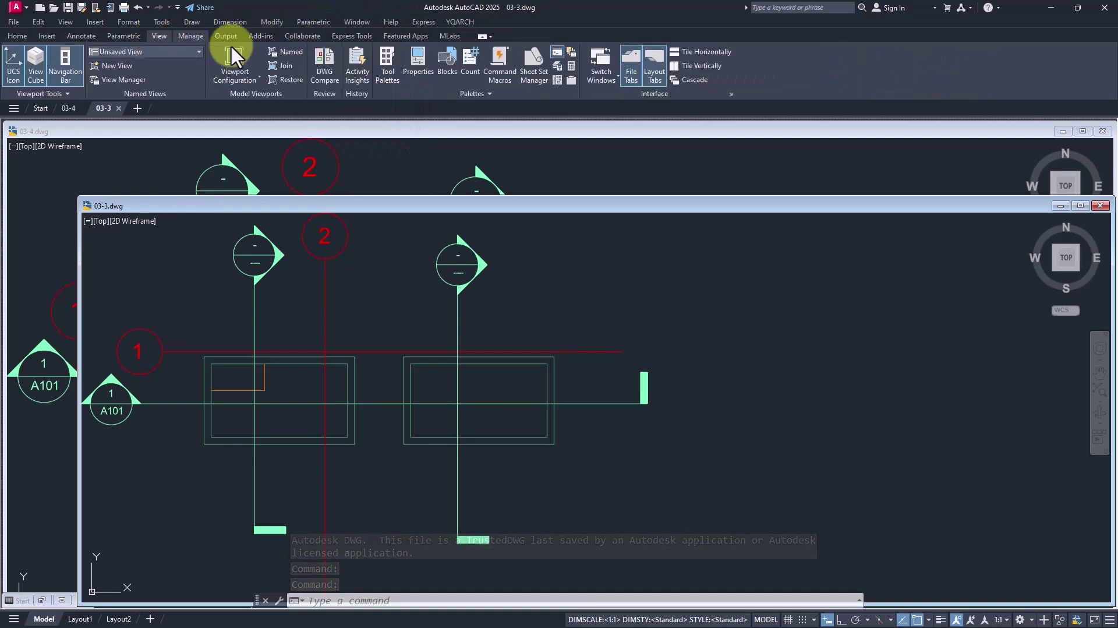
left_click(687, 69)
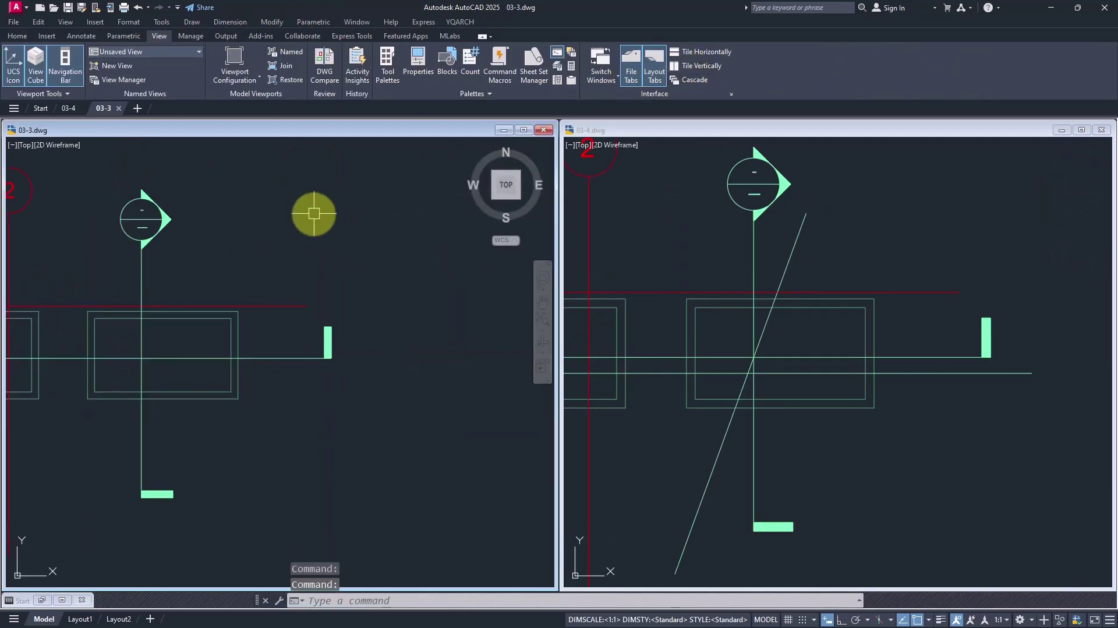
Step: Set the linetype scale factor of drawing 03-4 to 50
middle_click_drag(295, 252, 393, 254)
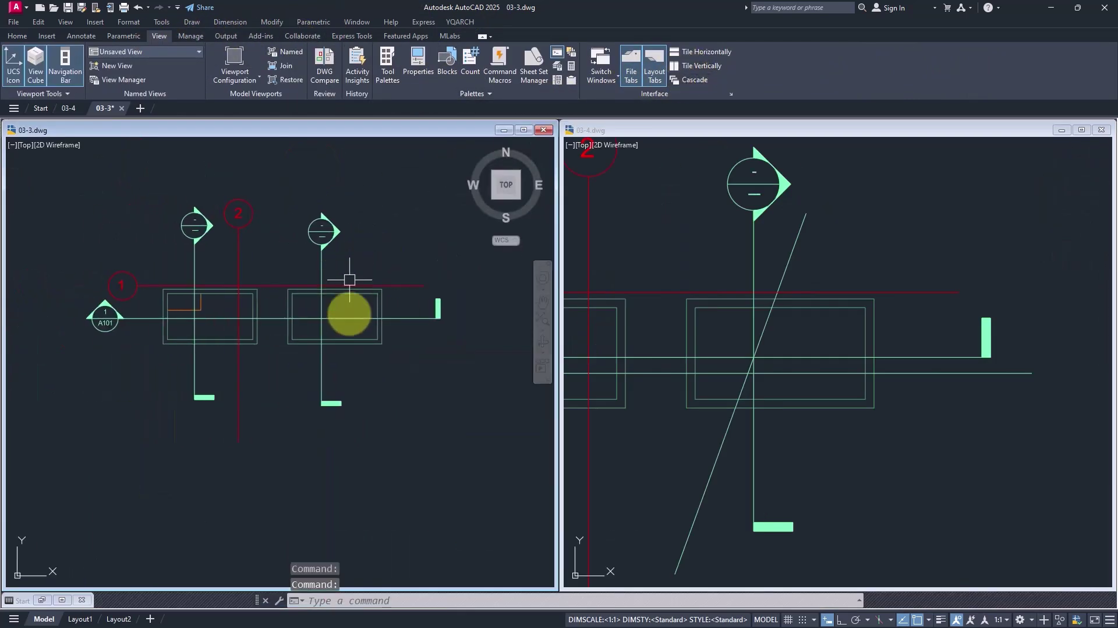
left_click(698, 245)
scroll(698, 245, "down", 4)
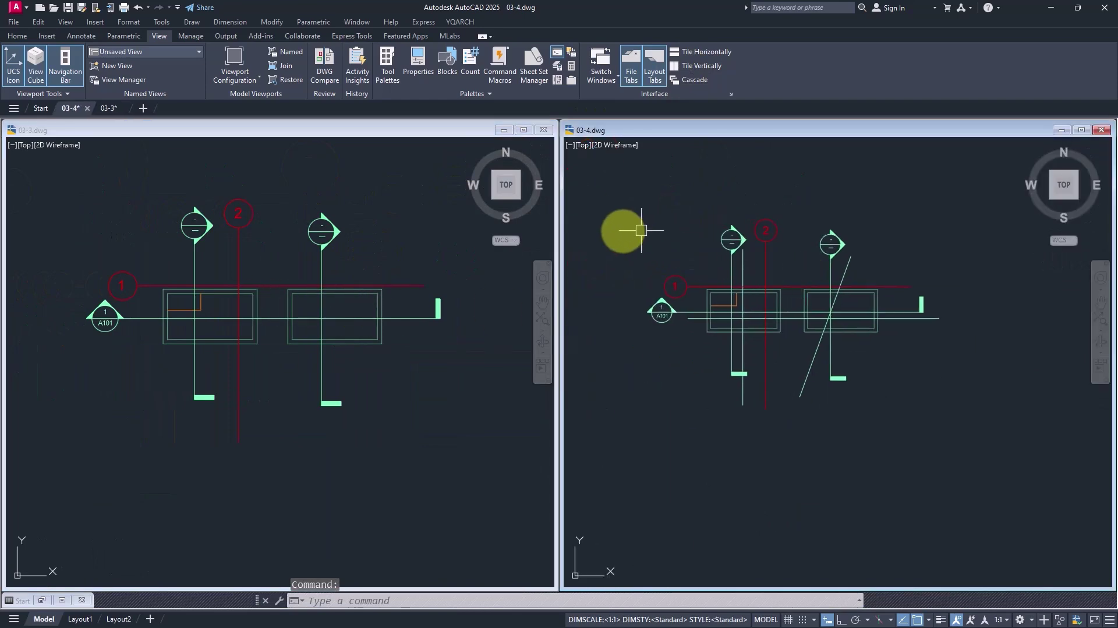
type("LTS")
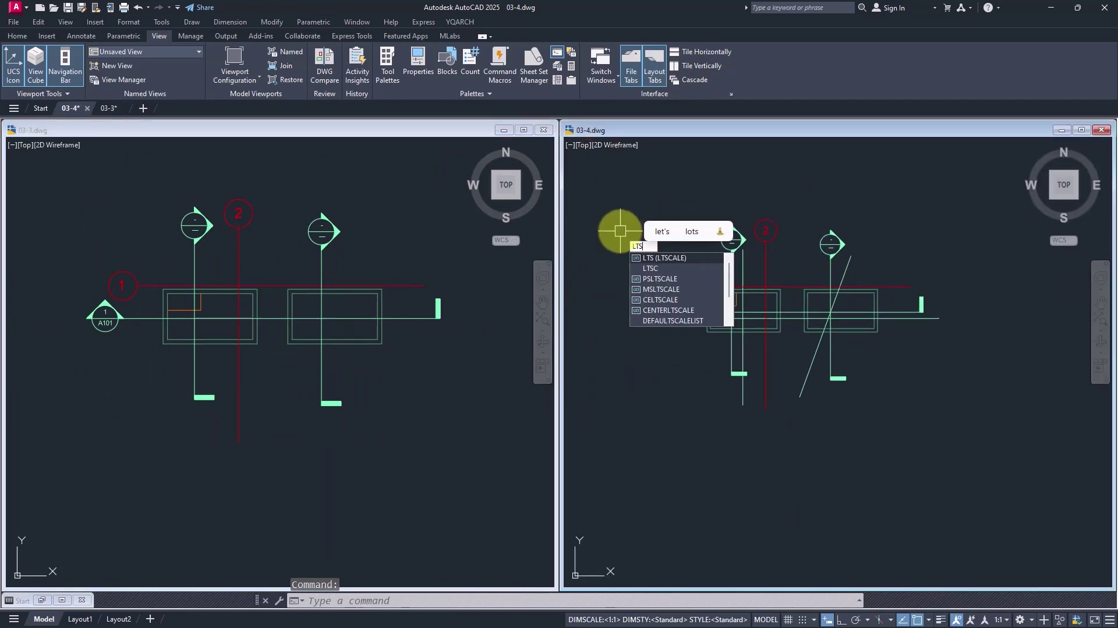
key("Return")
type("50")
key("Return")
scroll(757, 319, "up", 2)
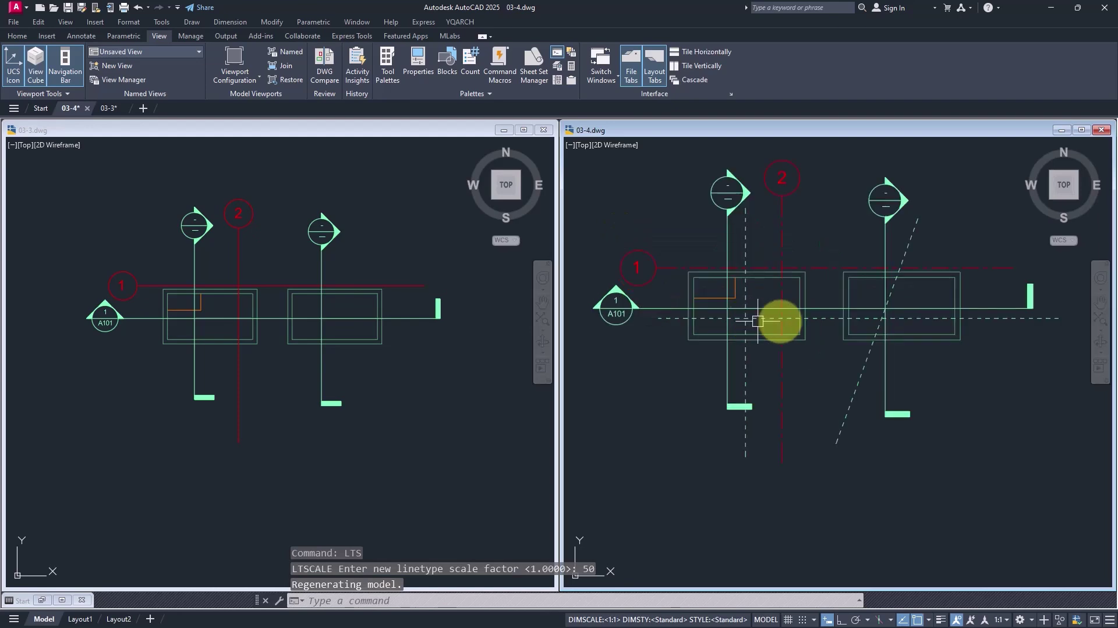
Step: Check which layer the horizontal reference plane line in drawing 03-4 is on, and clear the selection
left_click(1008, 318)
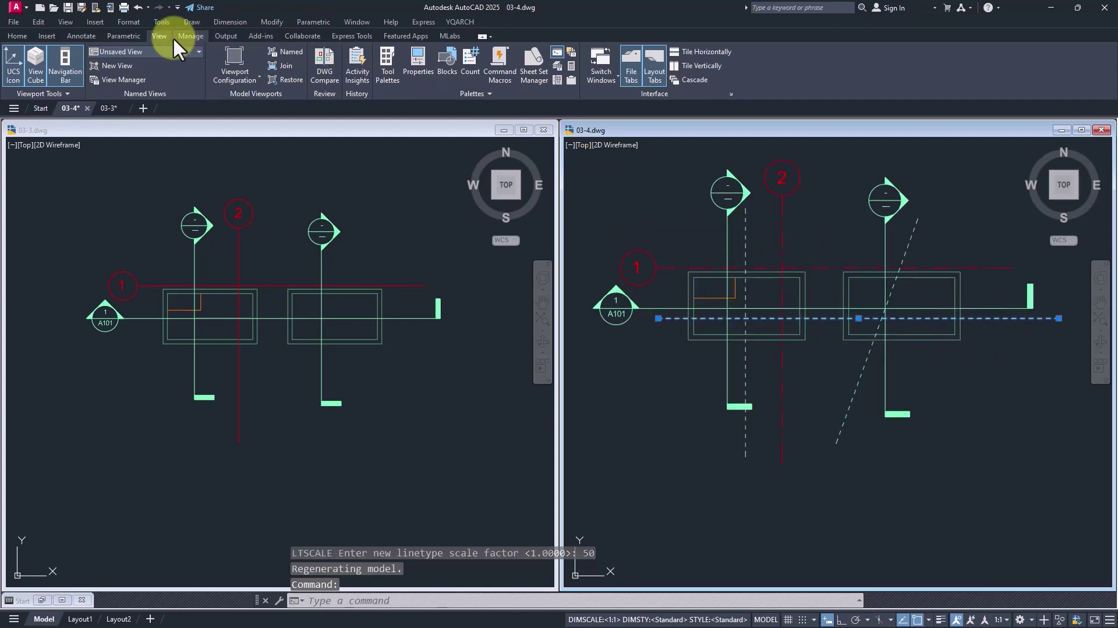
left_click(17, 36)
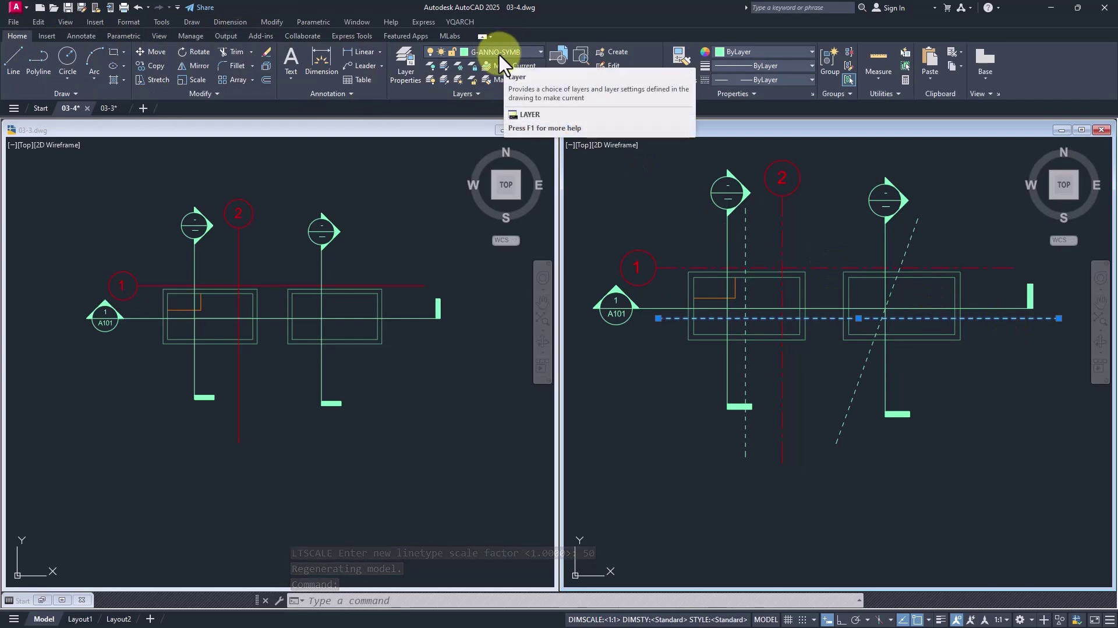
left_click(927, 245)
key("Escape")
key("Escape")
key("Escape")
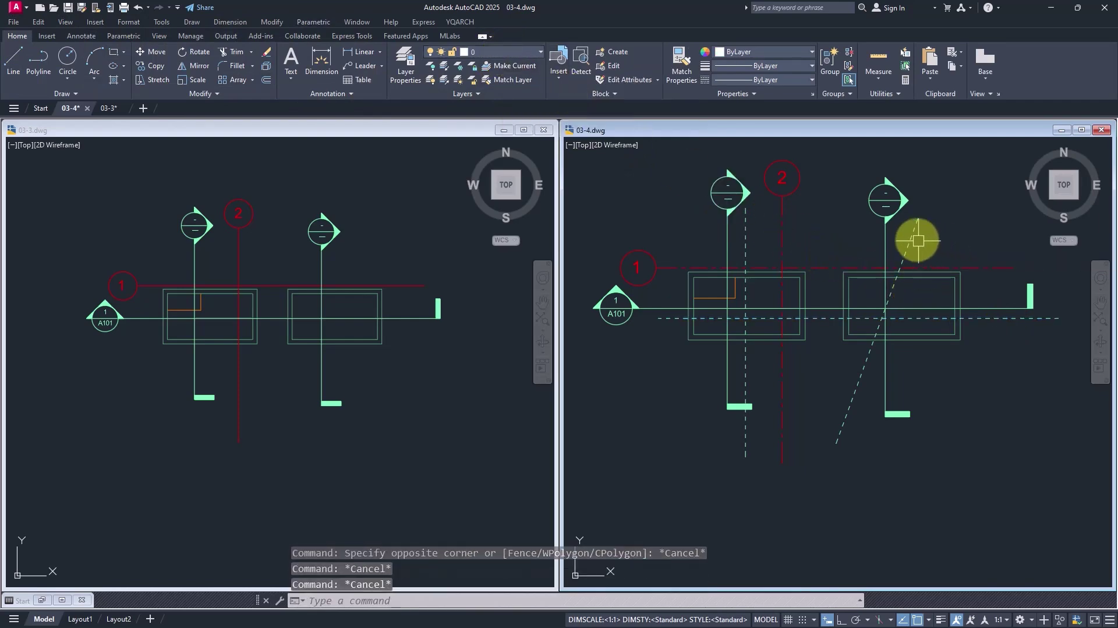
Step: Close drawings 03-4 and 03-3 without saving changes
left_click(421, 237)
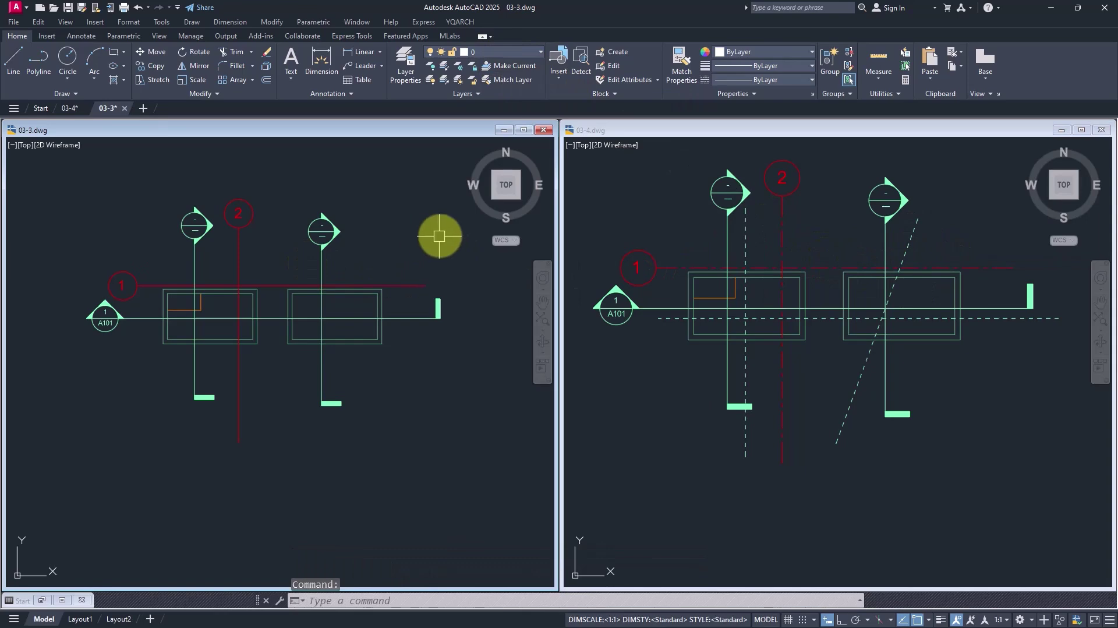
left_click(1100, 129)
left_click(583, 344)
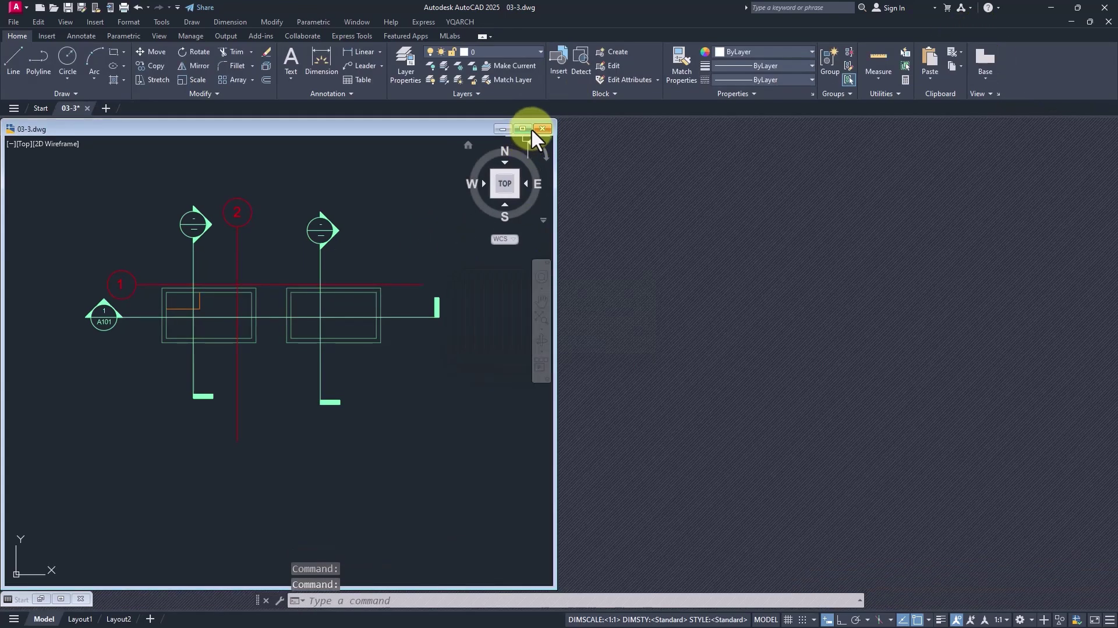
left_click(540, 129)
left_click(578, 349)
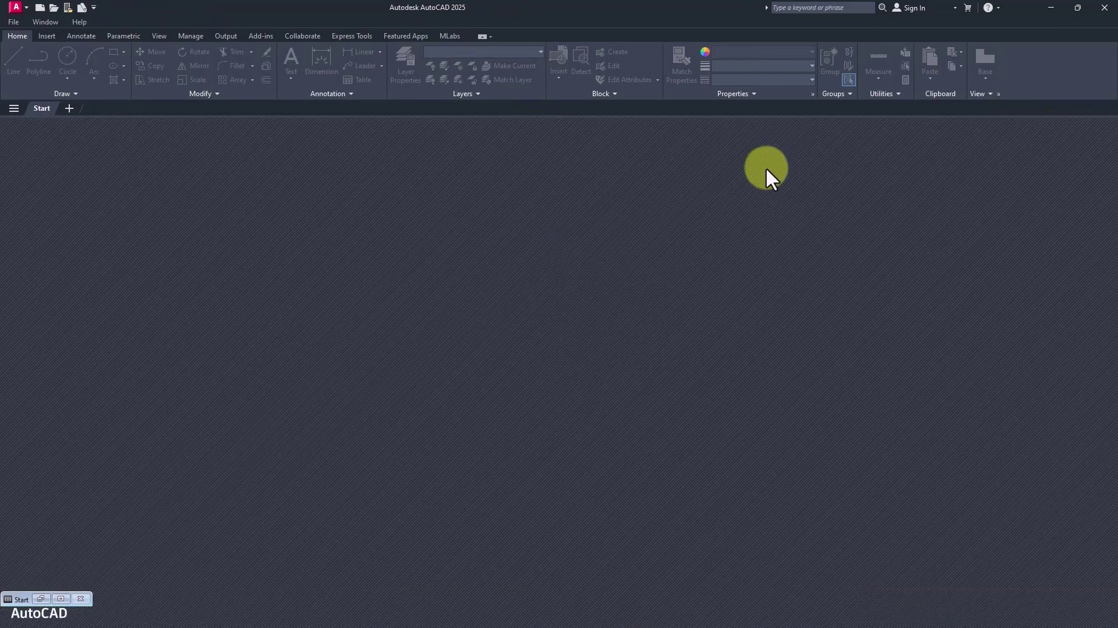
Step: Switch to Revit, enable Hide reference planes in the General options of the DWG export setup, and save the export set
left_click(1055, 8)
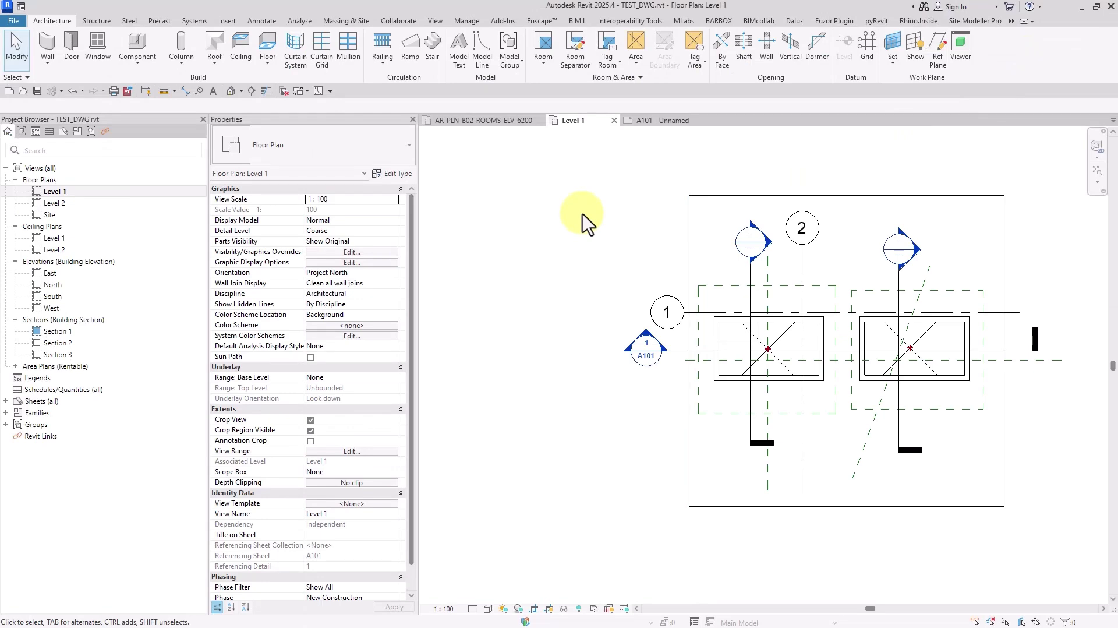
key("w")
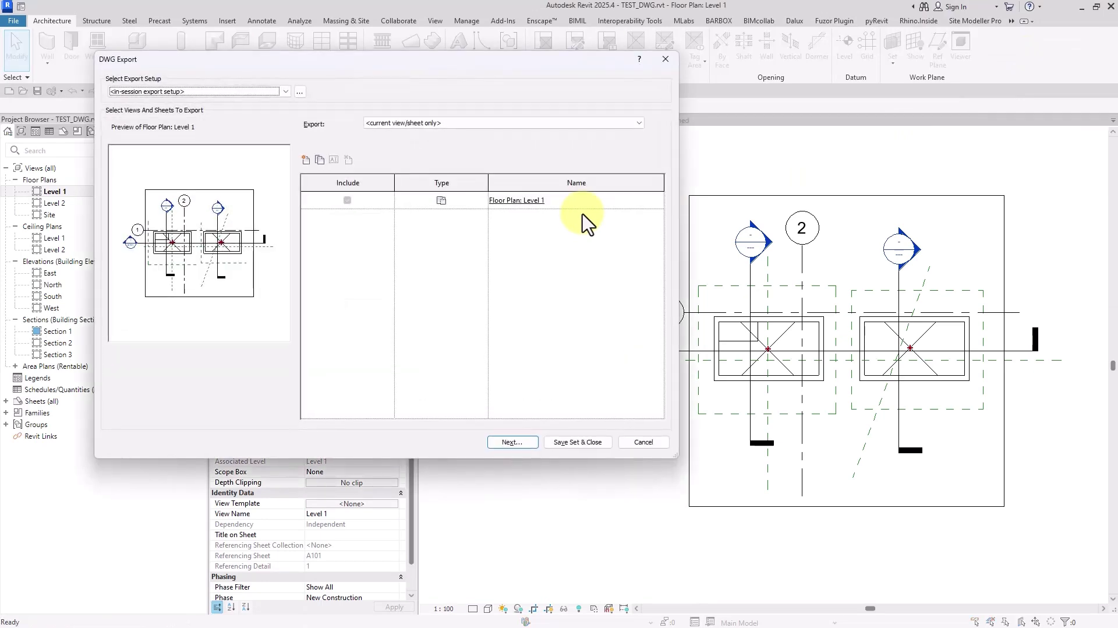
left_click_drag(460, 61, 587, 69)
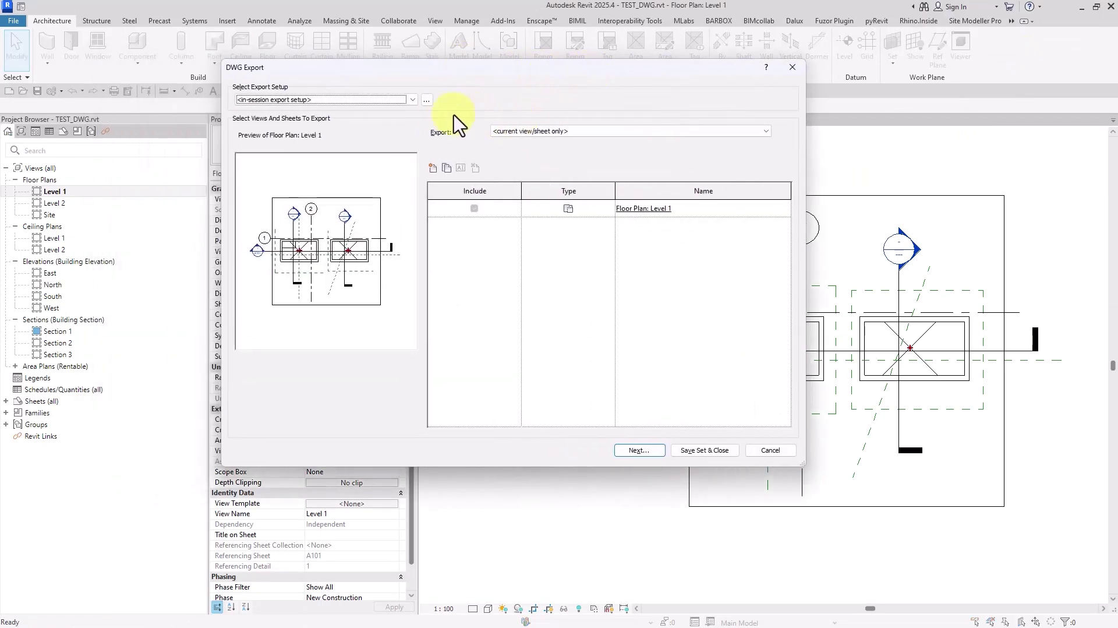
left_click(427, 100)
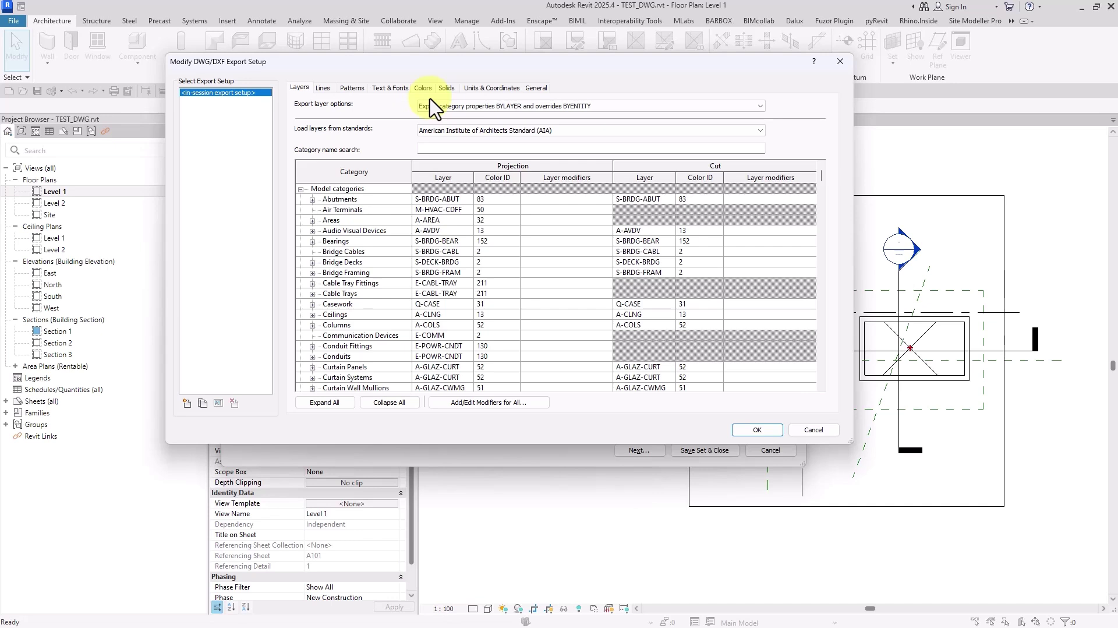
left_click(536, 88)
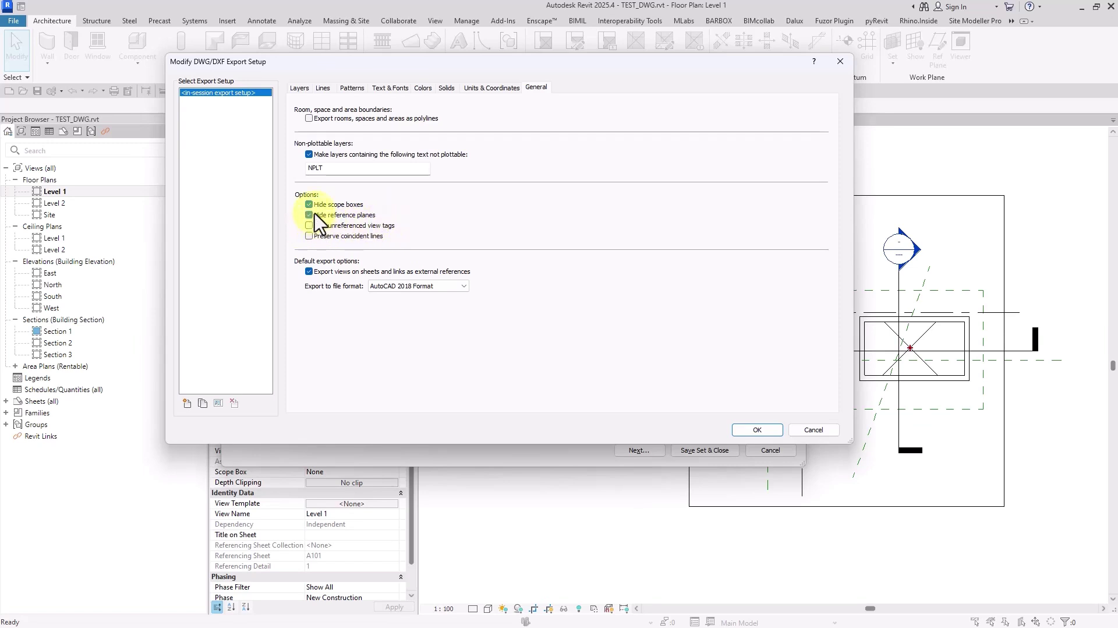
left_click(757, 430)
left_click(706, 452)
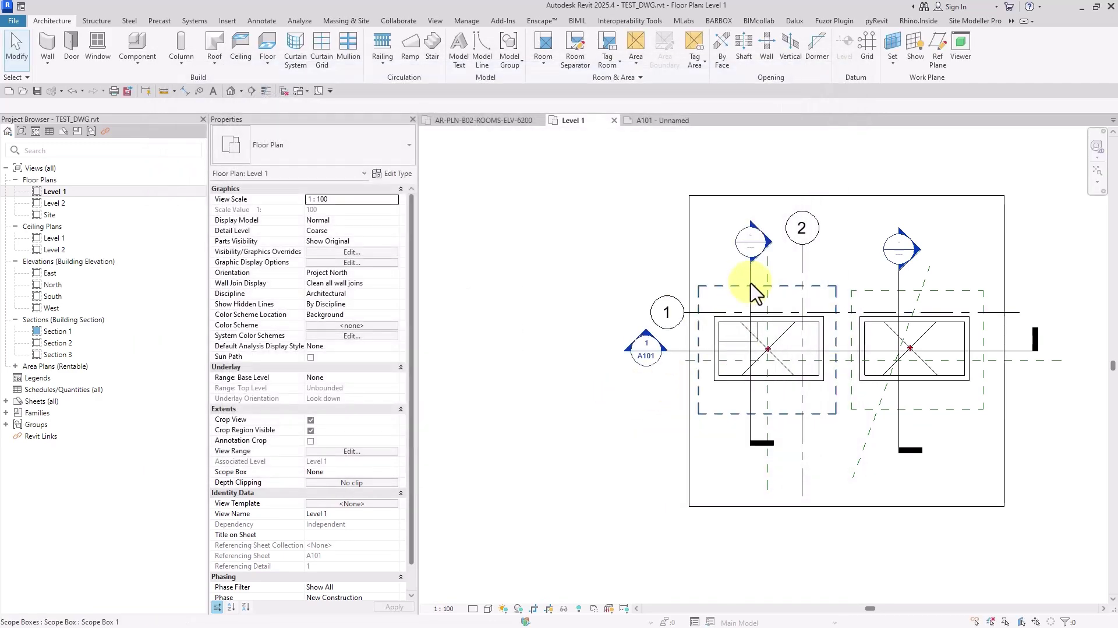
Step: Draw floor plan callouts around the two rectangular rooms on Level 1 and move the head of the grid 2 room's callout below its boundary
middle_click_drag(855, 383, 803, 382)
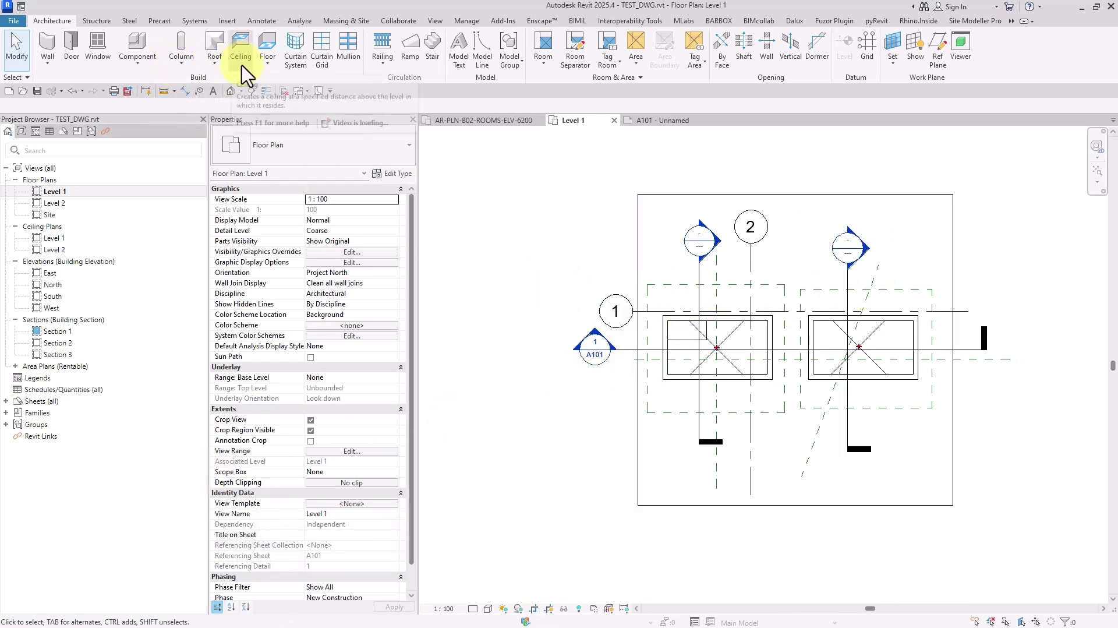
left_click(431, 22)
left_click(455, 46)
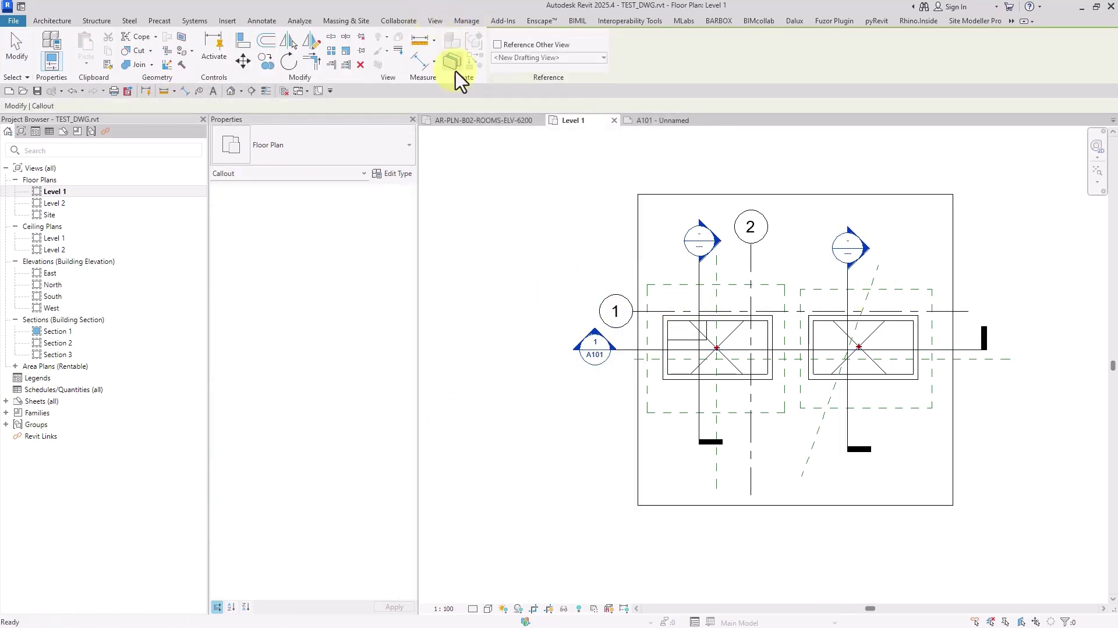
scroll(745, 387, "up", 2)
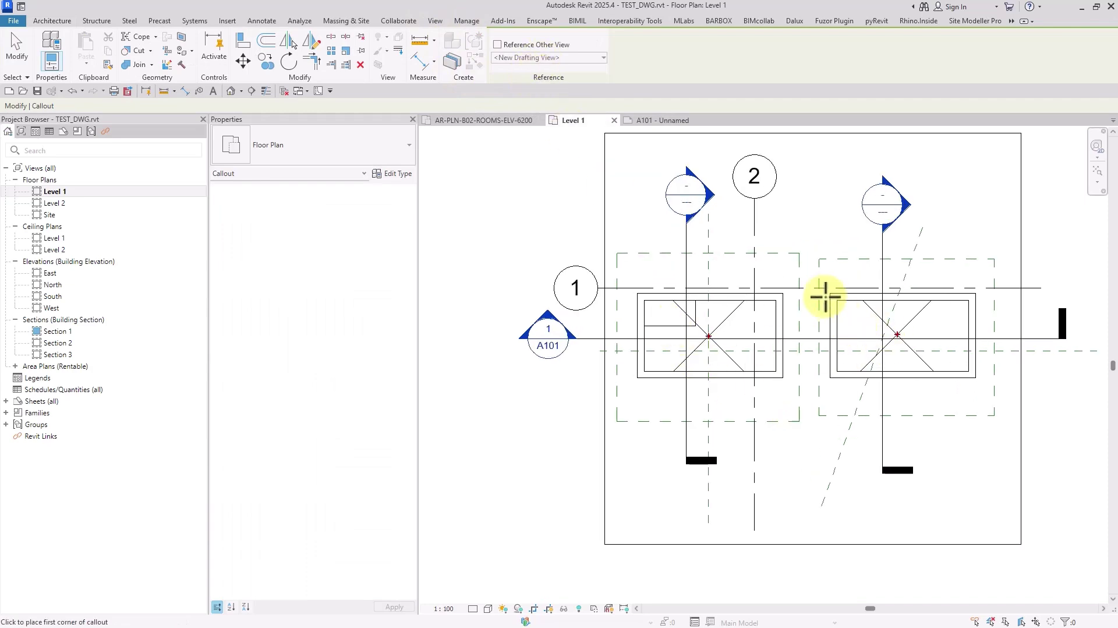
mouse_move(824, 290)
left_mouse_down()
mouse_move(868, 342)
mouse_move(916, 452)
mouse_move(993, 390)
left_mouse_up()
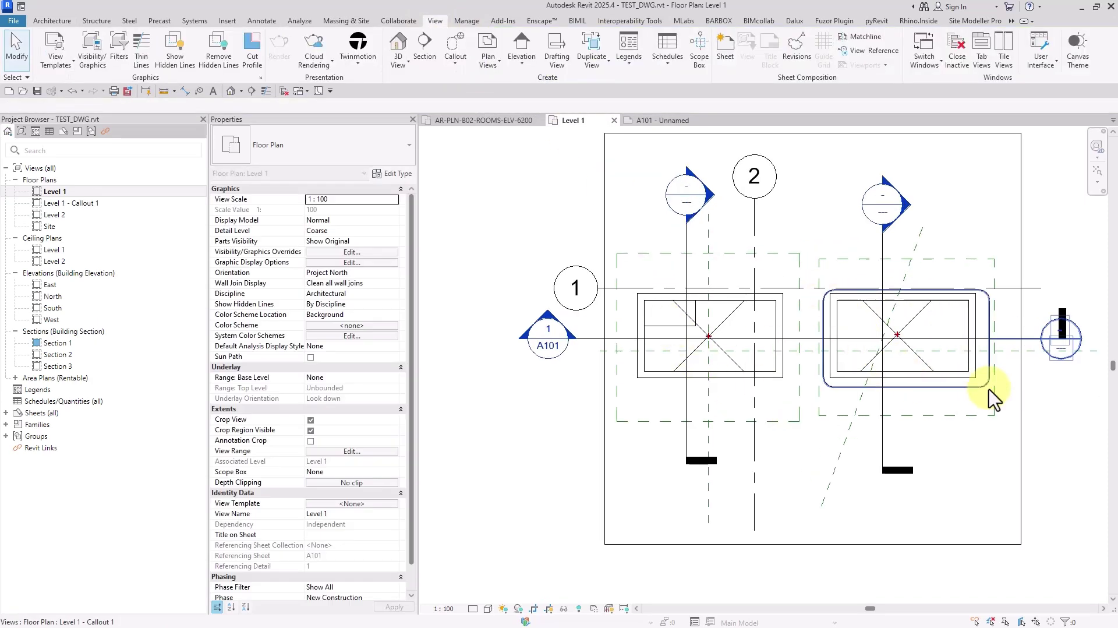
left_click(455, 47)
left_click(780, 300)
left_click(639, 410)
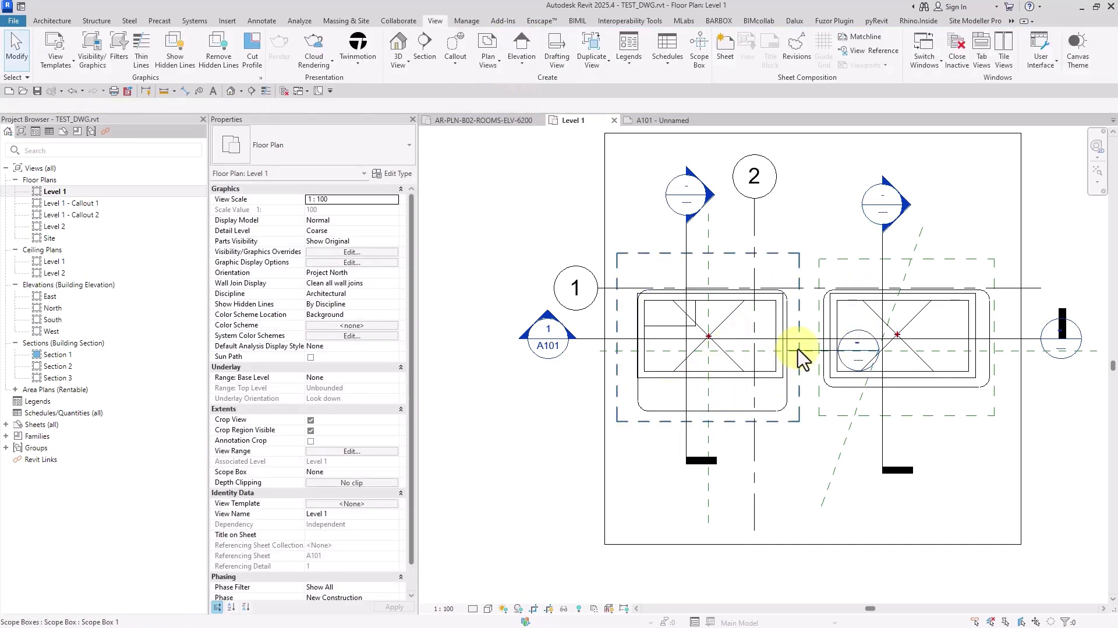
left_click(858, 349)
left_click_drag(858, 350, 751, 471)
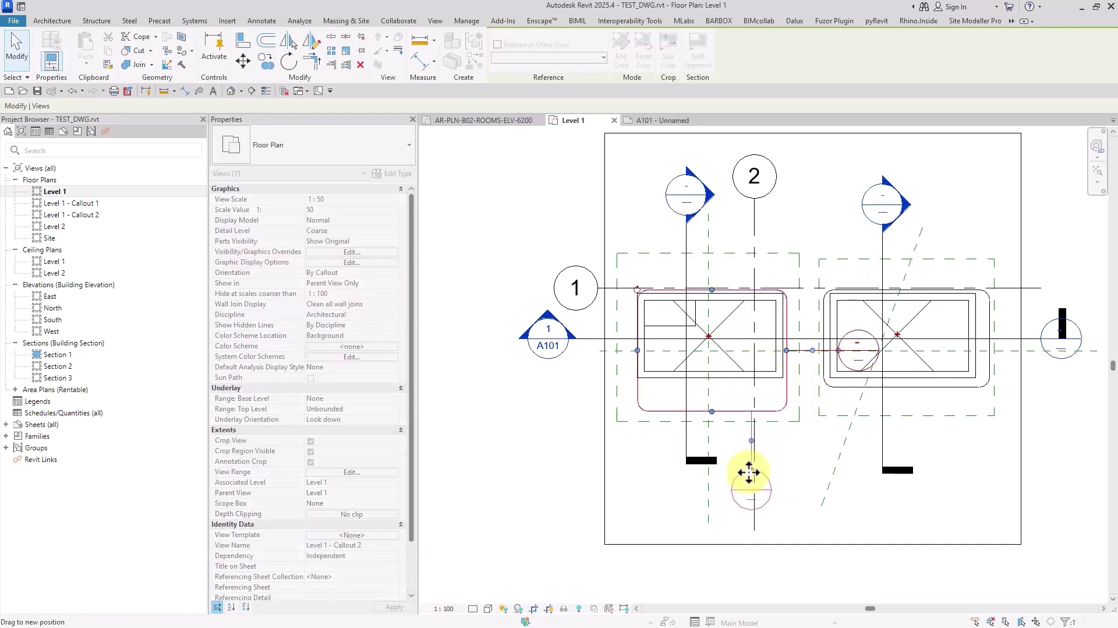
left_click(798, 504)
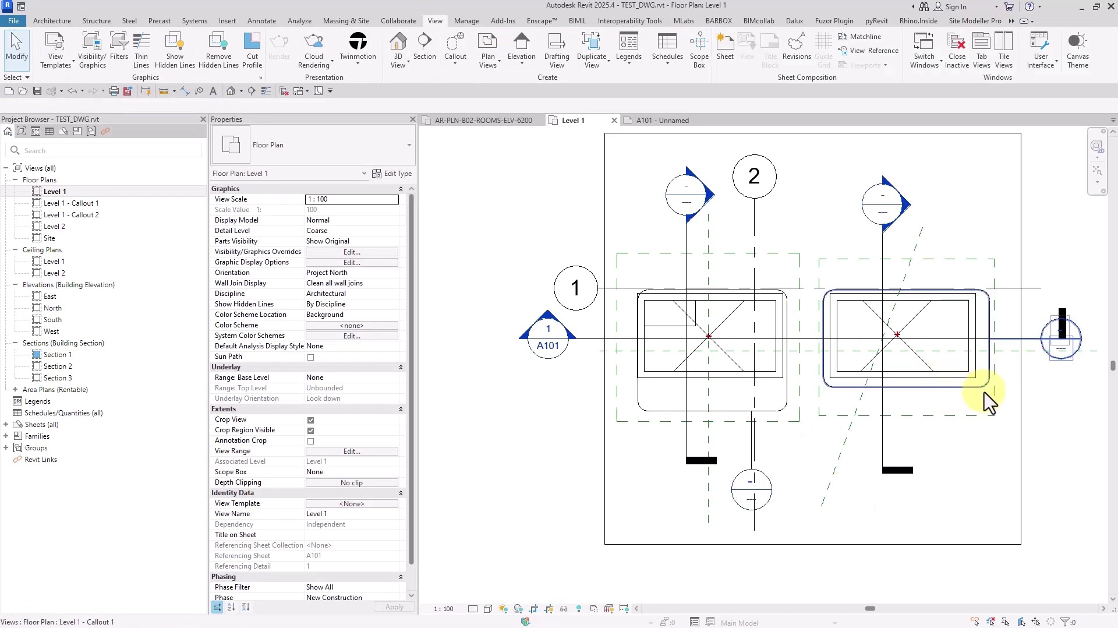
Step: Open the Level 1 - Callout 1 view and try to change the view type of both callout views
double_click(1065, 362)
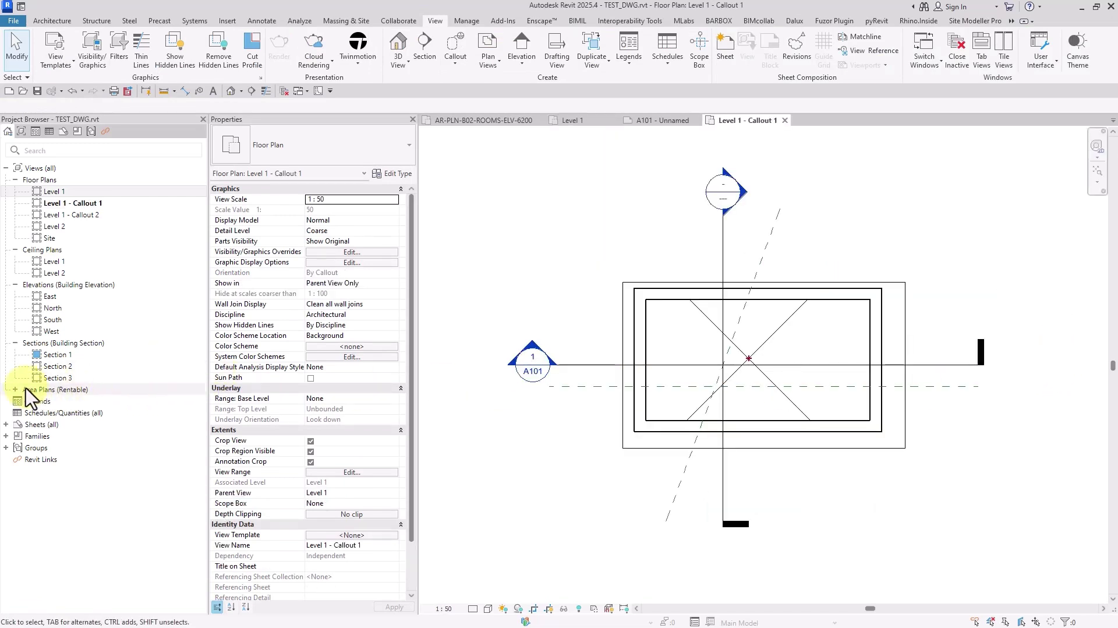
left_click(85, 216, "ctrl")
left_click(321, 153)
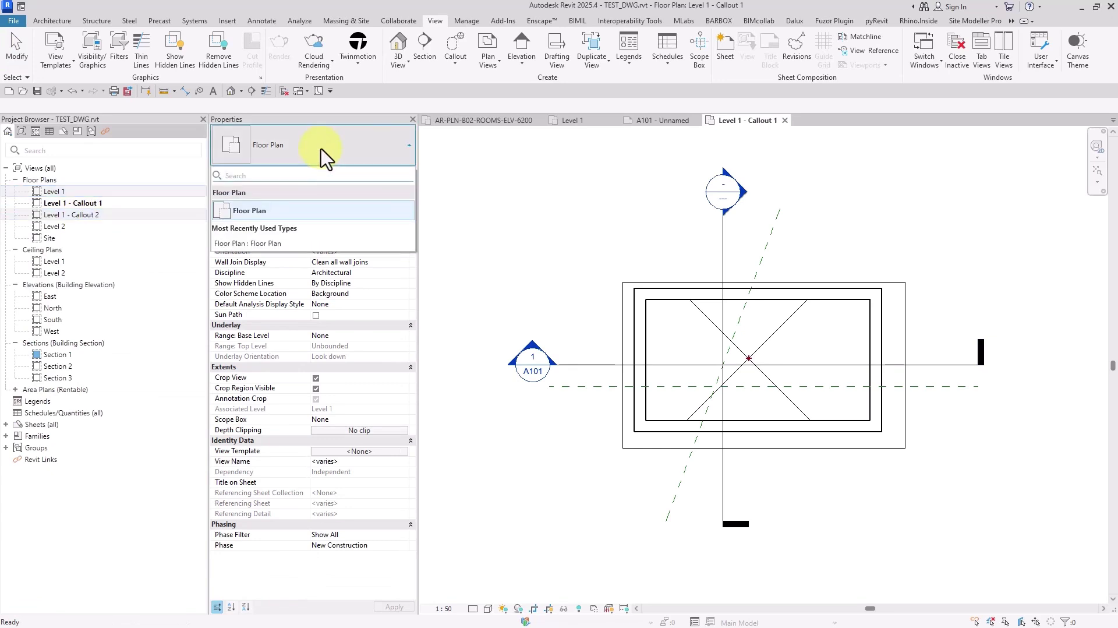
left_click(70, 213)
left_click(75, 204, "ctrl")
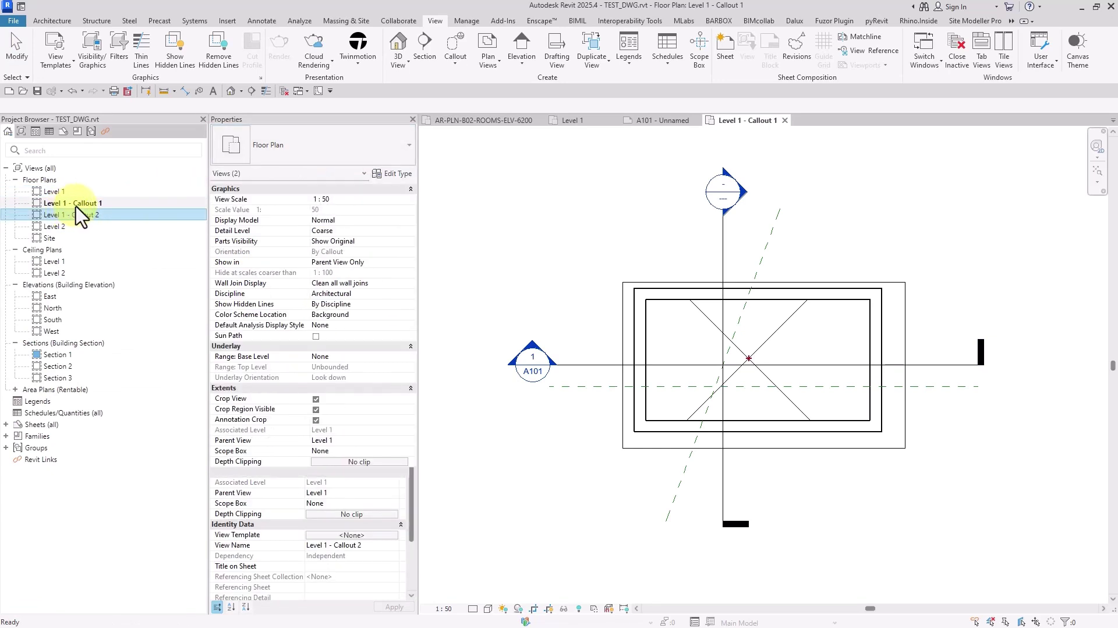
left_click(288, 152)
left_click(287, 153)
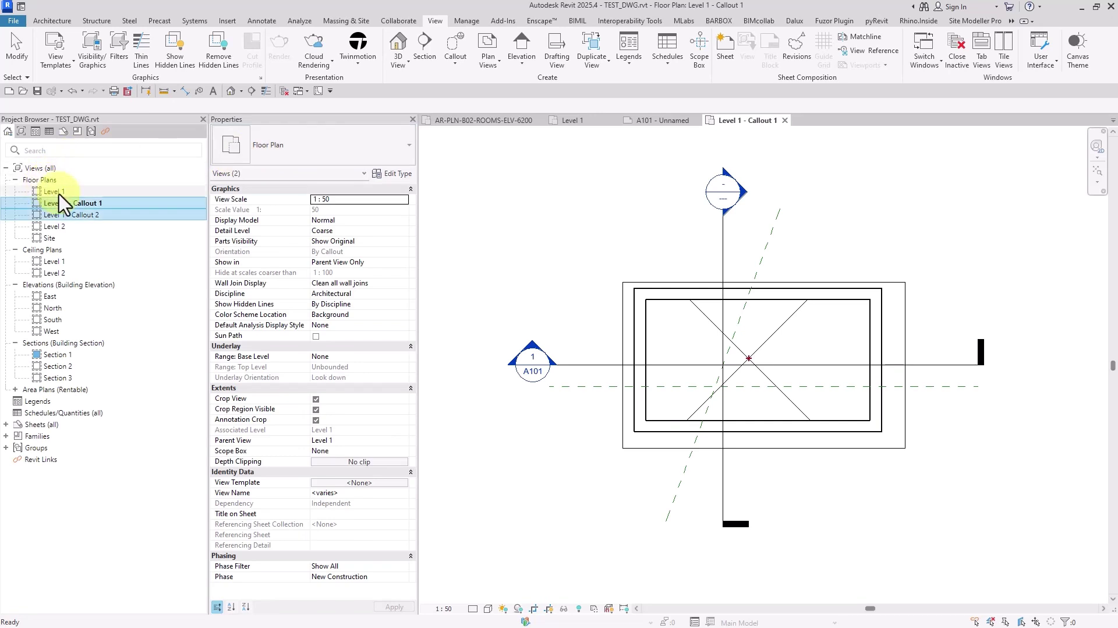
Step: Return to the Level 1 floor plan and undo the two floor plan callouts
double_click(56, 192)
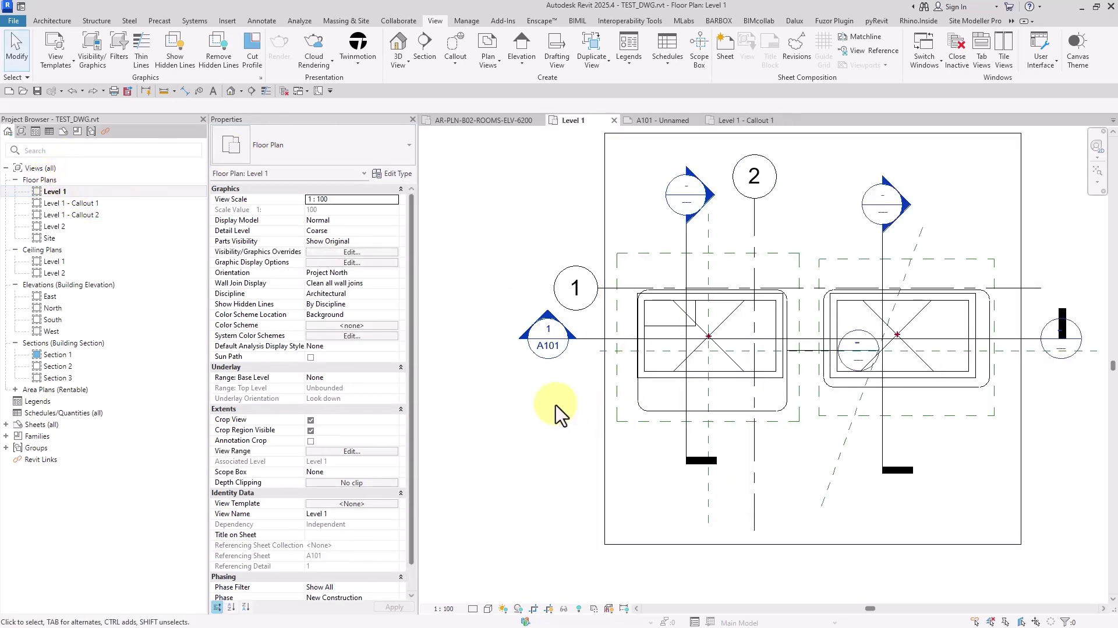
key("ctrl+z")
key("ctrl+z")
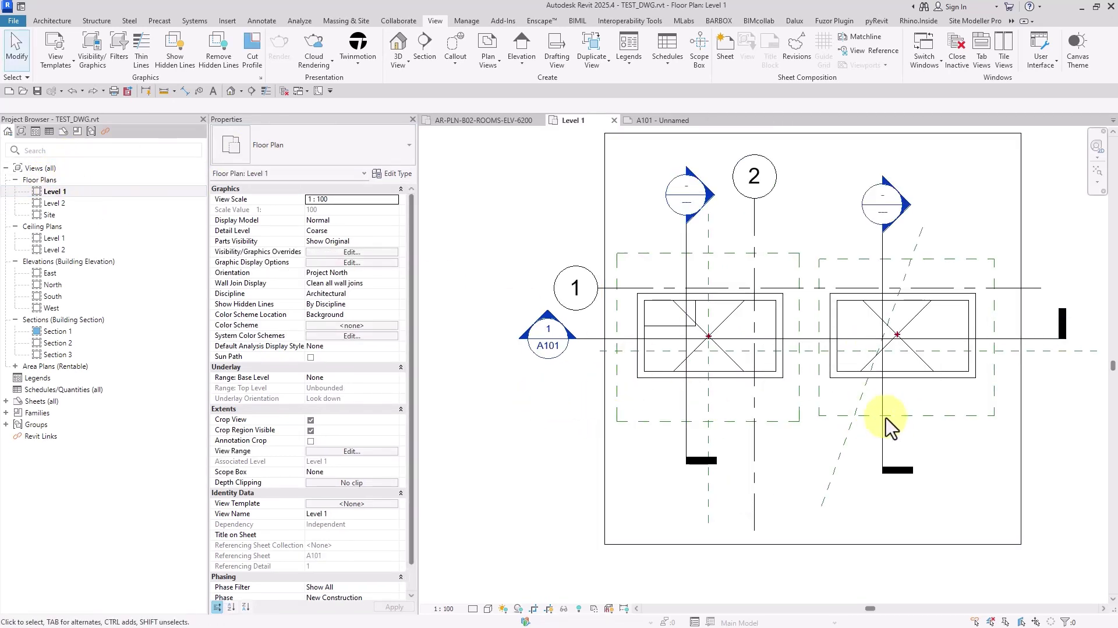
Step: Draw a callout of the Detail View type around the rectangular room crossed by the slanted reference plane on Level 1
left_click(457, 52)
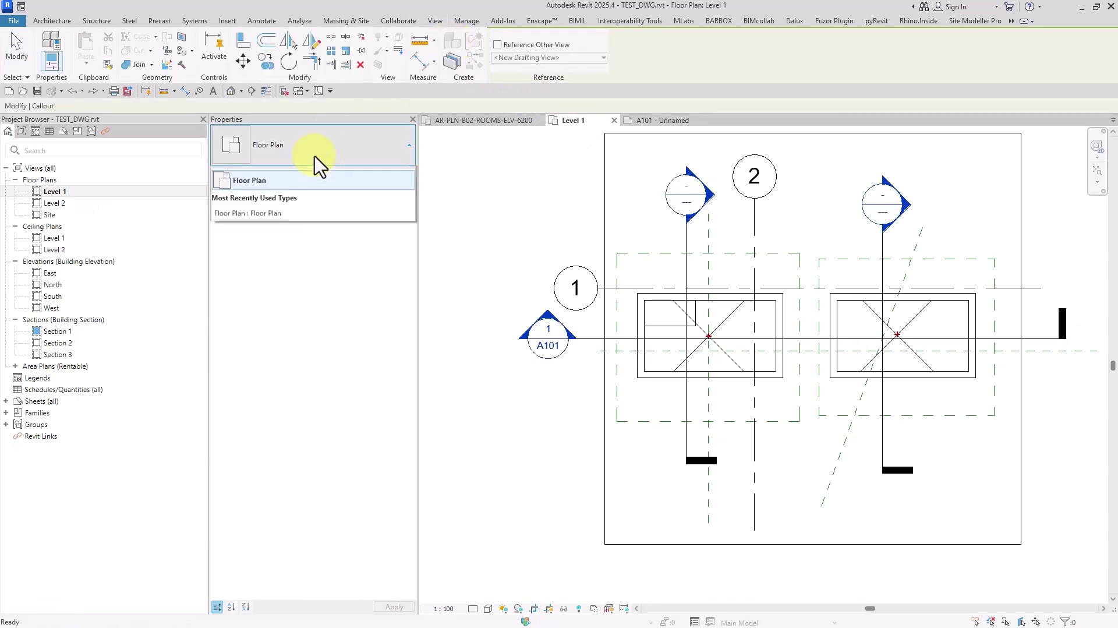
left_click(315, 148)
left_click(240, 212)
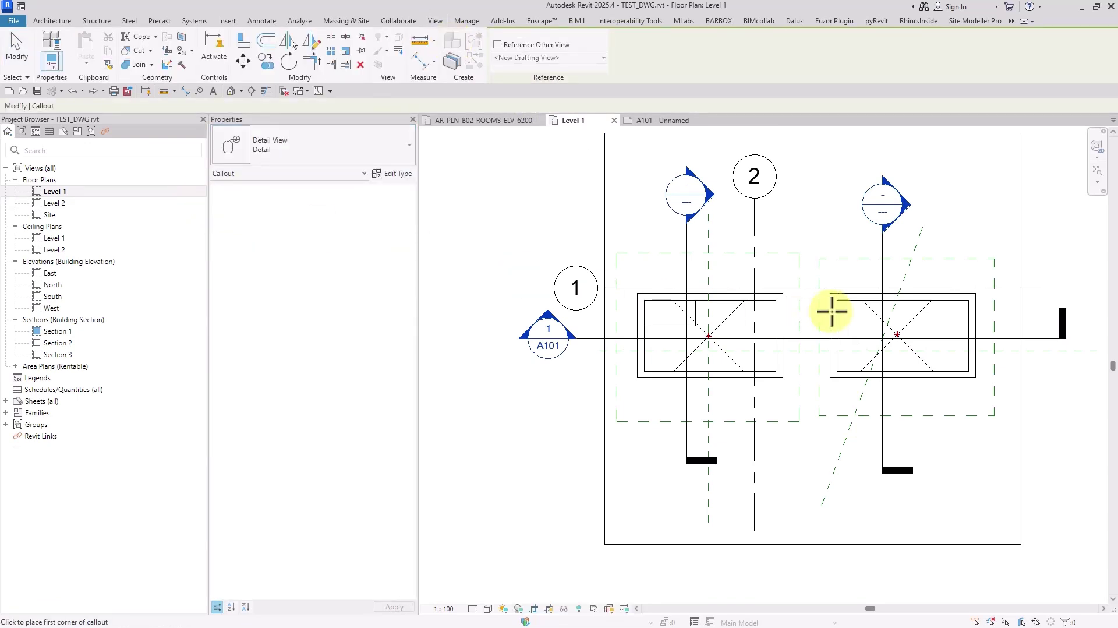
left_click(827, 286)
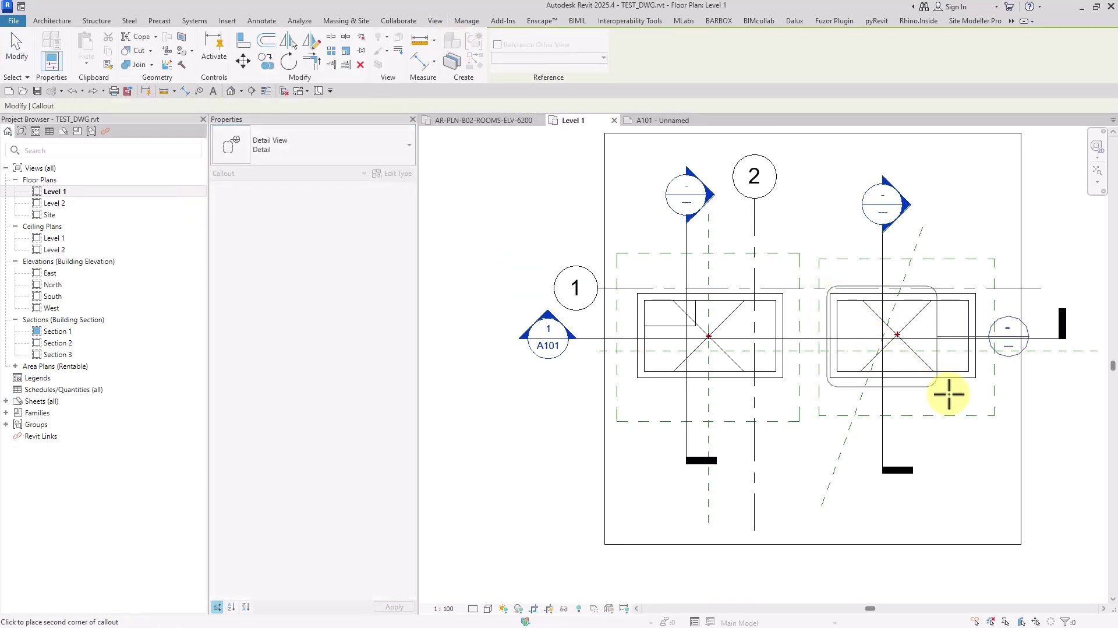
left_click(987, 391)
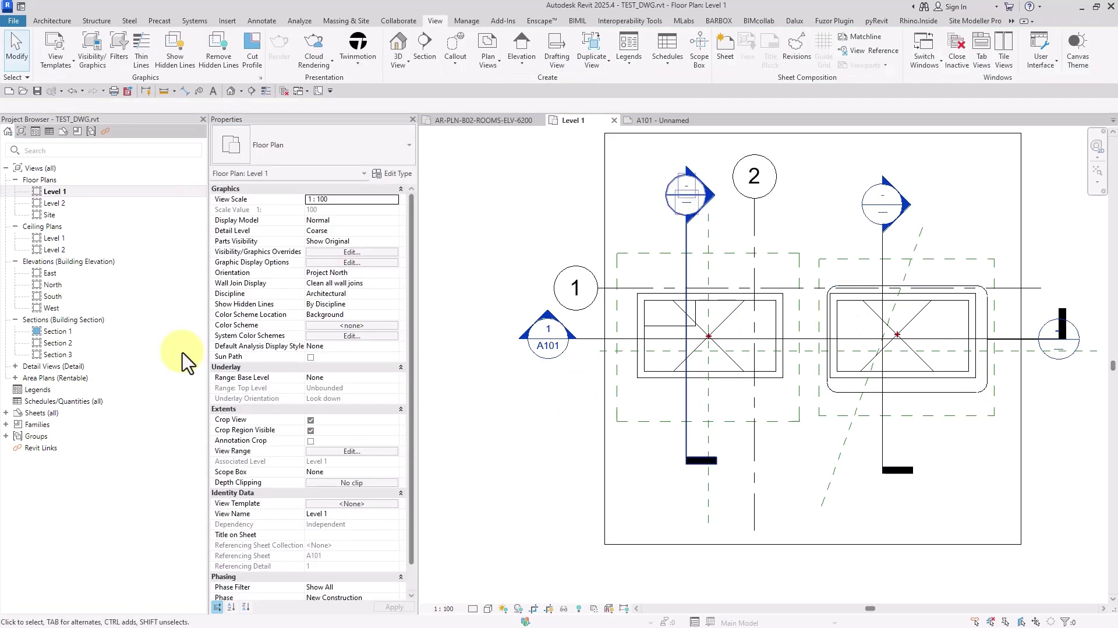
Step: Draw a second Detail callout around the room at grid 2 and move both callout heads below their boundaries
left_click(455, 56)
left_click(635, 288)
left_click(792, 390)
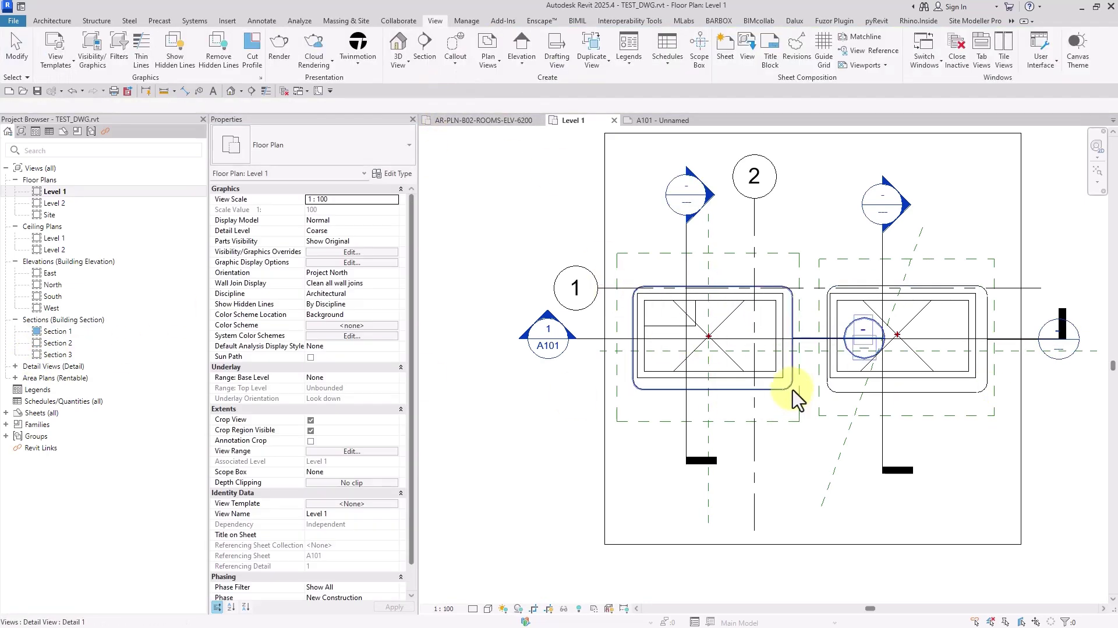
left_click_drag(834, 340, 637, 474)
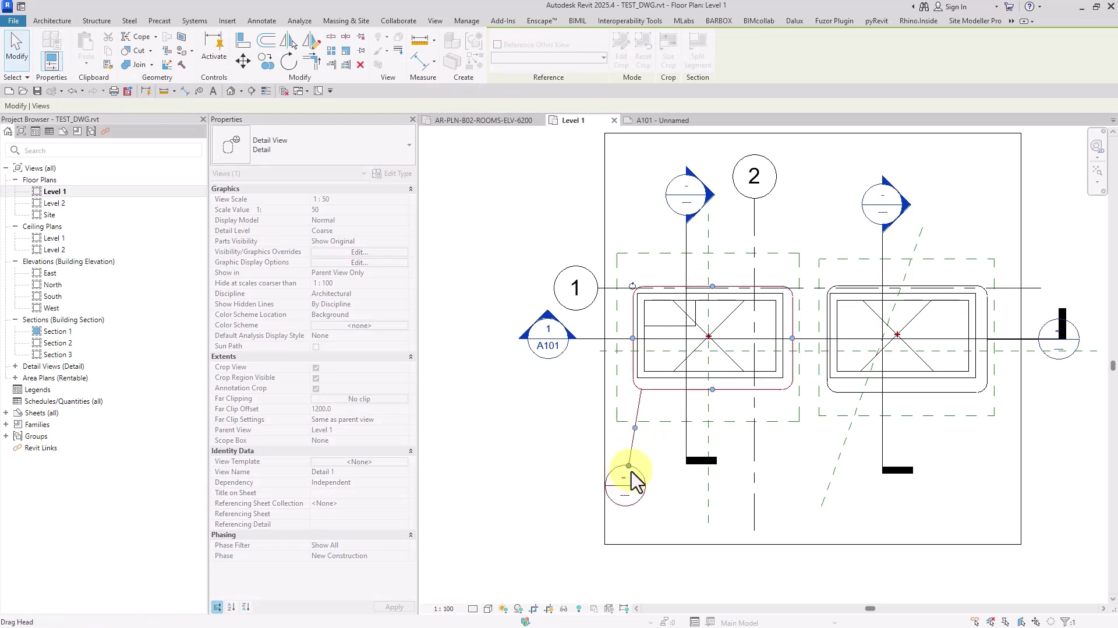
left_click_drag(1043, 341, 1047, 445)
Step: Open the Detail 0 view, place it on sheet A101, and return to the Level 1 floor plan
double_click(1046, 434)
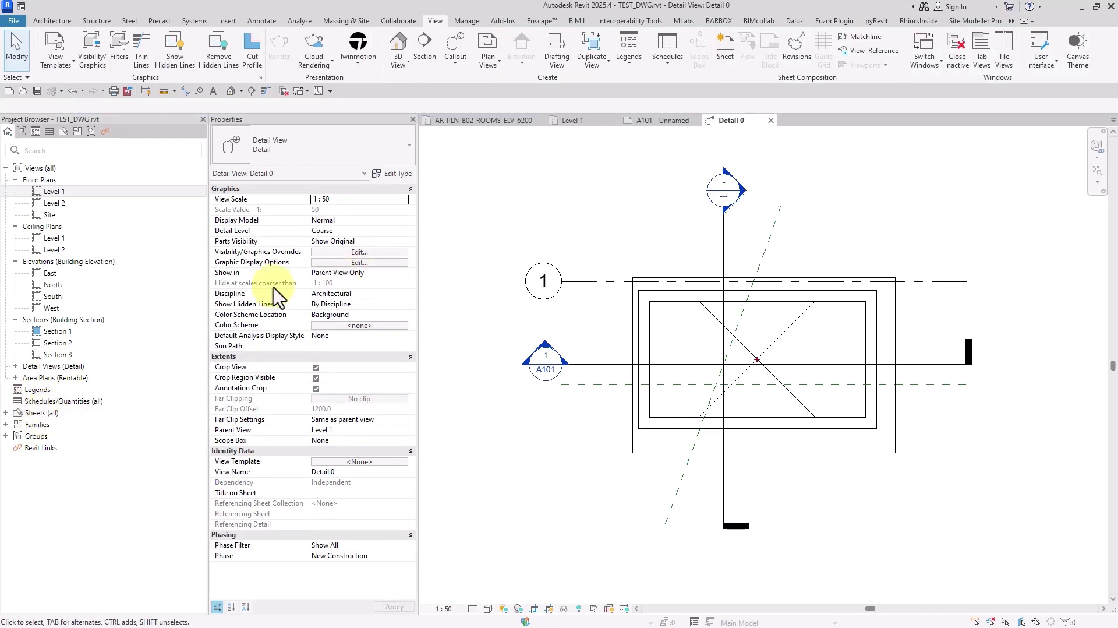
left_click(16, 366)
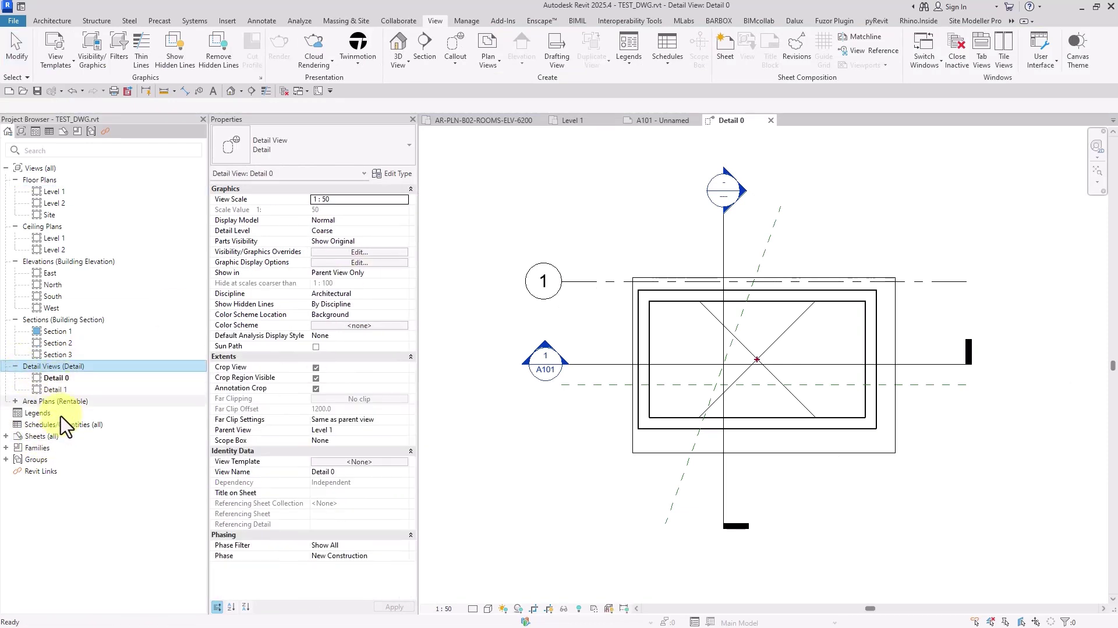
double_click(45, 436)
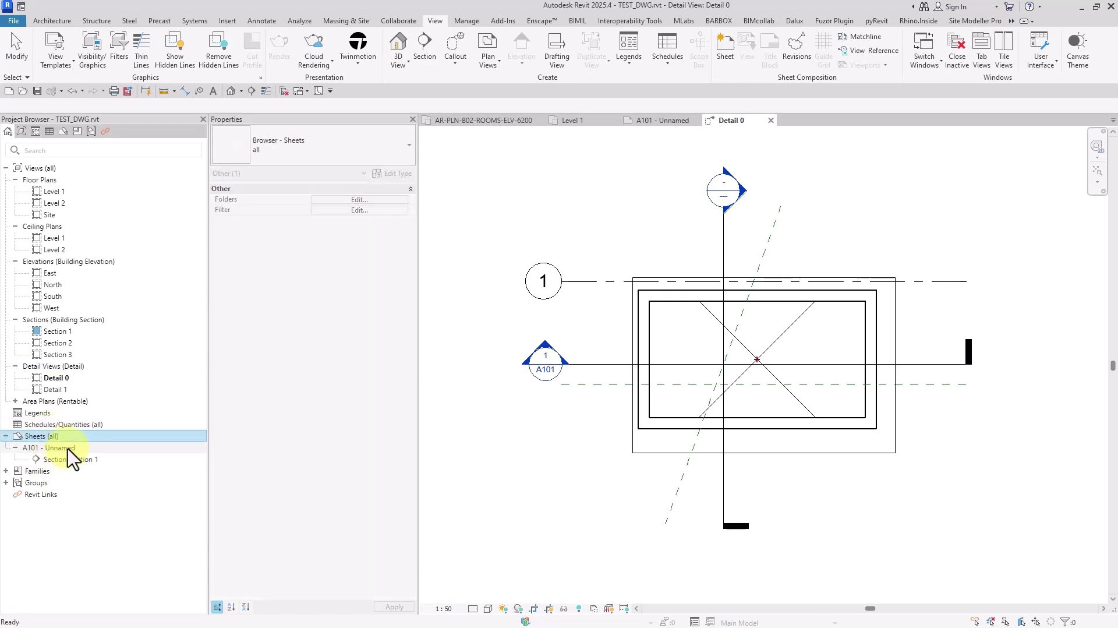
double_click(62, 449)
left_click_drag(55, 378, 870, 312)
double_click(42, 191)
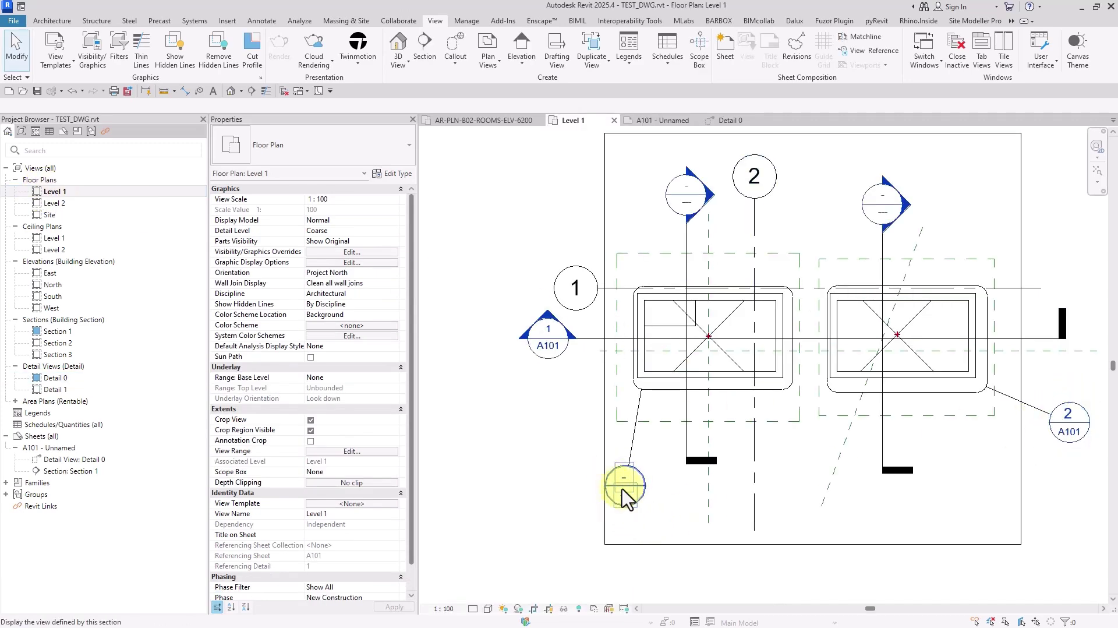
Step: Review the Hide unreferenced view tags option in the General settings of the DWG export setup, and save the export set
scroll(606, 407, "down", 2)
left_click(286, 92)
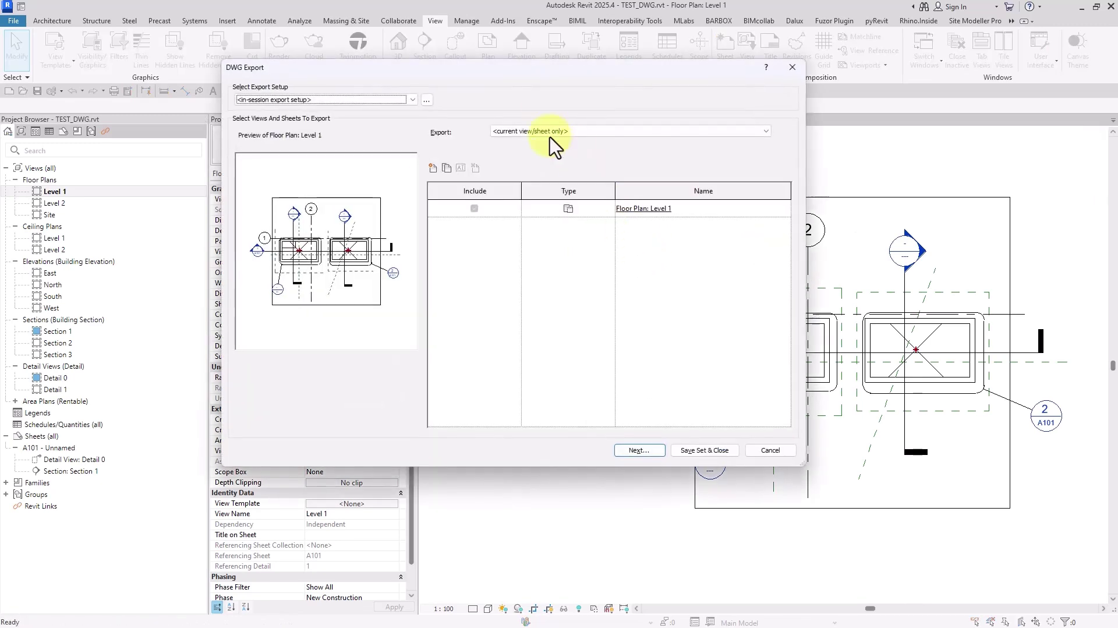
left_click(427, 99)
left_click(536, 88)
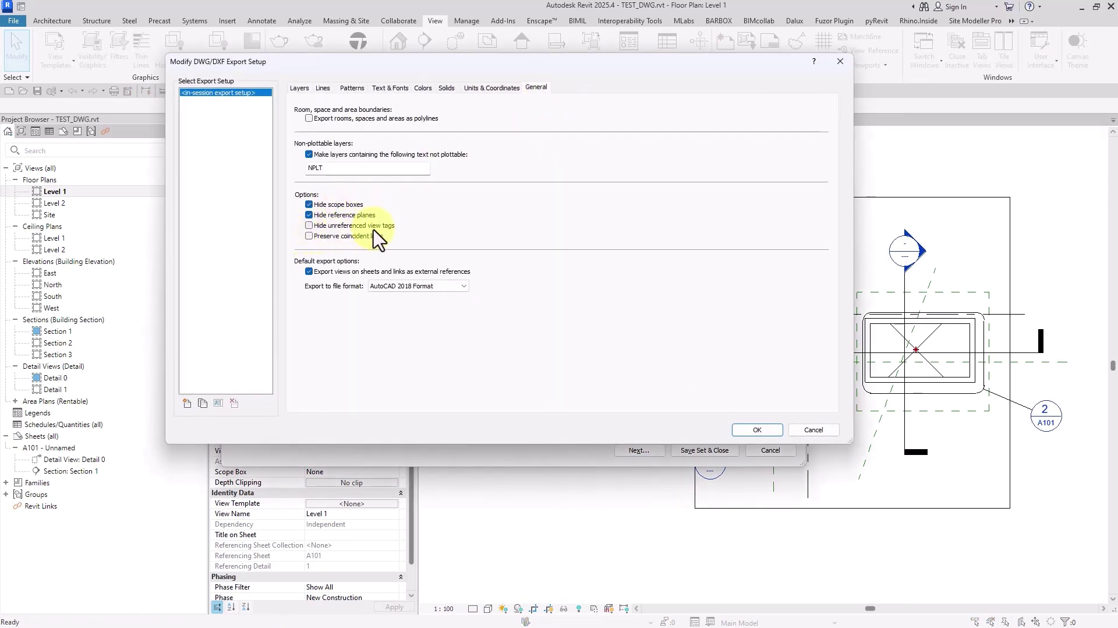
left_click(757, 429)
left_click(713, 451)
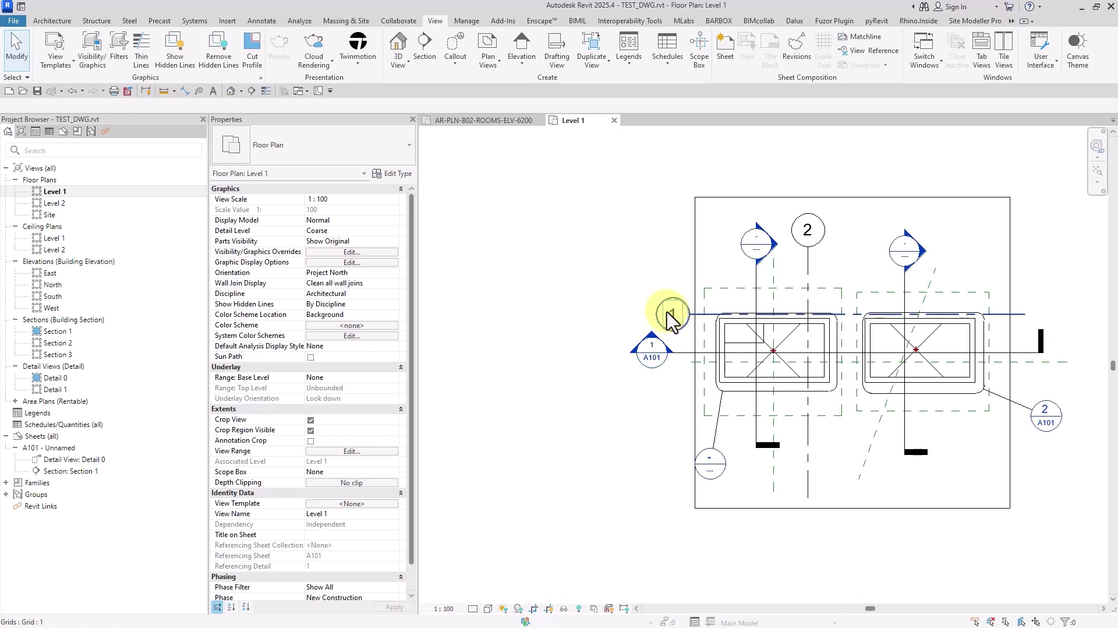
Step: Examine which section and callout tags on the Level 1 plan reference a sheet and which are unreferenced
middle_click_drag(779, 349, 716, 332)
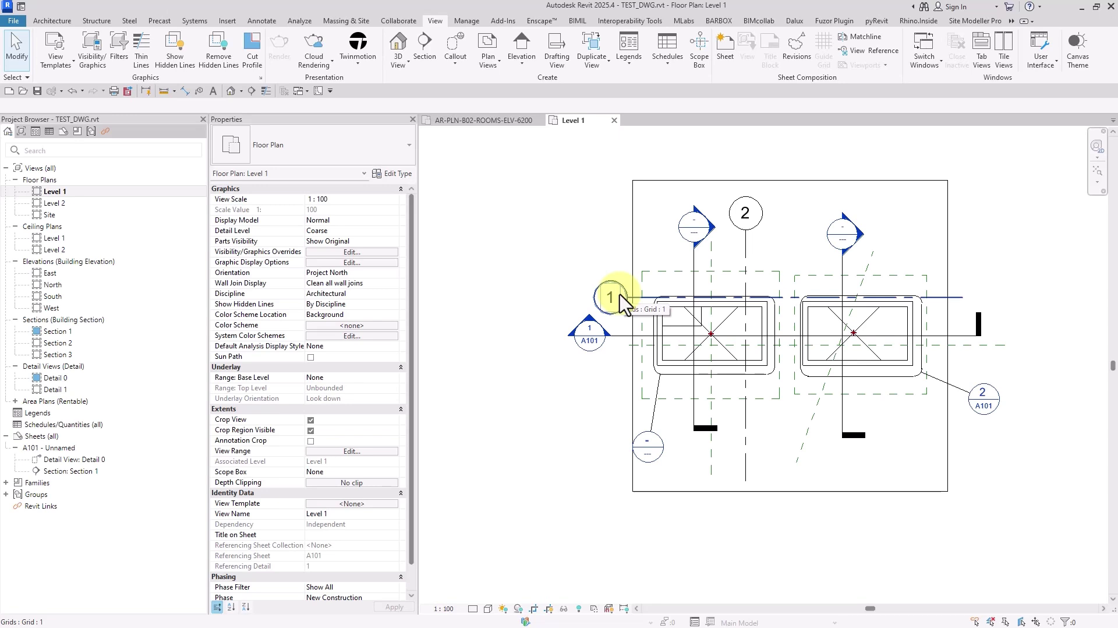
middle_click_drag(589, 299, 639, 307)
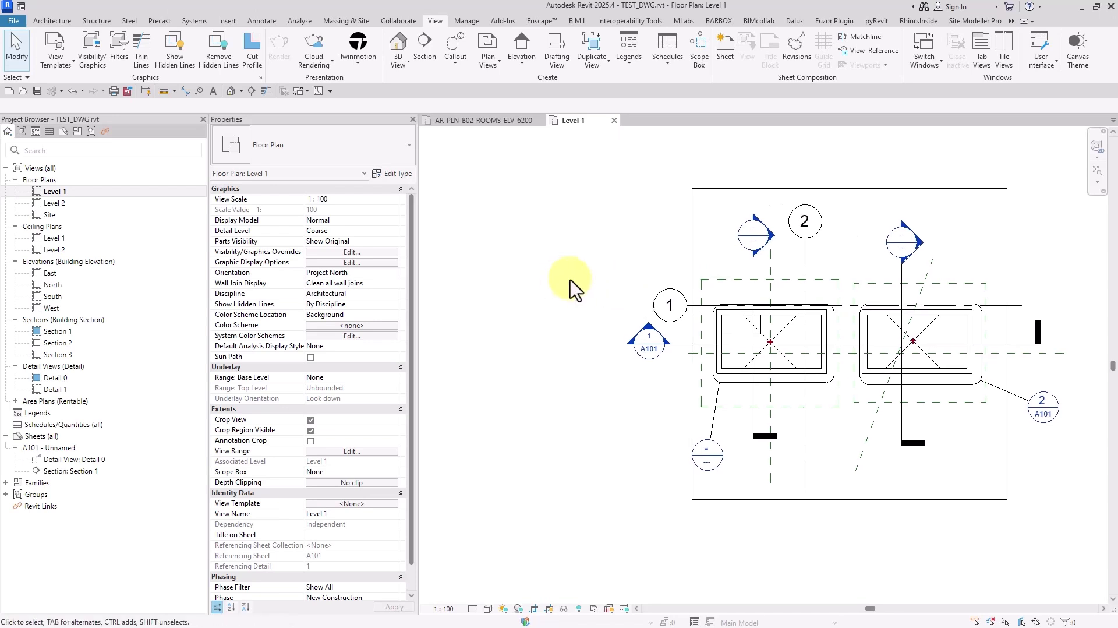
scroll(611, 267, "up", 2)
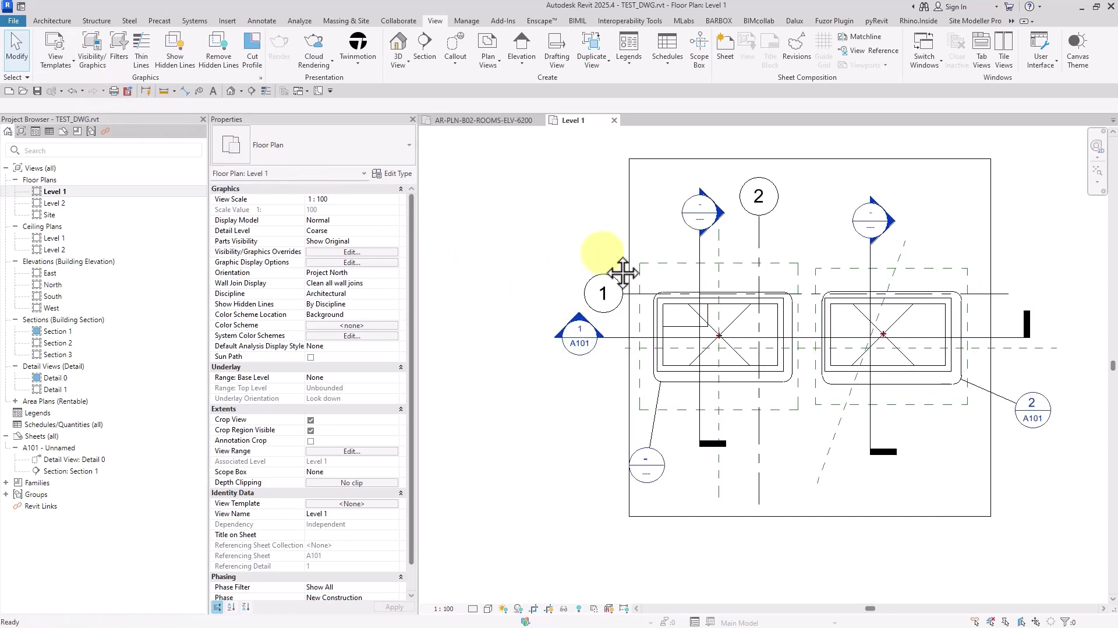
scroll(588, 350, "up", 1)
scroll(589, 349, "up", 1)
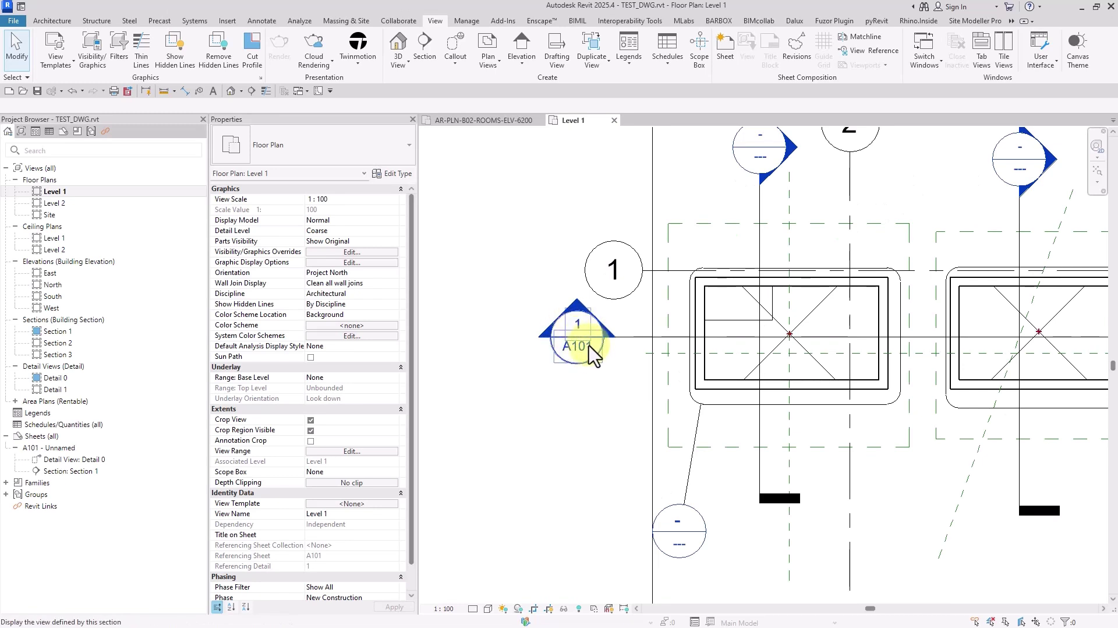
scroll(559, 346, "down", 1)
scroll(560, 346, "down", 1)
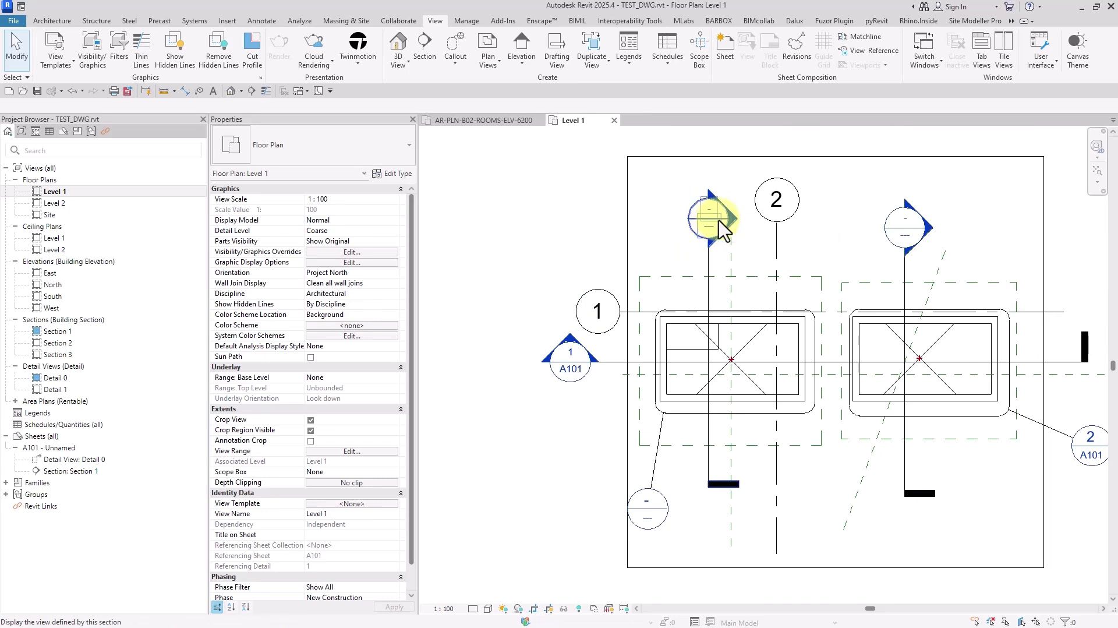
scroll(722, 221, "down", 2)
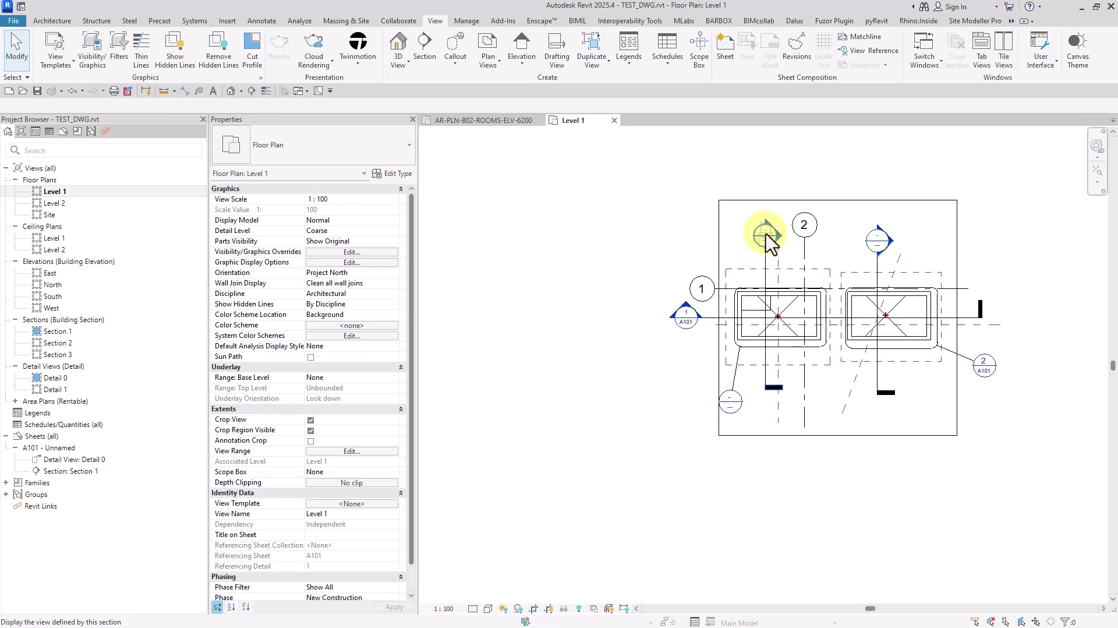
scroll(767, 235, "up", 2)
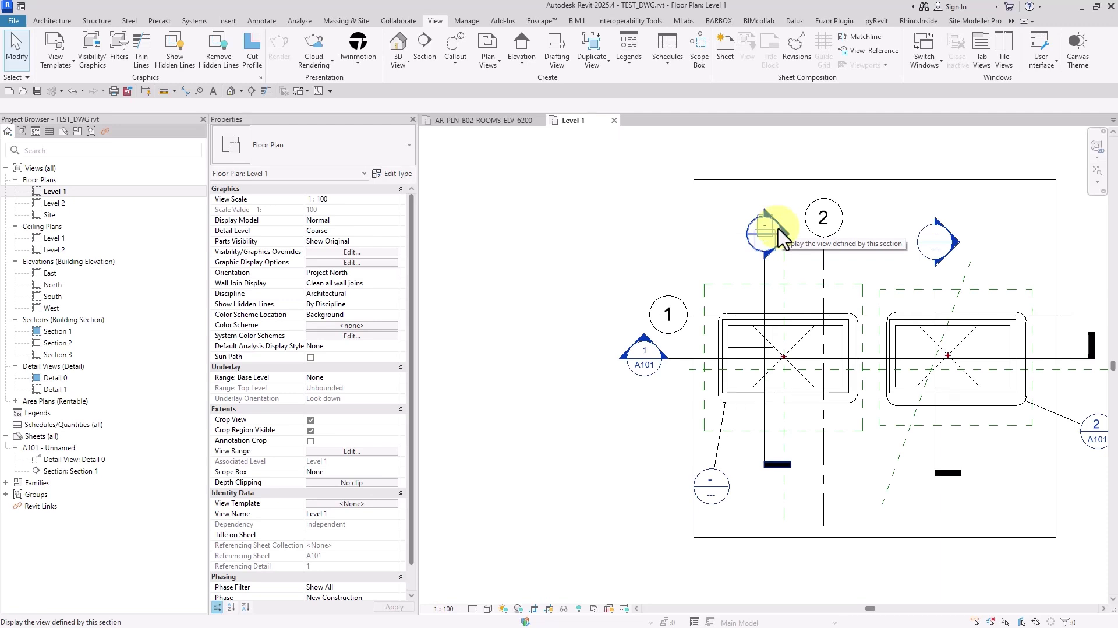
middle_click_drag(680, 287, 627, 270)
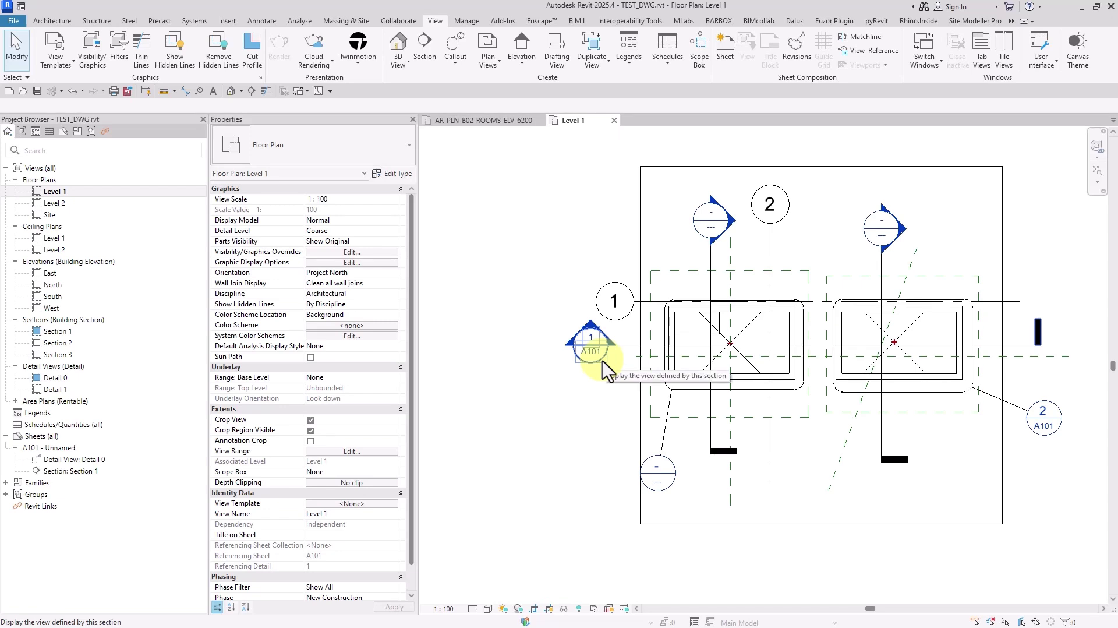
middle_click_drag(609, 381, 685, 392)
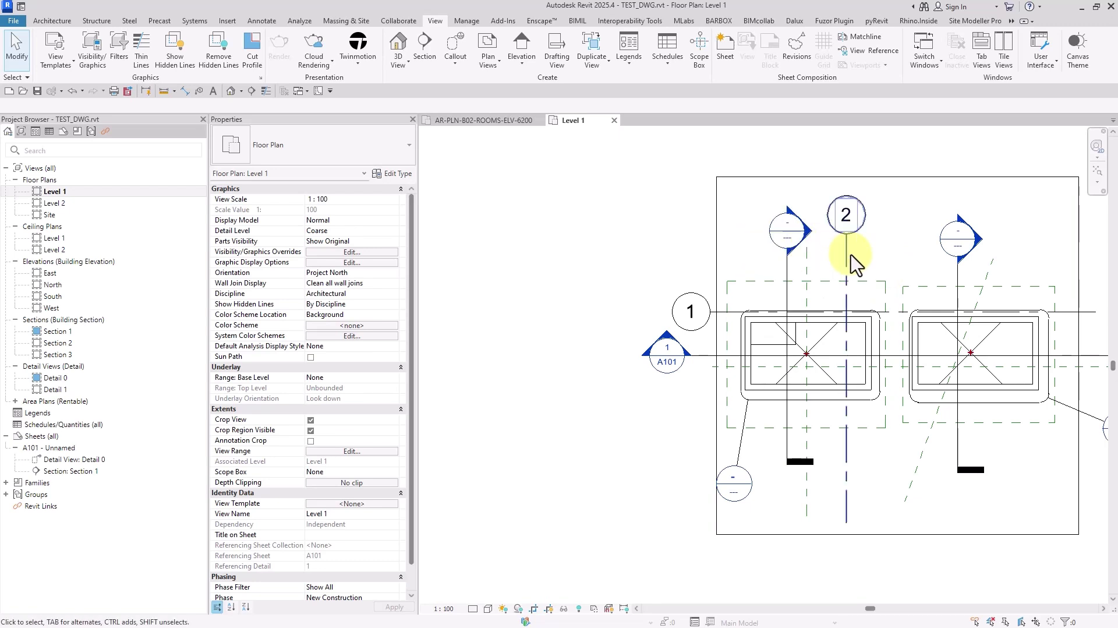
Step: Export the Level 1 plan to folder 03 as 03-5.dwg with Hide unreferenced view tags turned on
middle_click_drag(1059, 449, 979, 414)
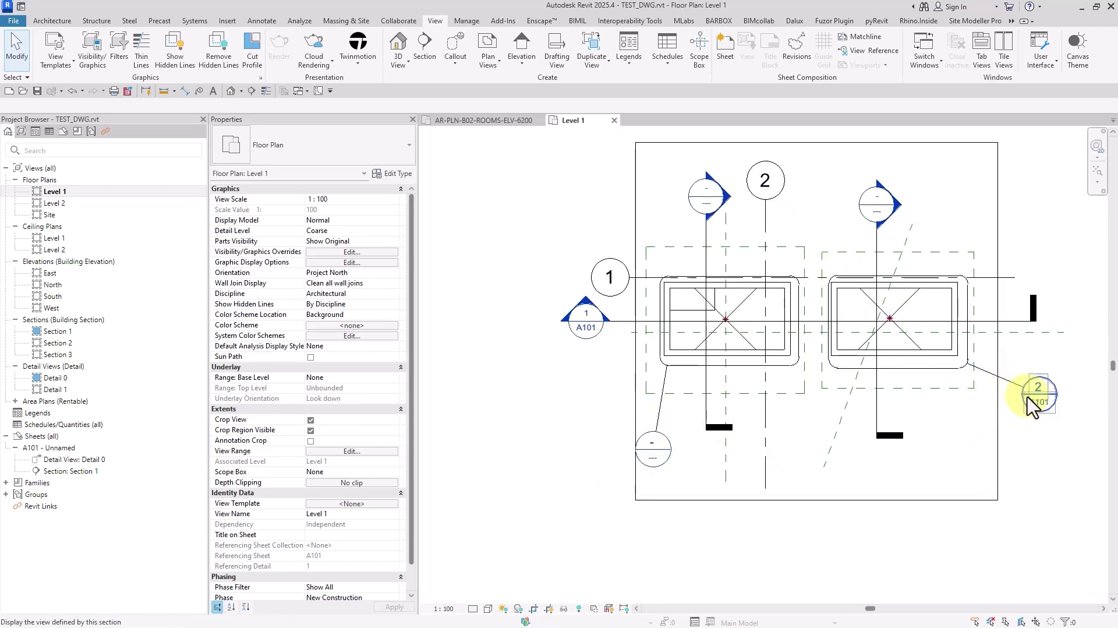
scroll(1031, 401, "down", 1)
key("ctrl+e")
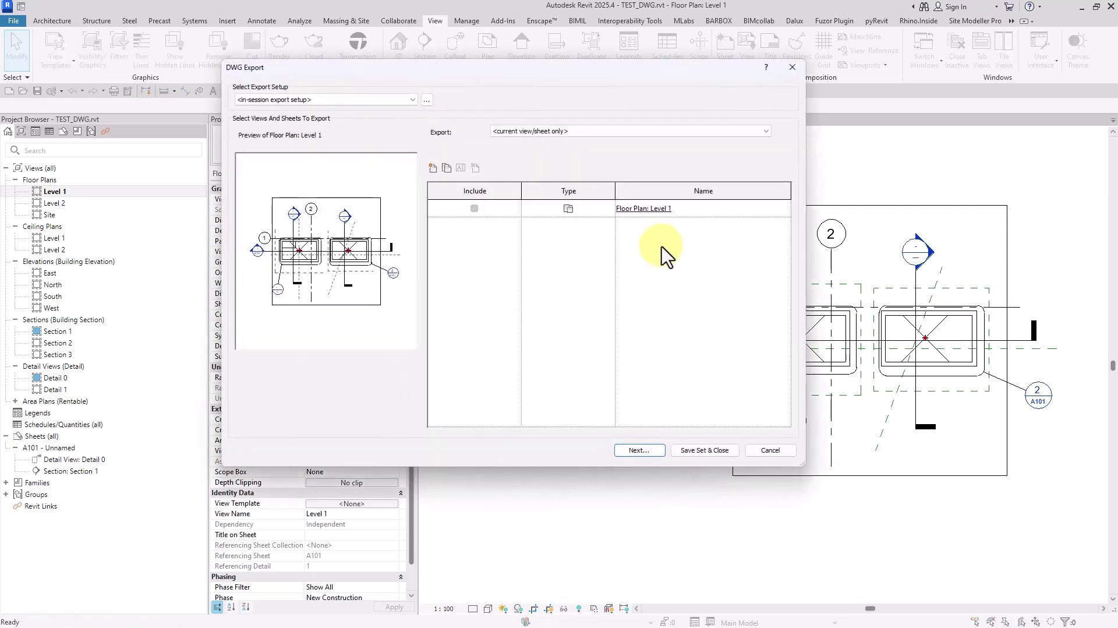
left_click(426, 100)
left_click(534, 89)
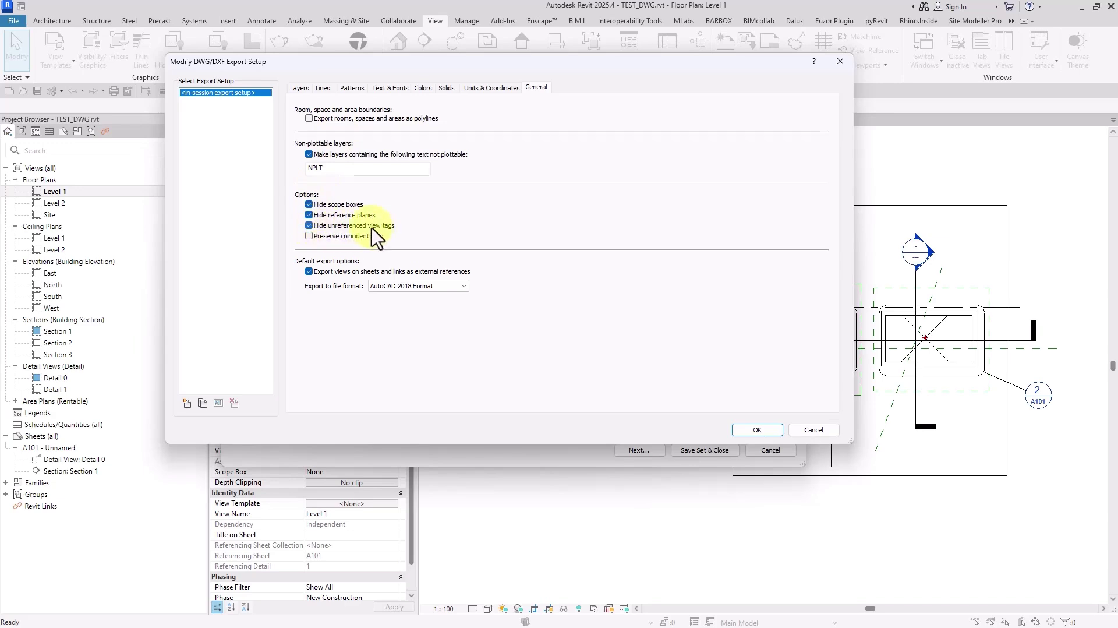
left_click(757, 430)
left_click(641, 452)
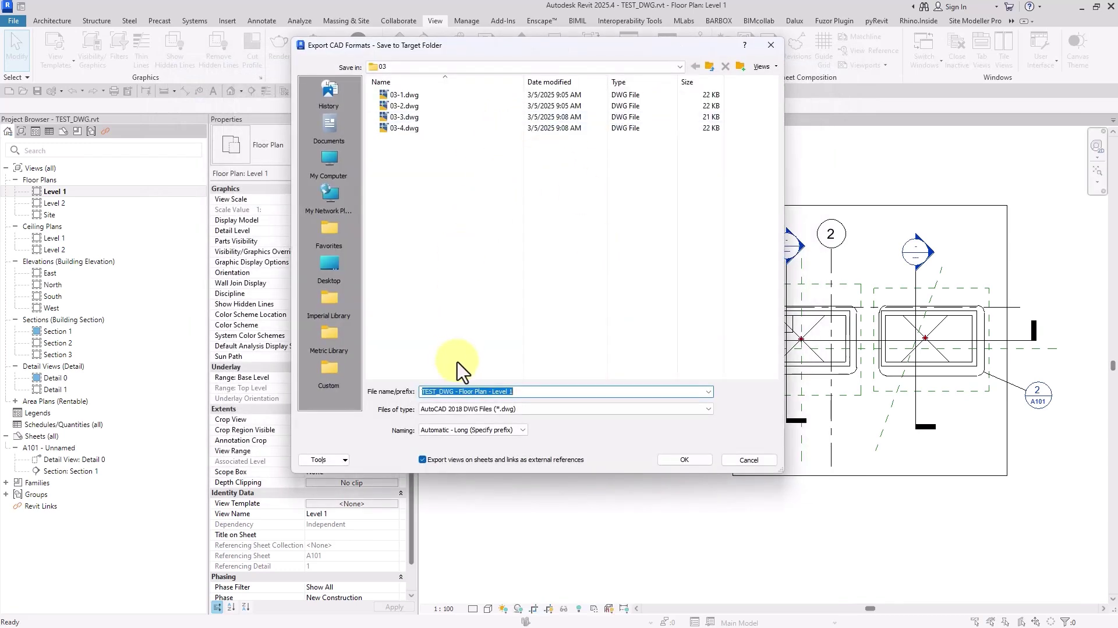
left_click(408, 128)
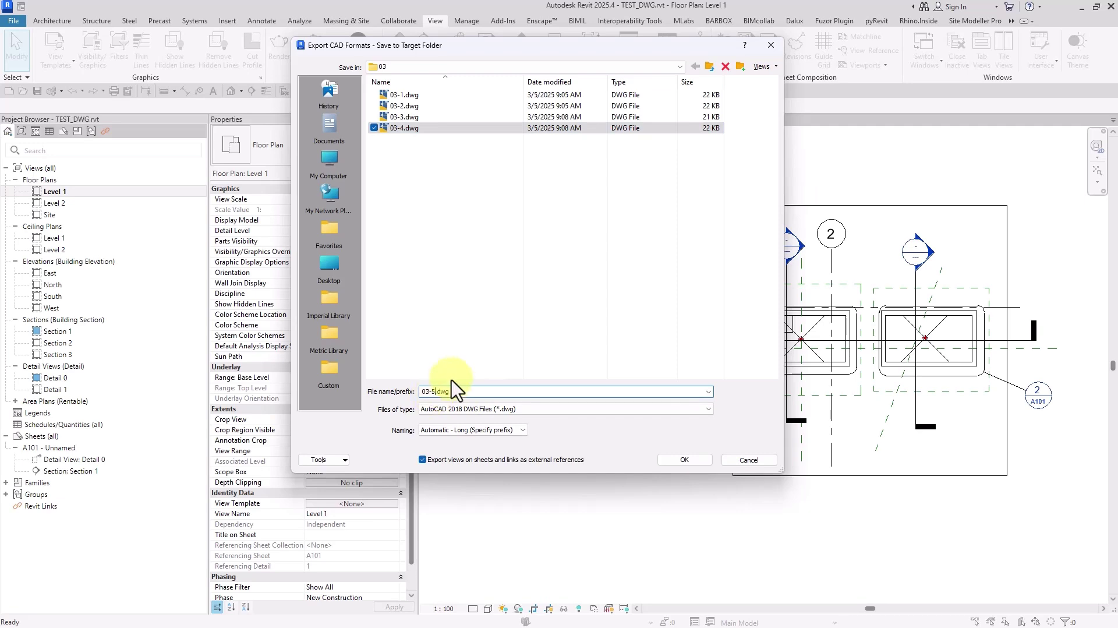
left_click(686, 461)
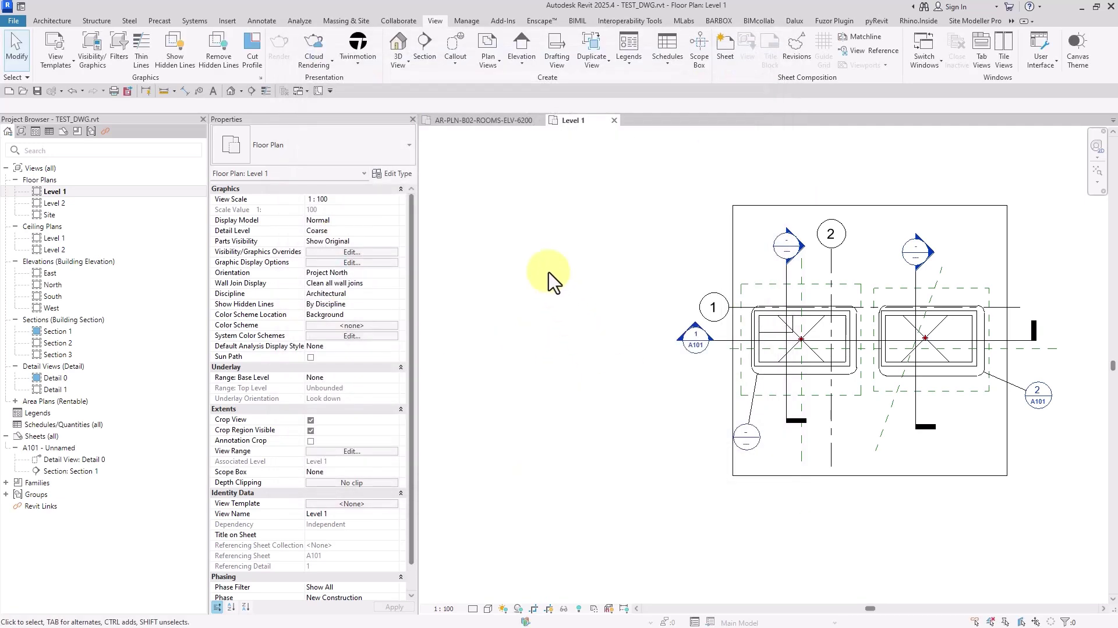
Step: Export the Level 1 plan again as 03-6.dwg with Hide unreferenced view tags turned off in the General export settings
key("w")
left_click(427, 100)
left_click(536, 88)
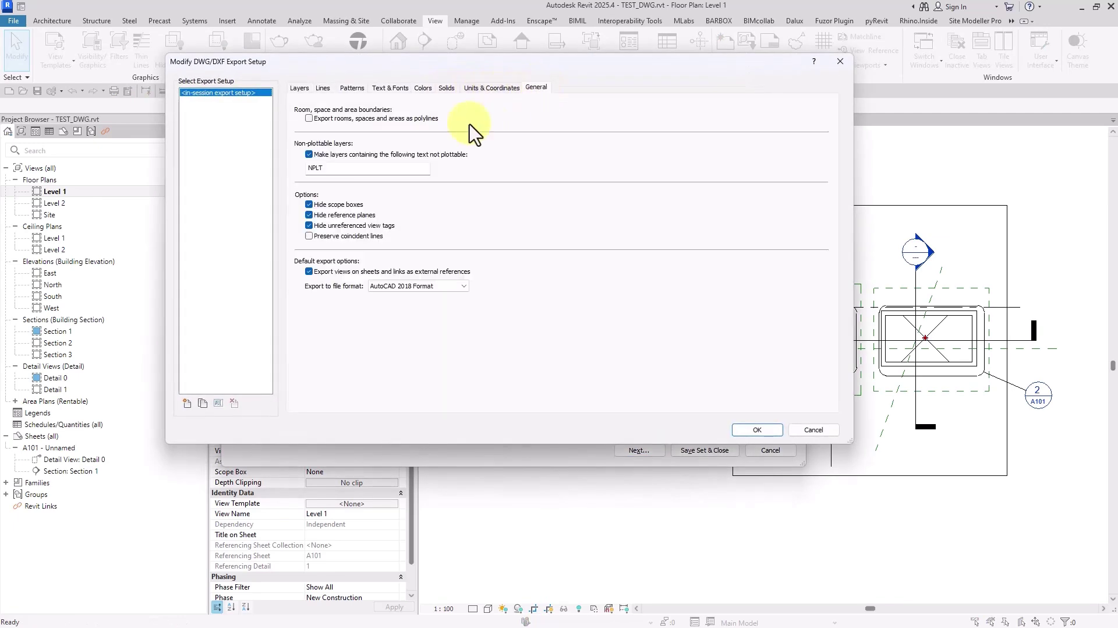
left_click(736, 429)
left_click(643, 449)
left_click(402, 128)
left_click(402, 138)
left_click(439, 391)
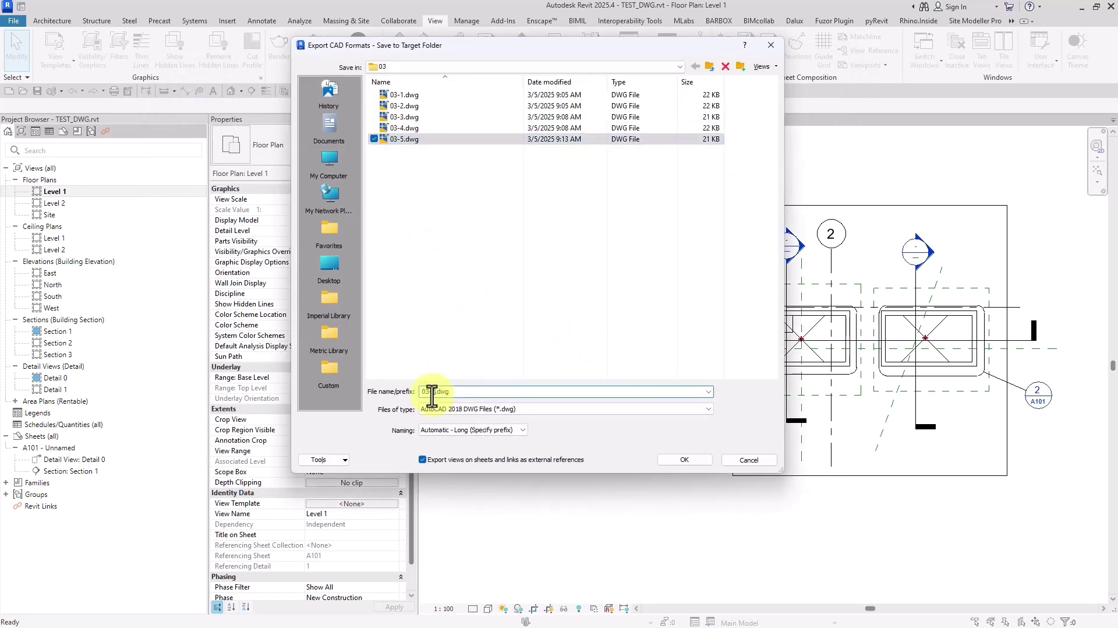
key("Return")
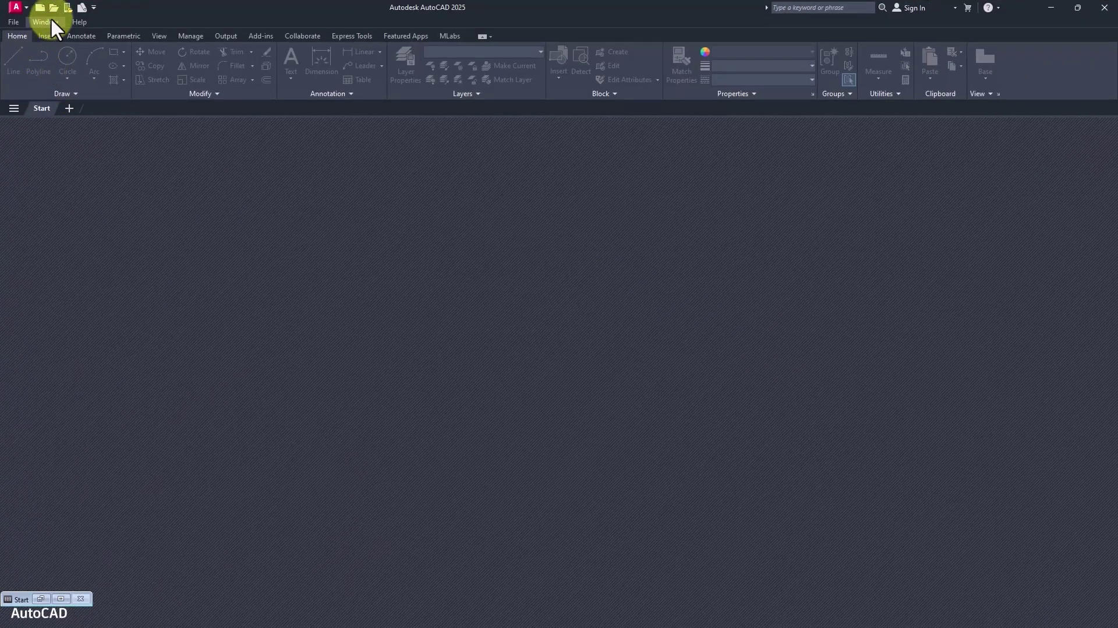
Step: Switch to AutoCAD, open 03-5.dwg and 03-6.dwg together from folder 03, and tile the two drawings vertically
left_click(51, 7)
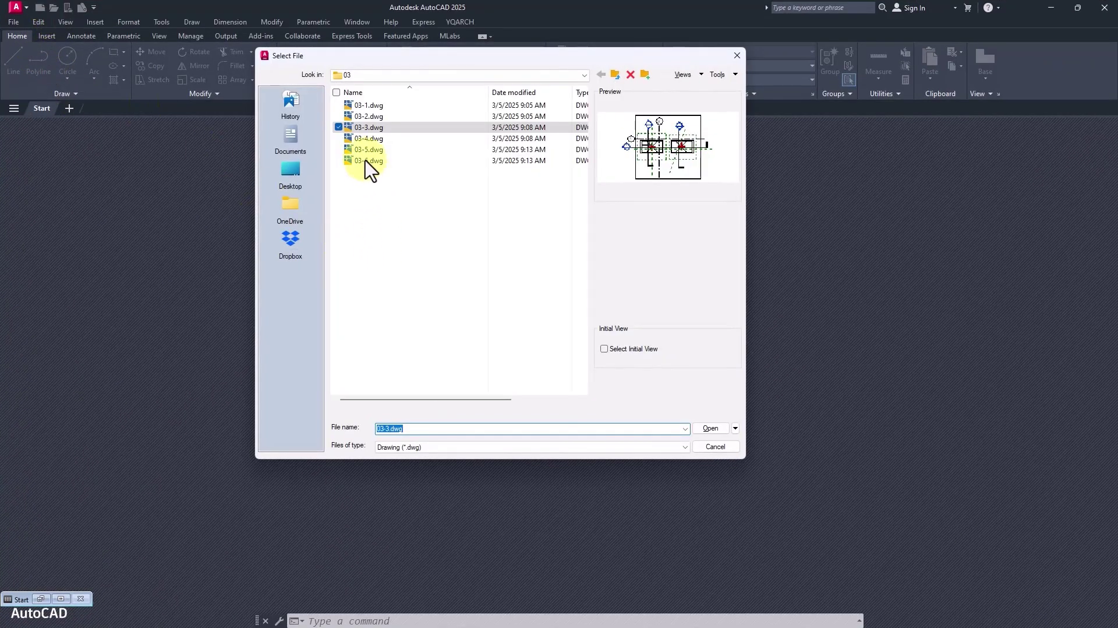
left_click(366, 151)
left_click(367, 161, "ctrl")
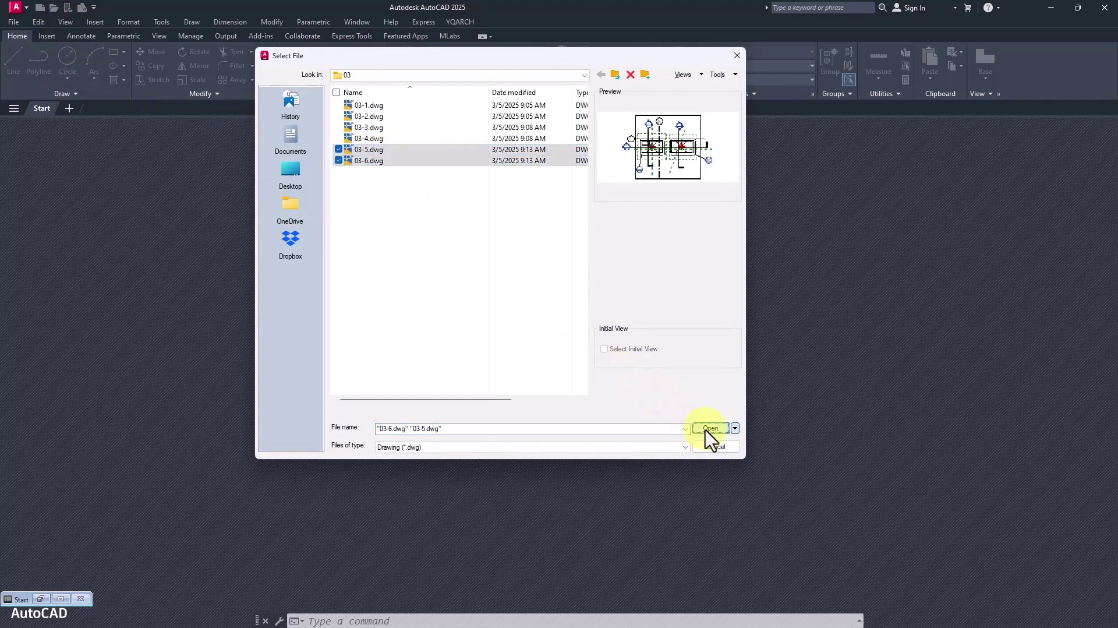
left_click(709, 429)
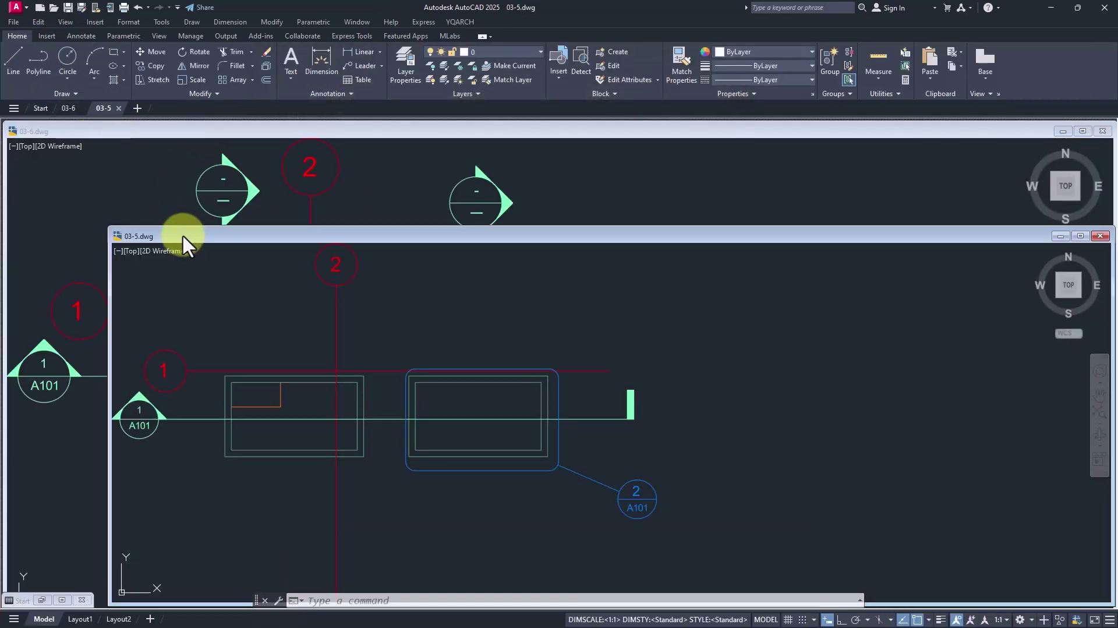
left_click_drag(164, 214, 163, 215)
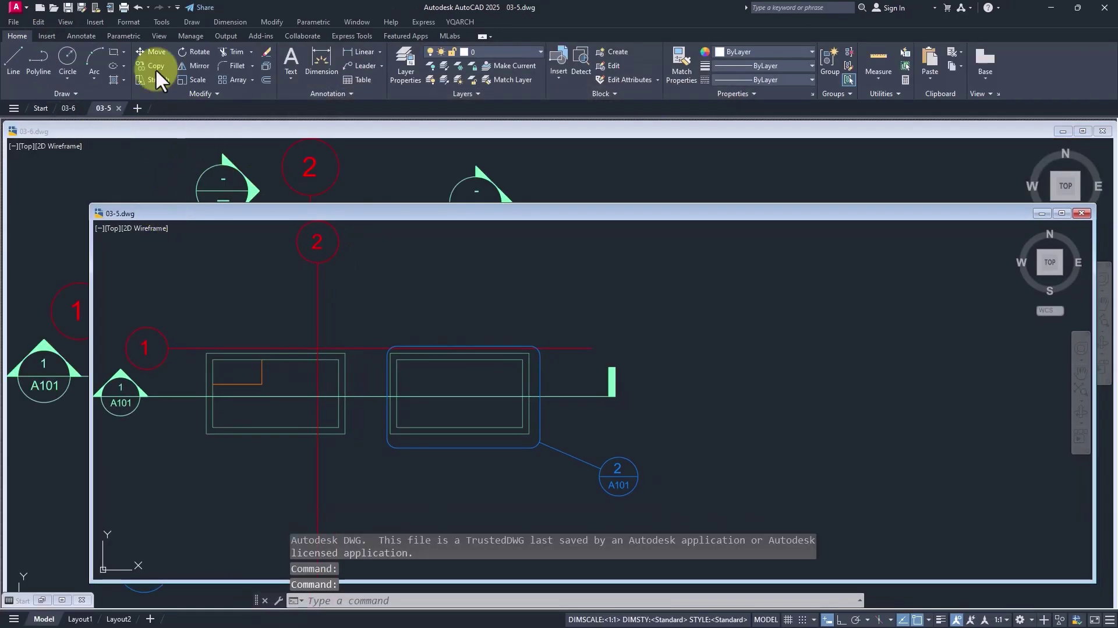
left_click(159, 36)
left_click(715, 68)
Step: Compare the section and callout tags in 03-5.dwg and 03-6.dwg with both plans fully in view
left_click(432, 237)
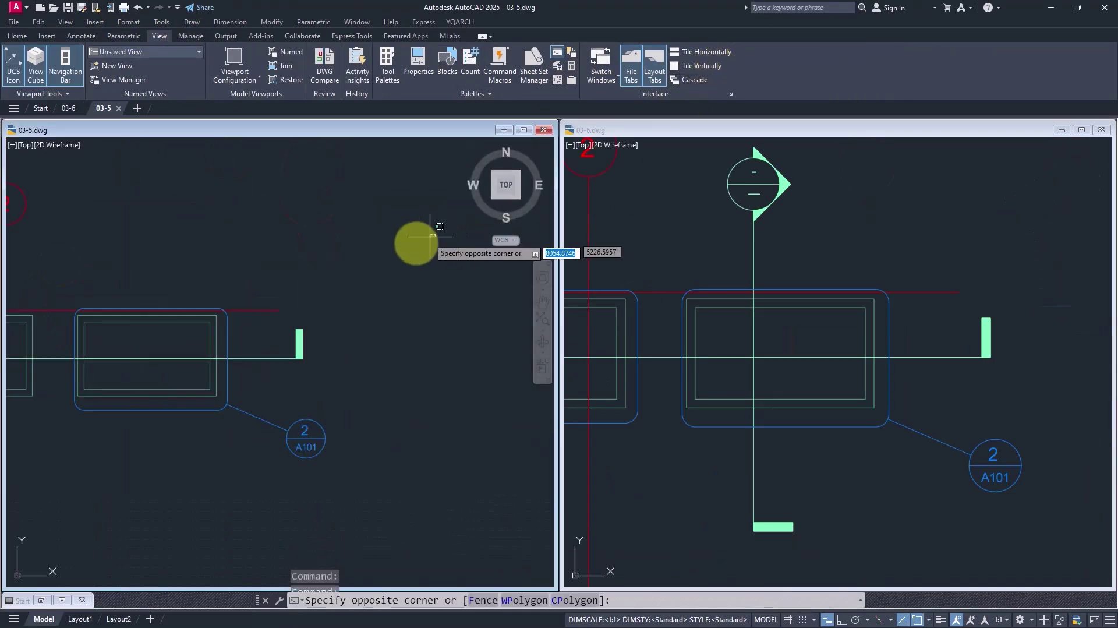
middle_click_drag(304, 265, 407, 254)
left_click(624, 305)
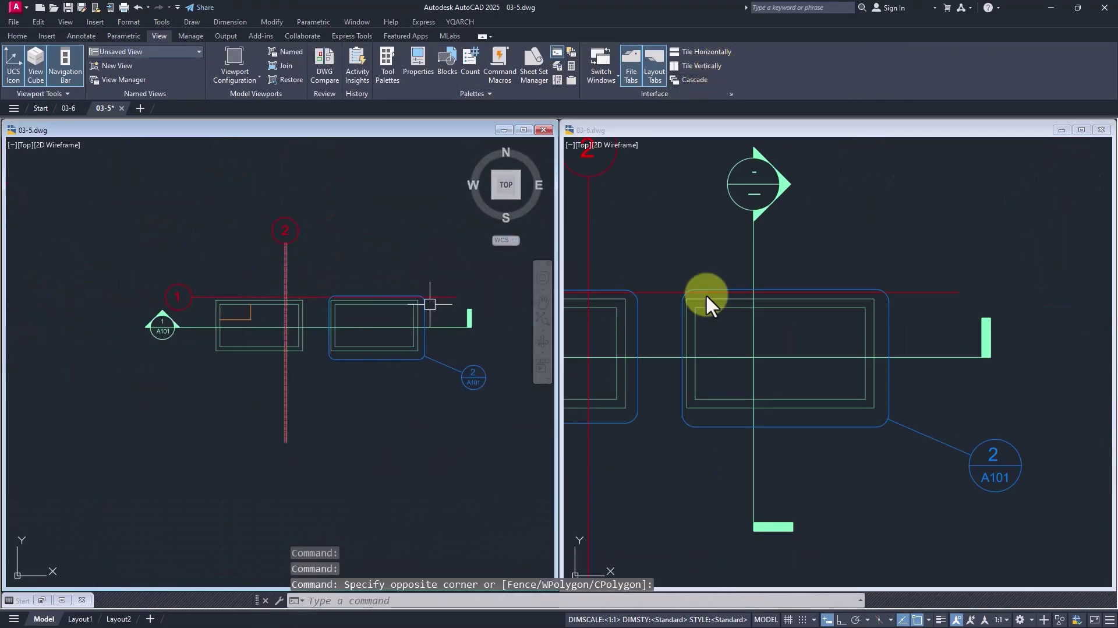
scroll(731, 274, "down", 4)
middle_click_drag(732, 275, 801, 272)
left_click(442, 393)
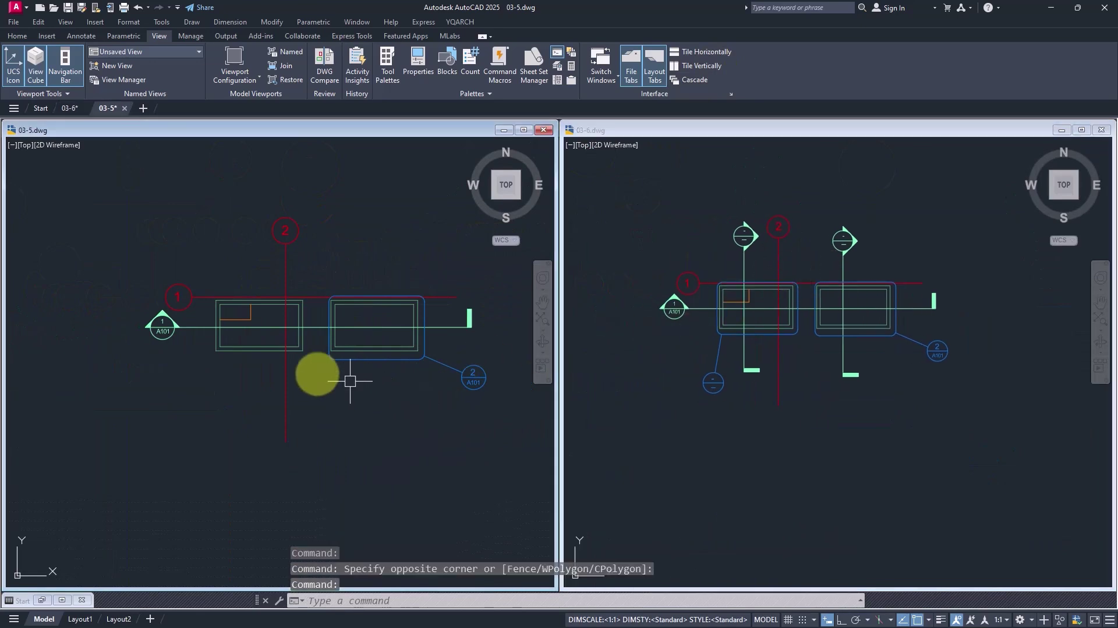
middle_click_drag(204, 252, 181, 252)
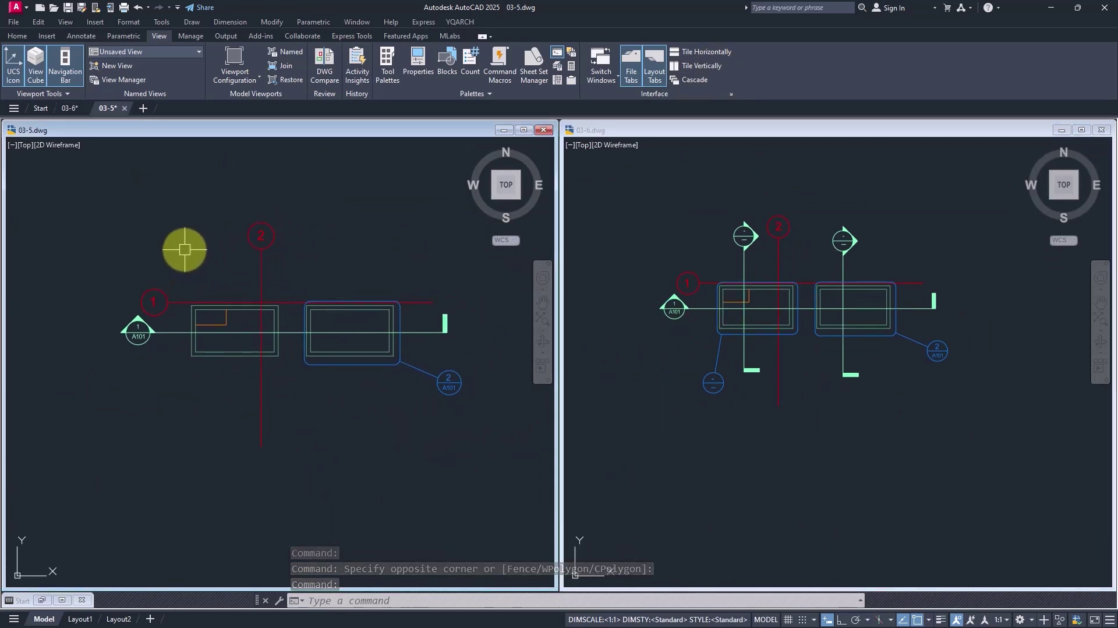
scroll(208, 259, "up", 2)
scroll(205, 253, "down", 2)
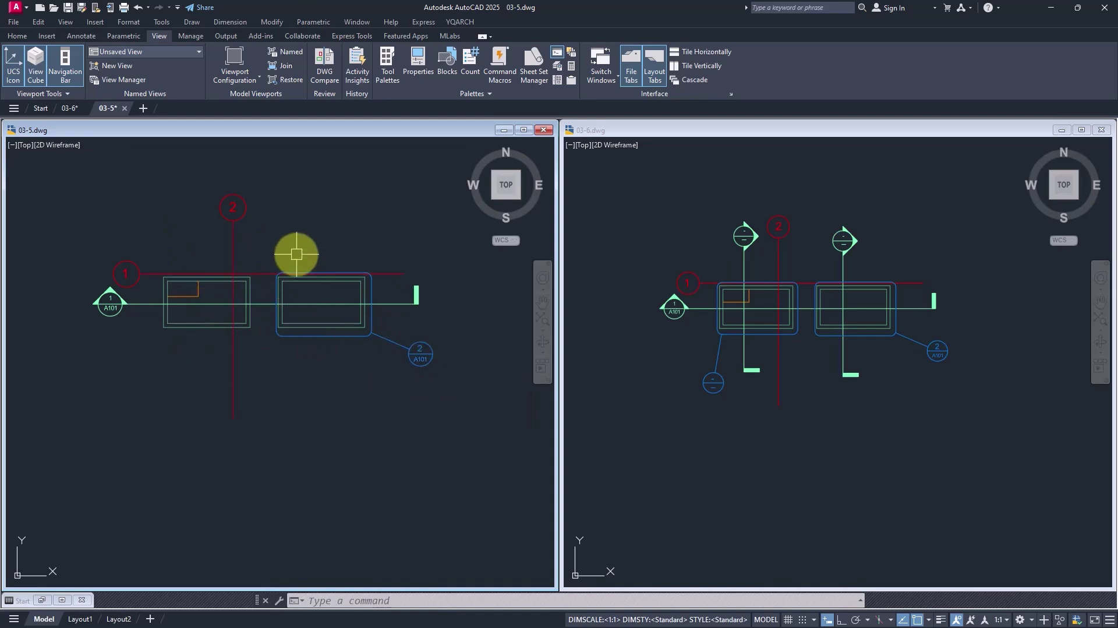
left_click(612, 190)
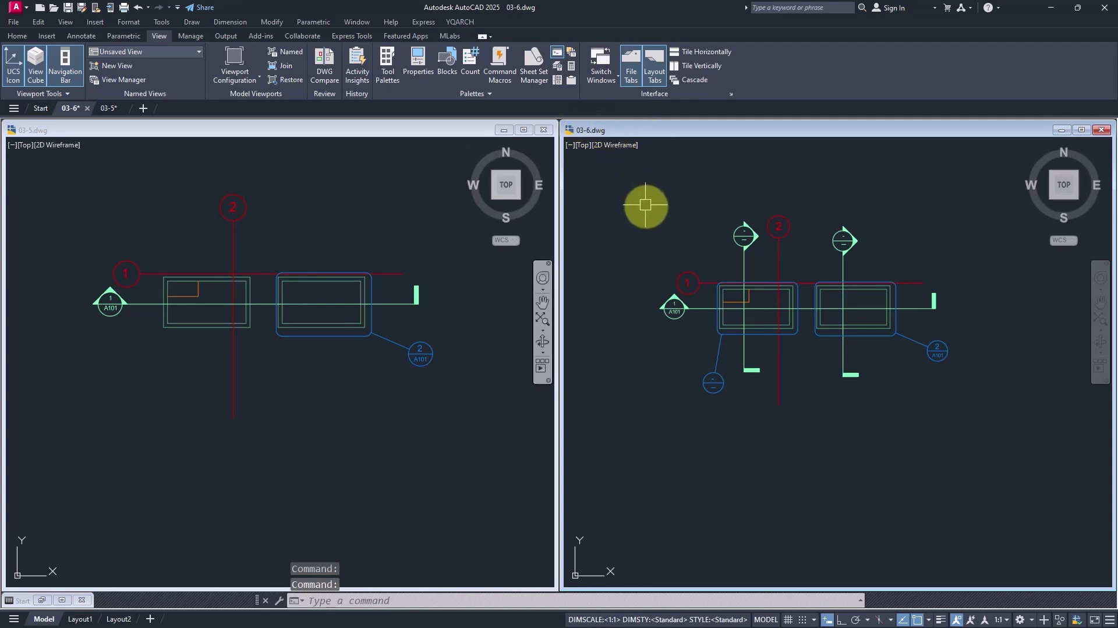
middle_click_drag(674, 223, 668, 209)
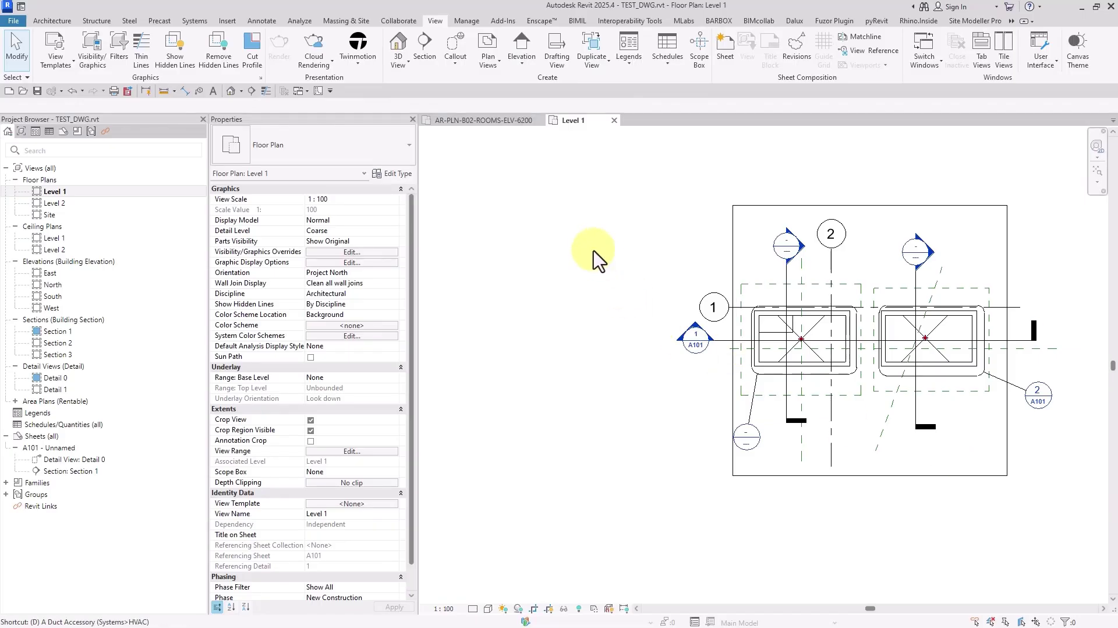
Step: Switch back to Revit, turn on Hide unreferenced view tags in the General DWG export settings, and save the export set
key("e")
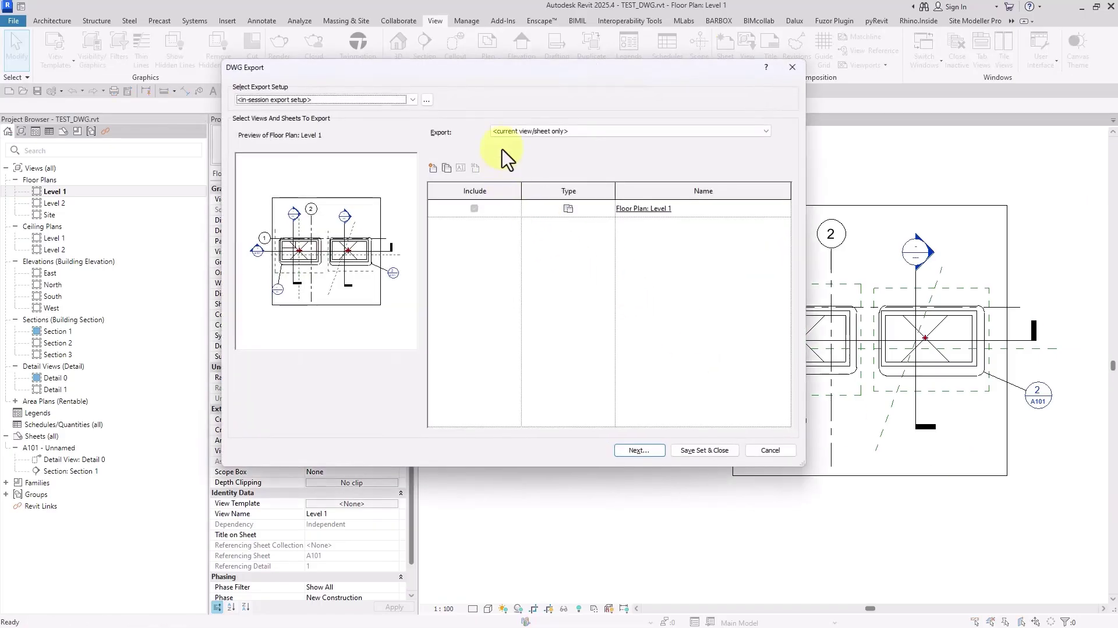
left_click(428, 99)
left_click(536, 89)
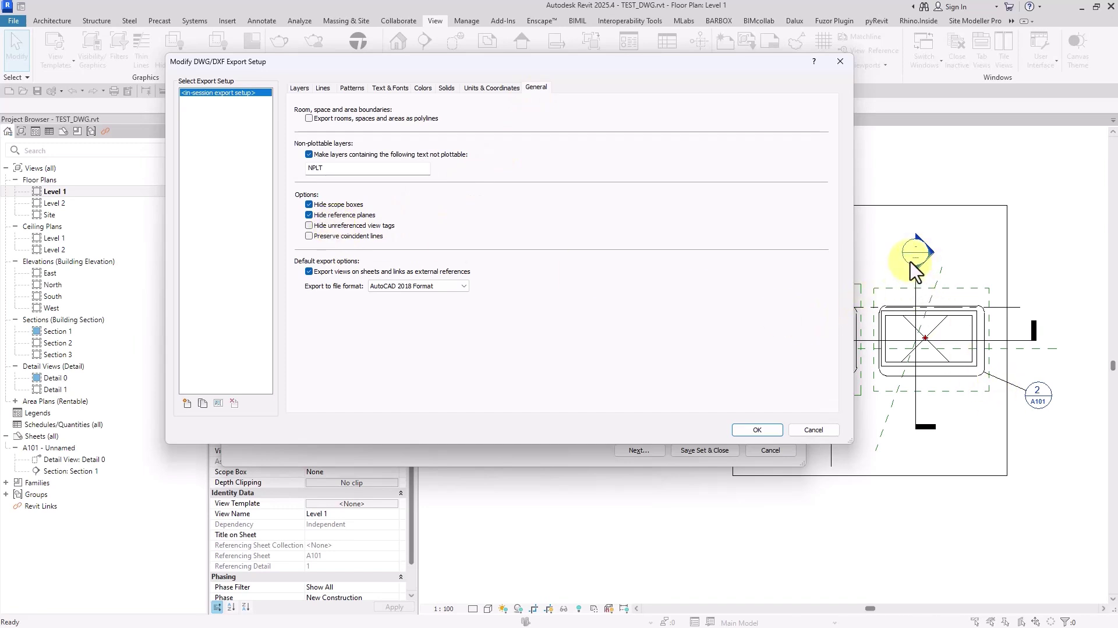
left_click(308, 226)
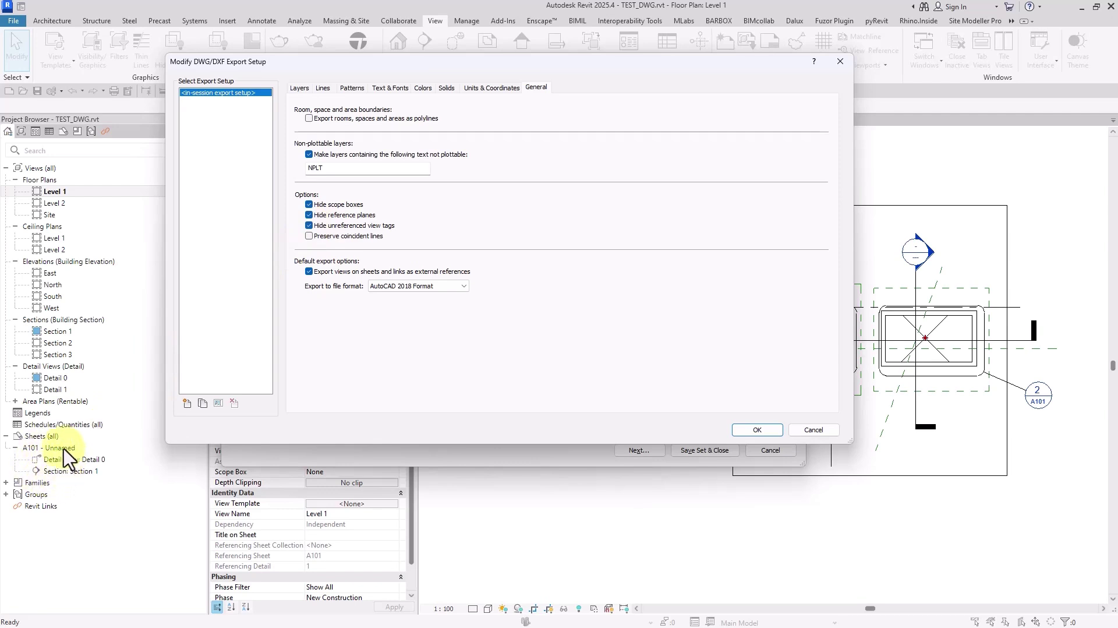
left_click(310, 227)
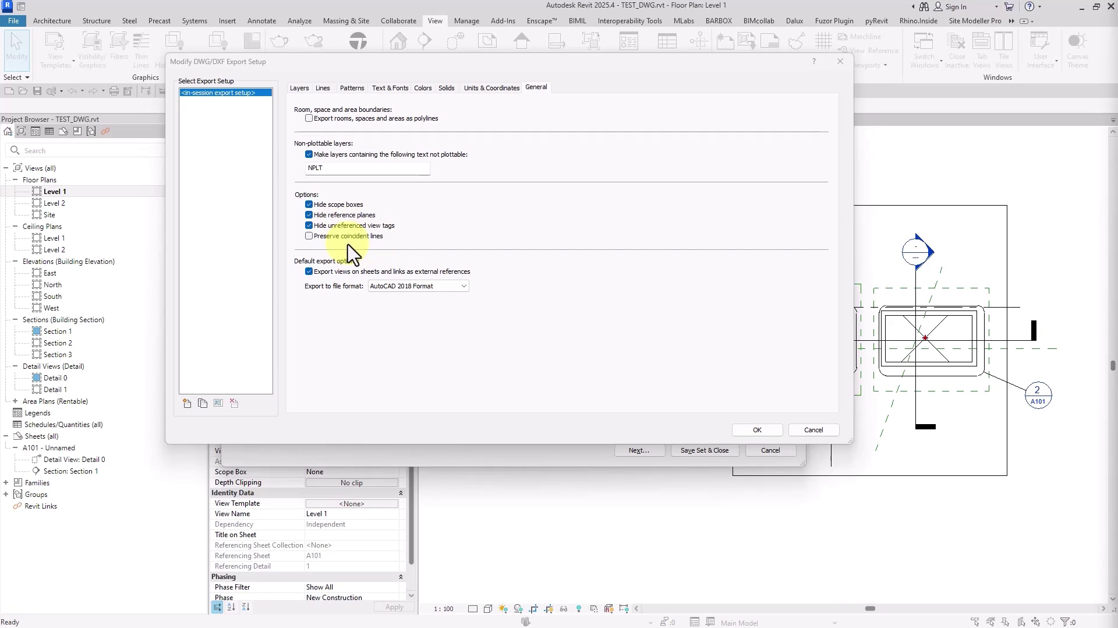
left_click(757, 430)
left_click(707, 451)
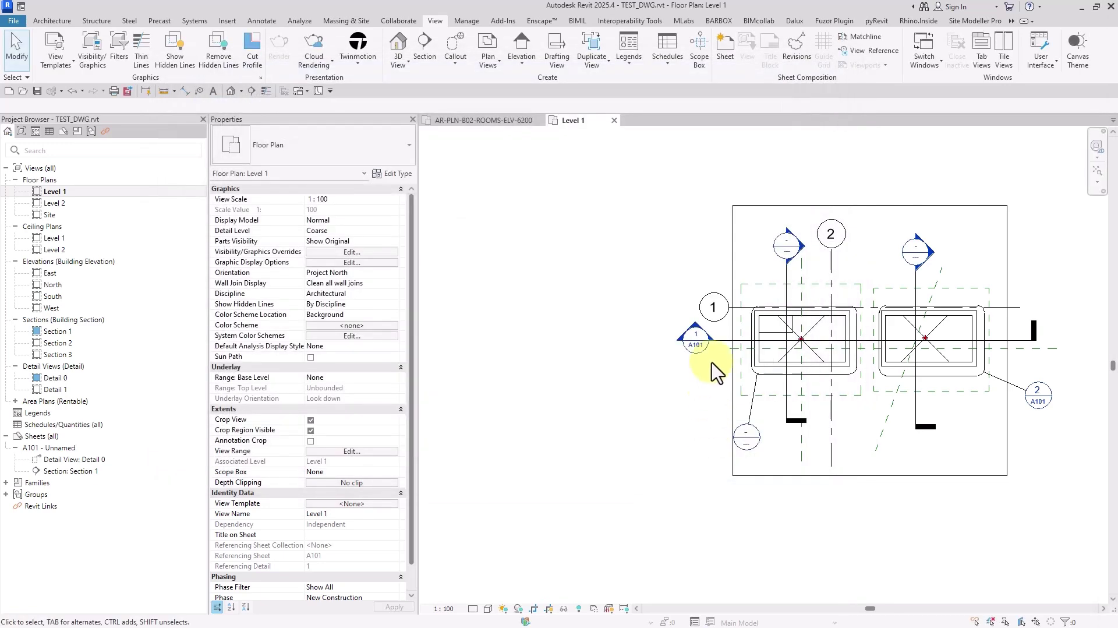
scroll(769, 335, "up", 3)
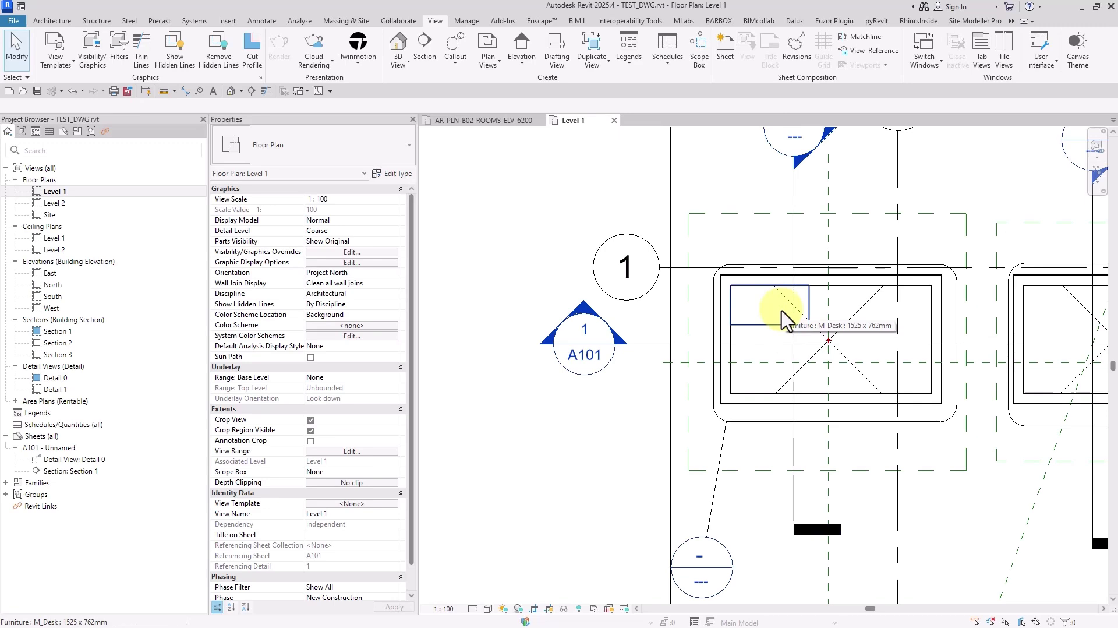
scroll(787, 344, "down", 3)
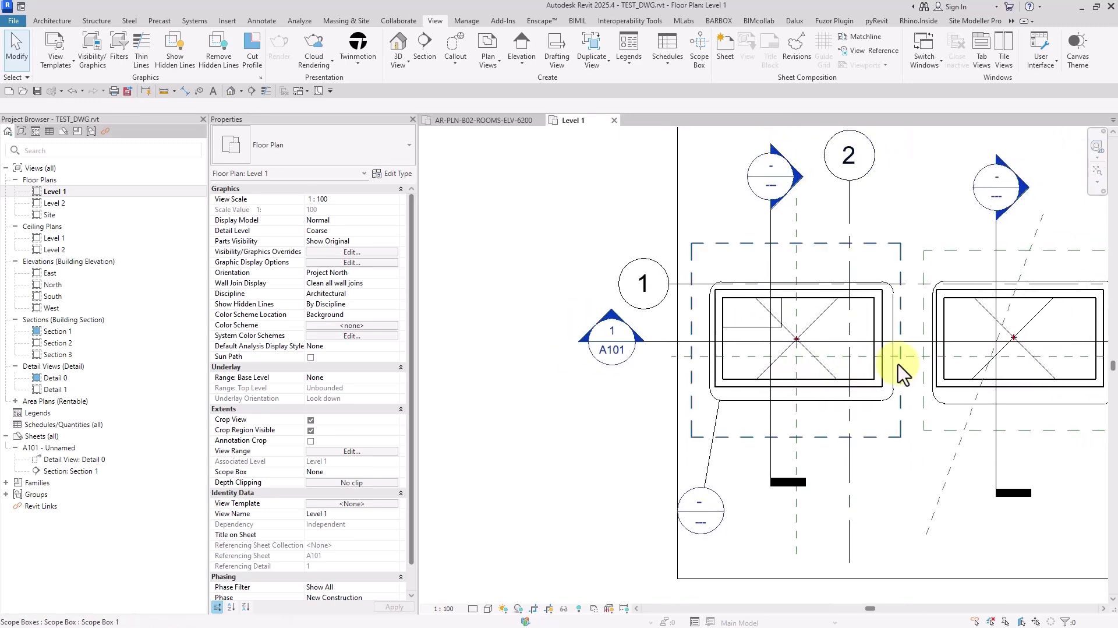
scroll(695, 314, "up", 2)
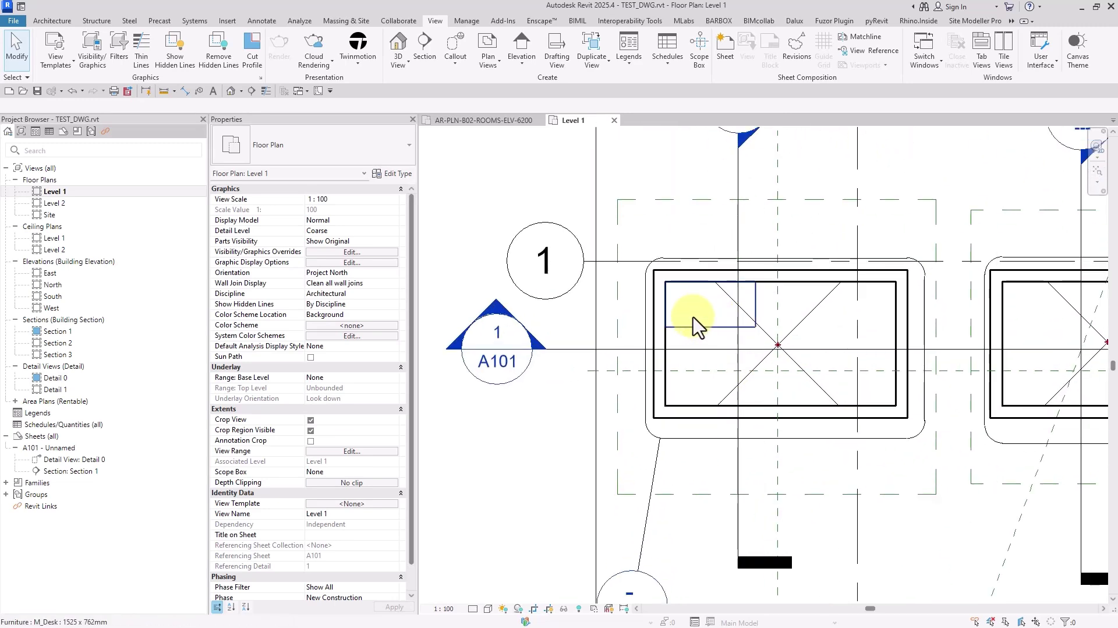
left_click(722, 326)
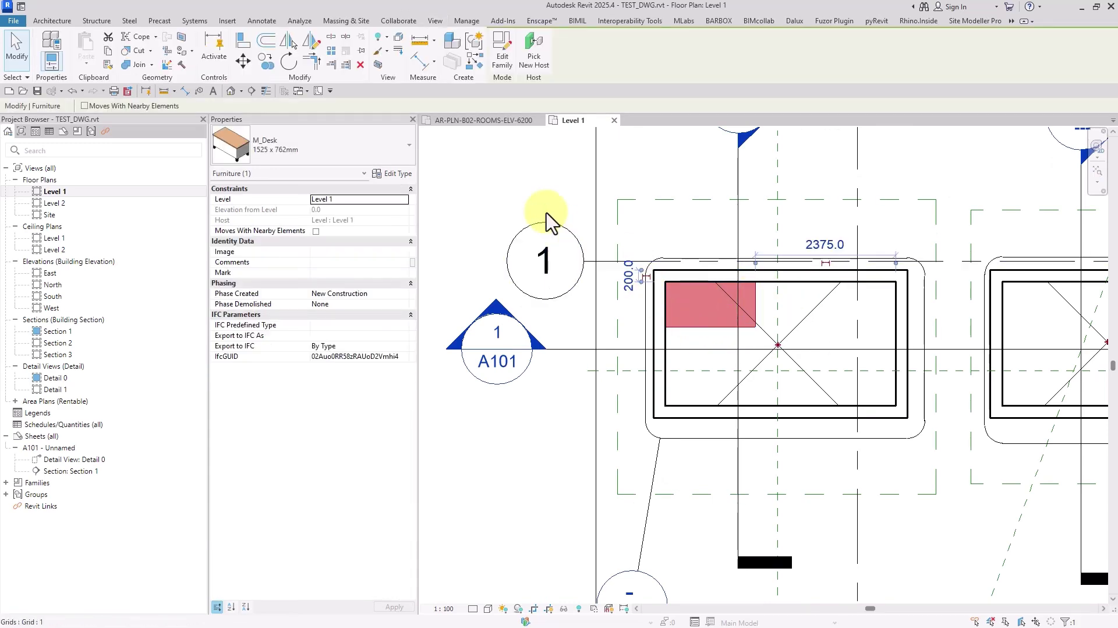
key("Escape")
Step: Load the M_Concrete-Rectangular-Column.rfa family from the metric Structural Columns > Concrete library for placing a structural column
left_click(52, 21)
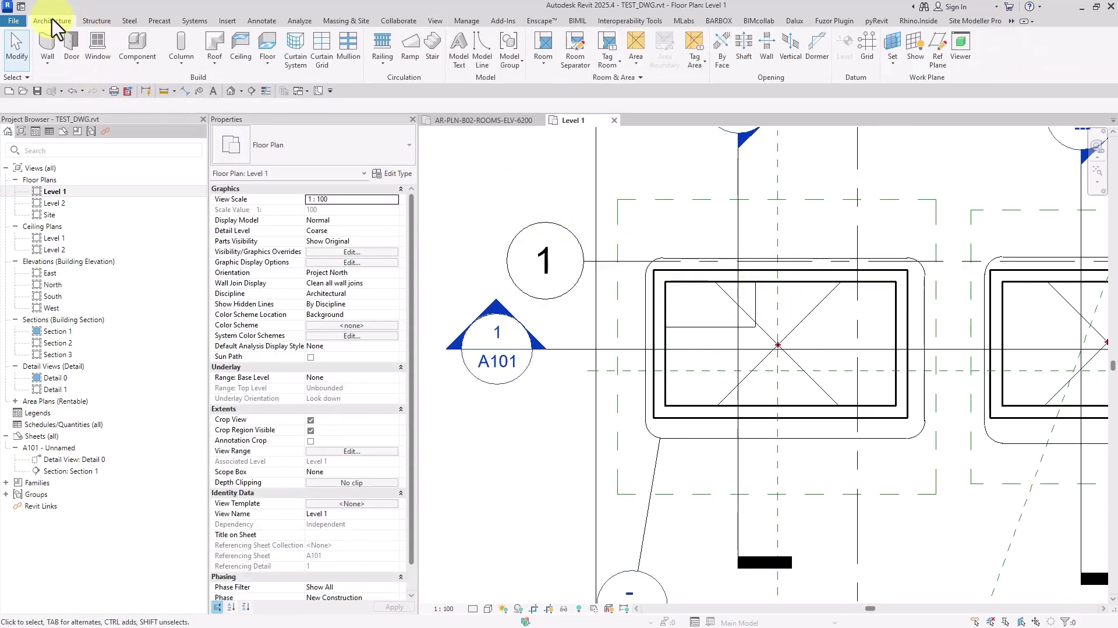
left_click(181, 63)
left_click(198, 84)
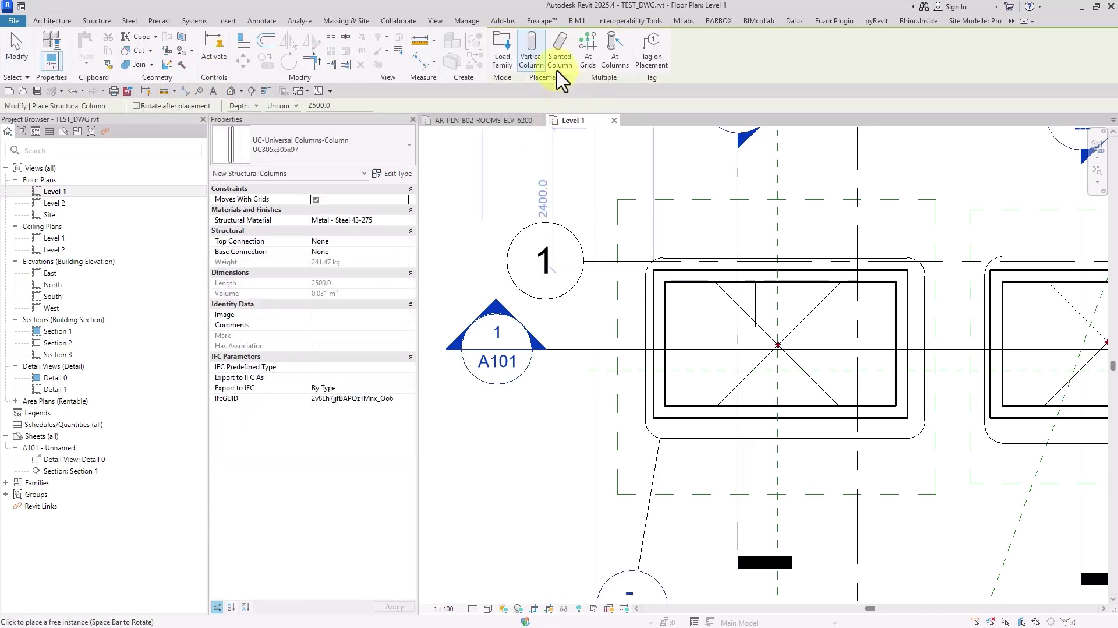
left_click(504, 49)
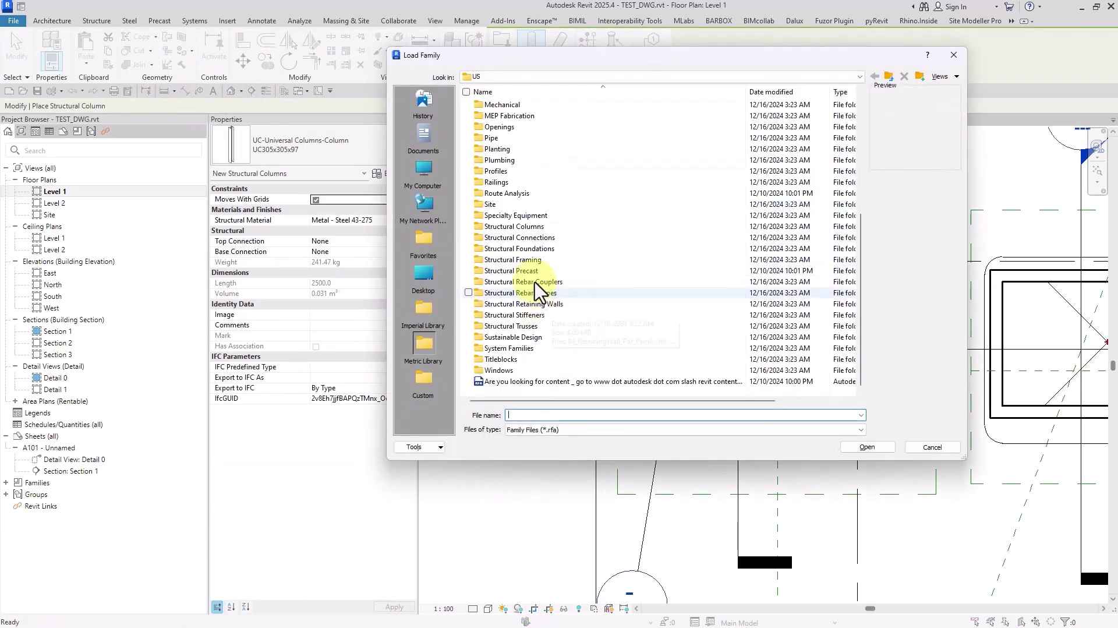
double_click(524, 227)
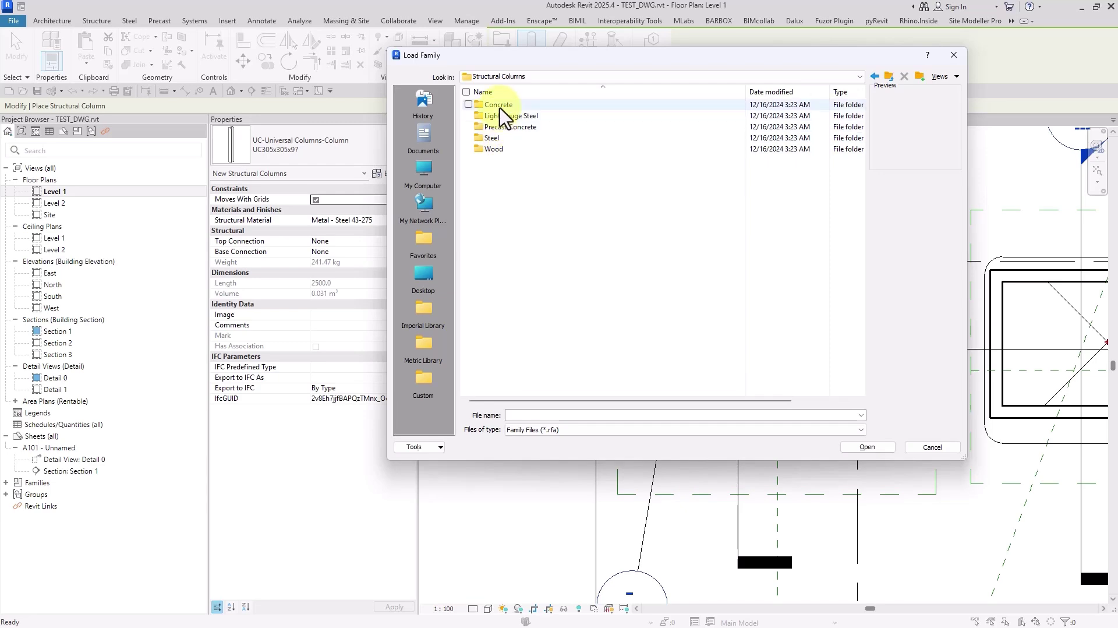
double_click(500, 109)
left_click(505, 116)
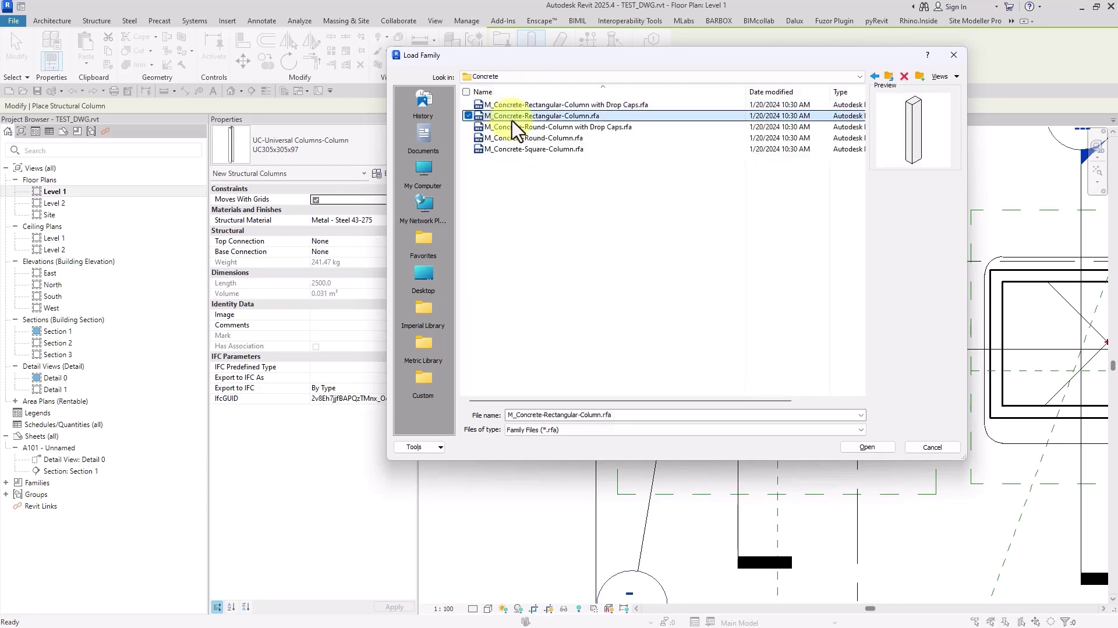
left_click(852, 446)
Step: Place a 600 x 750mm concrete column with Height up to Level 2 at the lower-right corner of the left-hand room
left_click(324, 152)
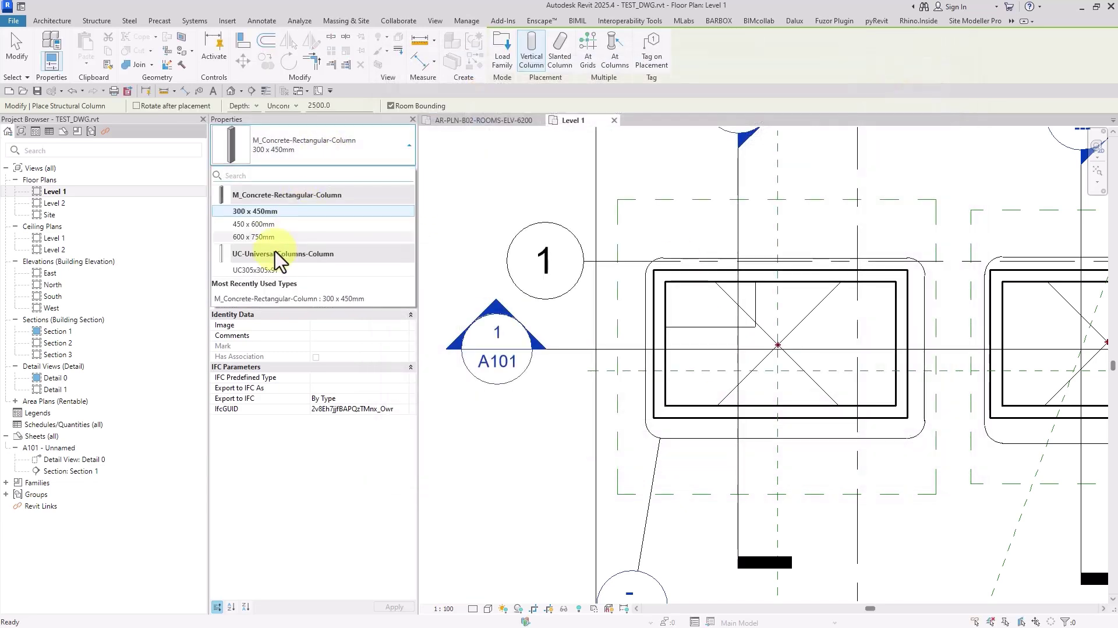
left_click(254, 237)
left_click(245, 121)
left_click(279, 106)
left_click(284, 126)
scroll(833, 373, "up", 2)
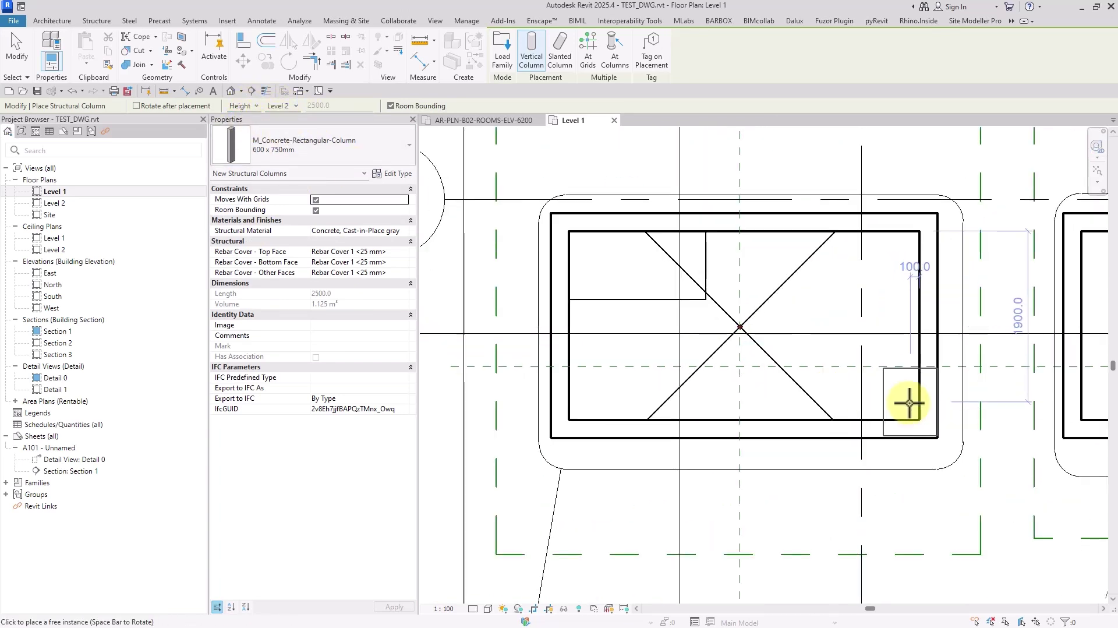
left_click(909, 403)
key("Escape")
key("Escape")
Step: Pull the ends of the left-hand room's lower and right walls back to the faces of the concrete column
left_click(862, 436)
scroll(932, 449, "up", 2)
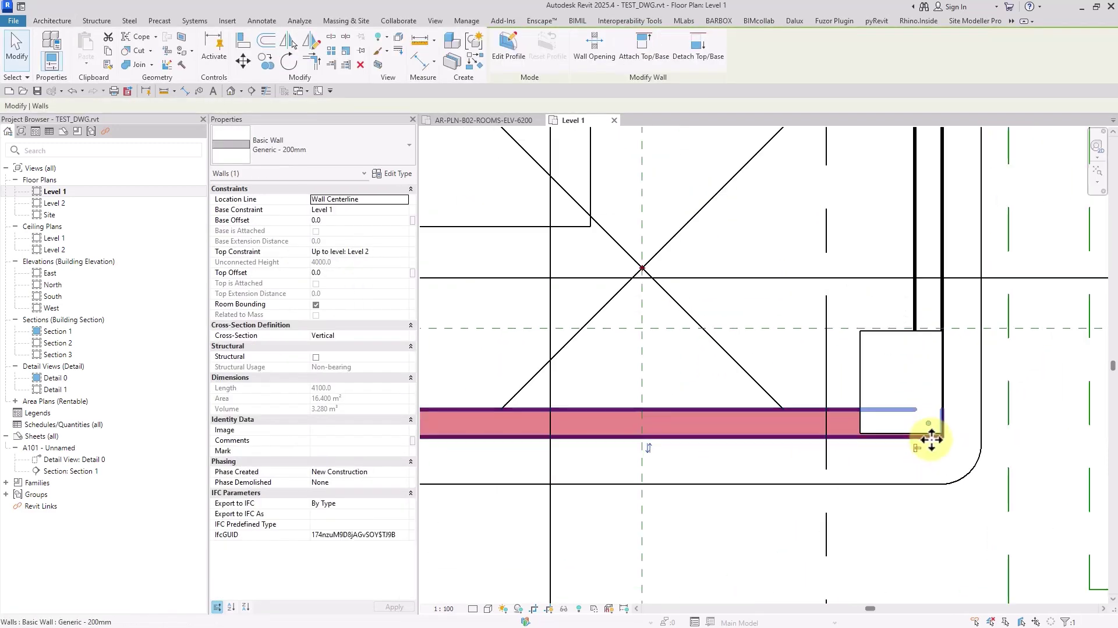
left_click_drag(926, 423, 892, 411)
left_click(926, 318)
left_click_drag(928, 401, 928, 330)
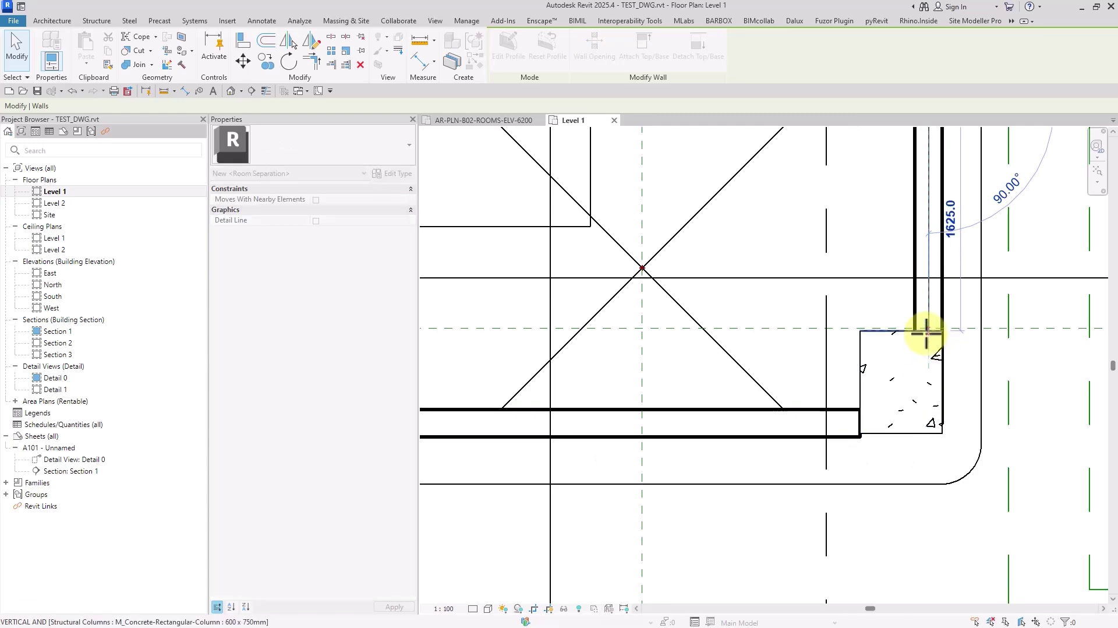
Step: Align the concrete column's lower face with the outer face of the lower wall
key("a")
key("l")
left_click(854, 436)
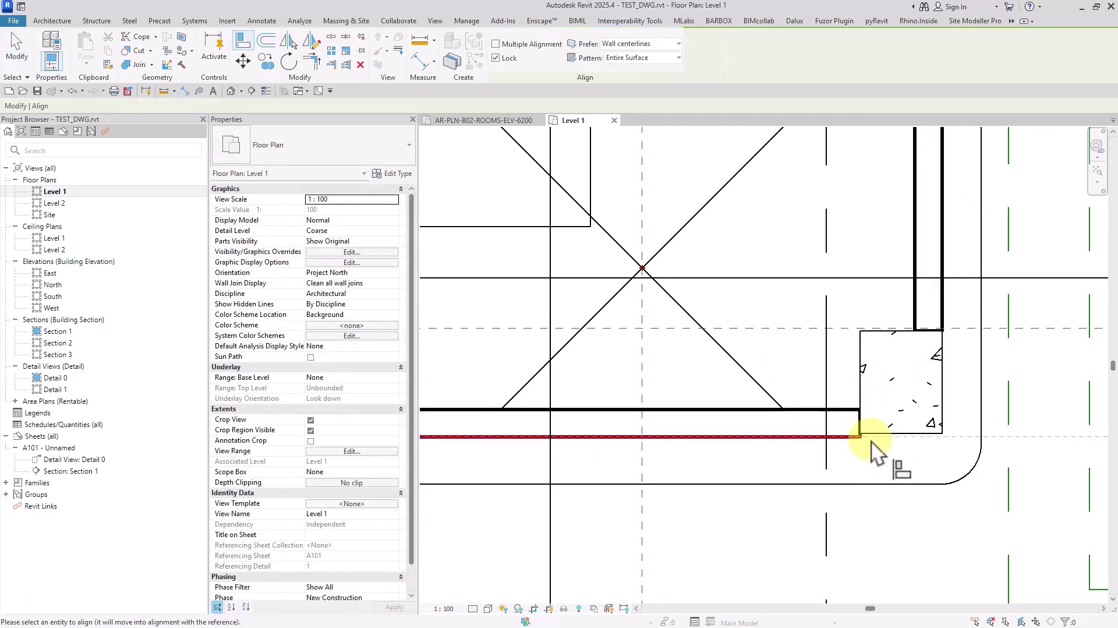
left_click(909, 434)
left_click(944, 320)
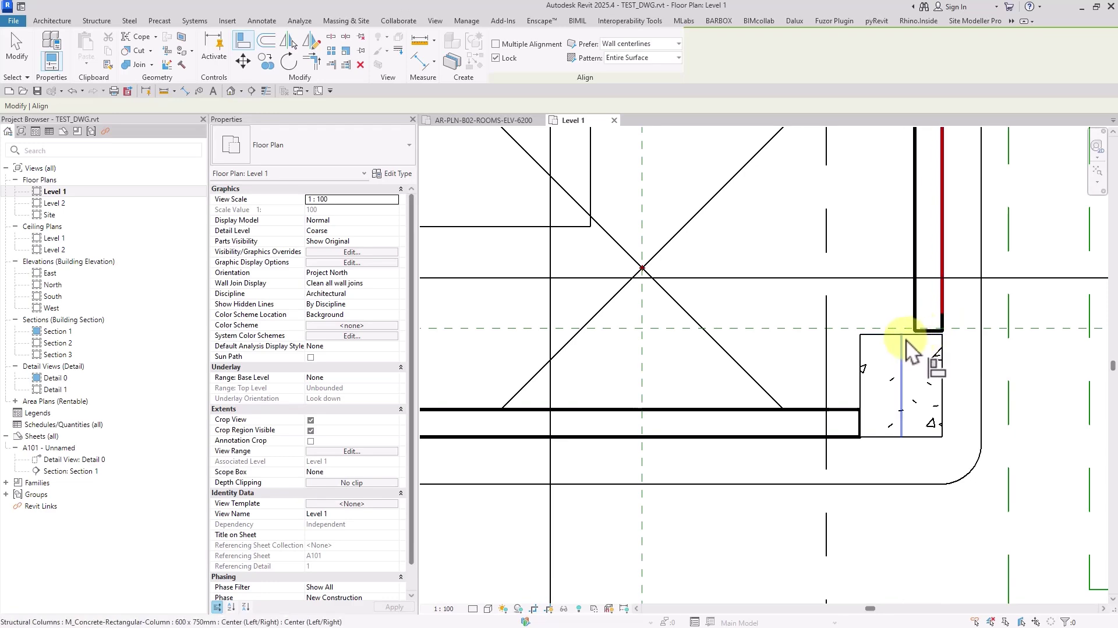
key("Escape")
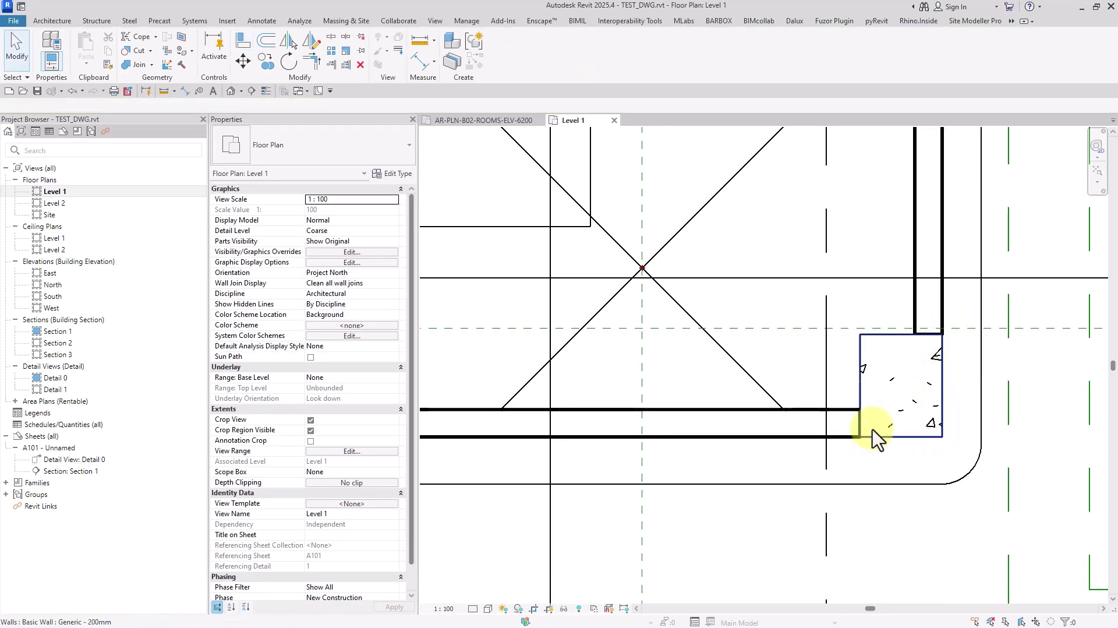
key("Escape")
Step: Examine where the concrete column and the desk share edges with the walls of the left-hand room
scroll(874, 425, "down", 2)
scroll(909, 385, "up", 1)
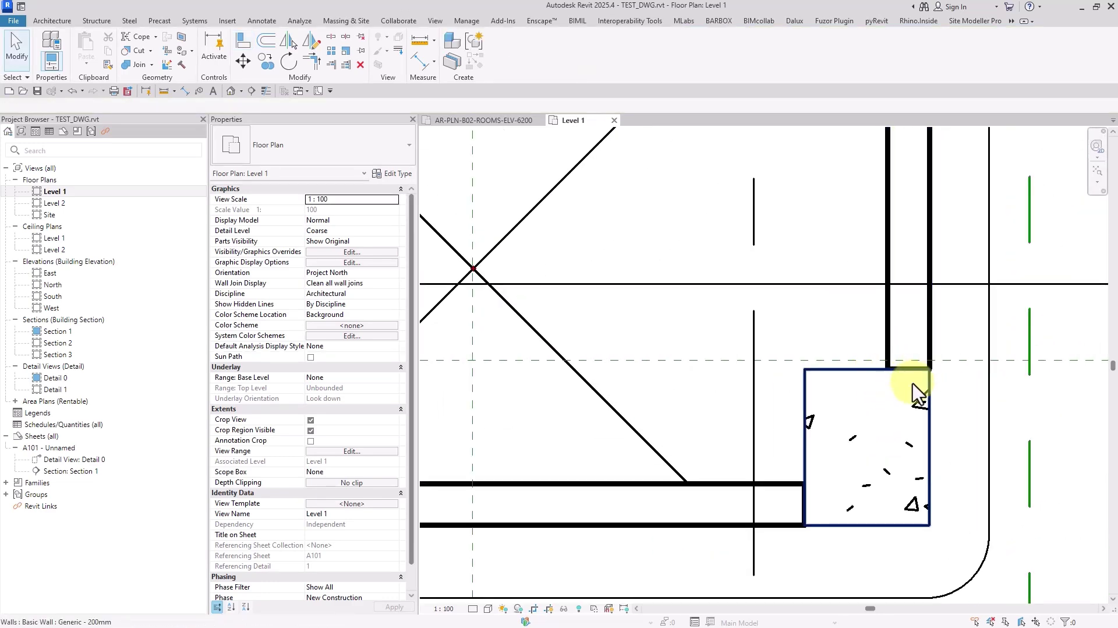
scroll(917, 387, "down", 2)
scroll(687, 337, "down", 1)
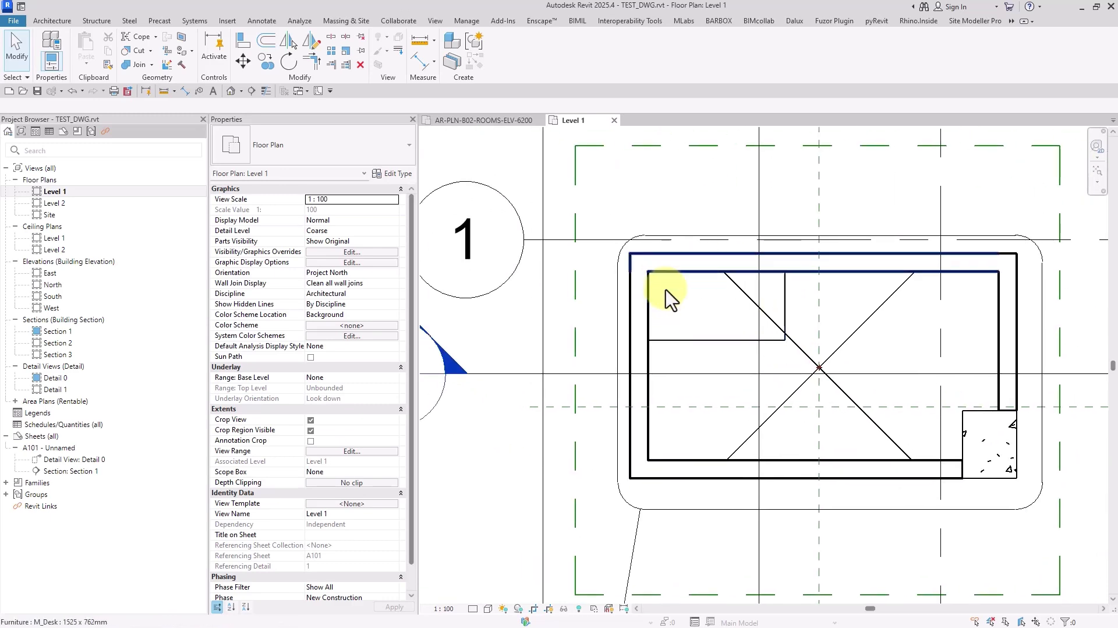
scroll(704, 341, "down", 2)
scroll(728, 408, "down", 1)
scroll(737, 341, "up", 1)
scroll(757, 396, "up", 1)
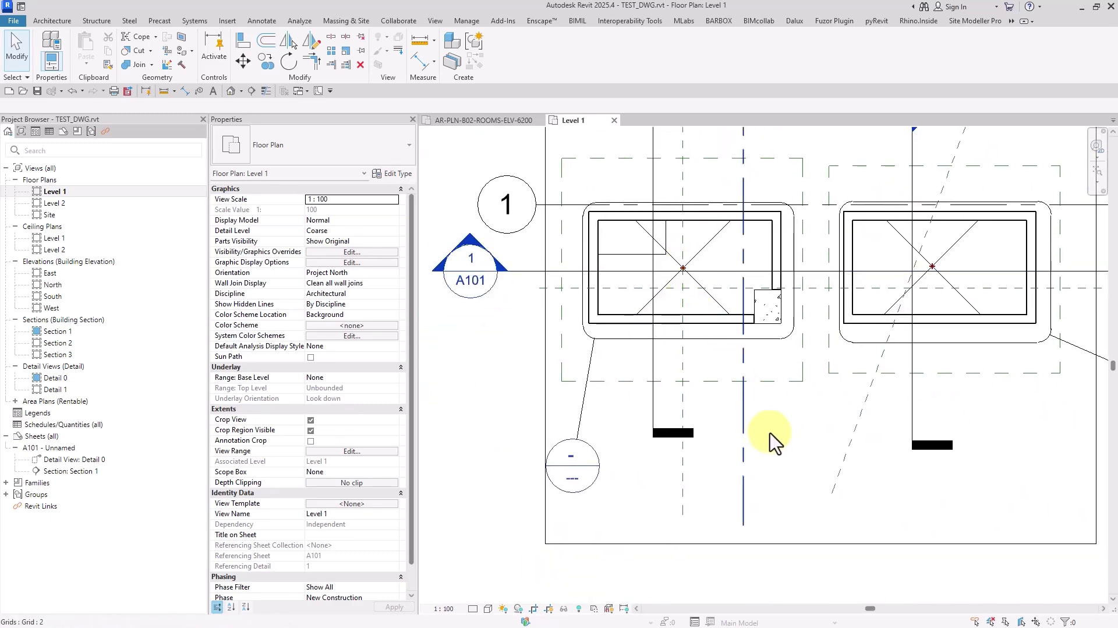
Step: Create a Generic 150mm floor on Level 1 with a rectangular boundary about 3035 mm deep, extending down from the left-hand room's lower outer wall face
left_click(56, 22)
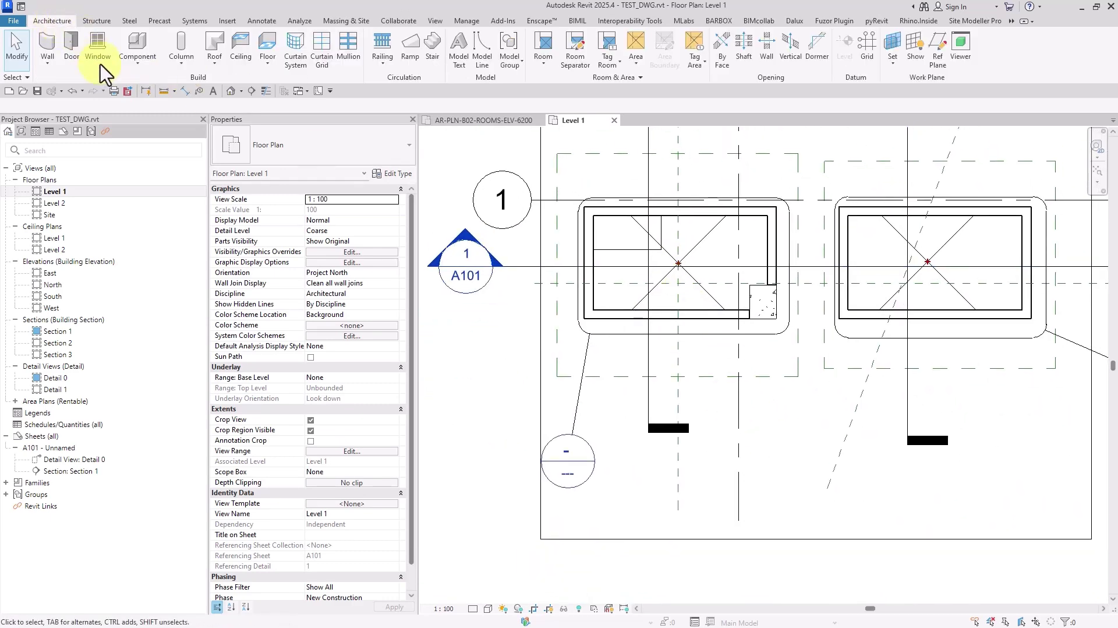
left_click(267, 42)
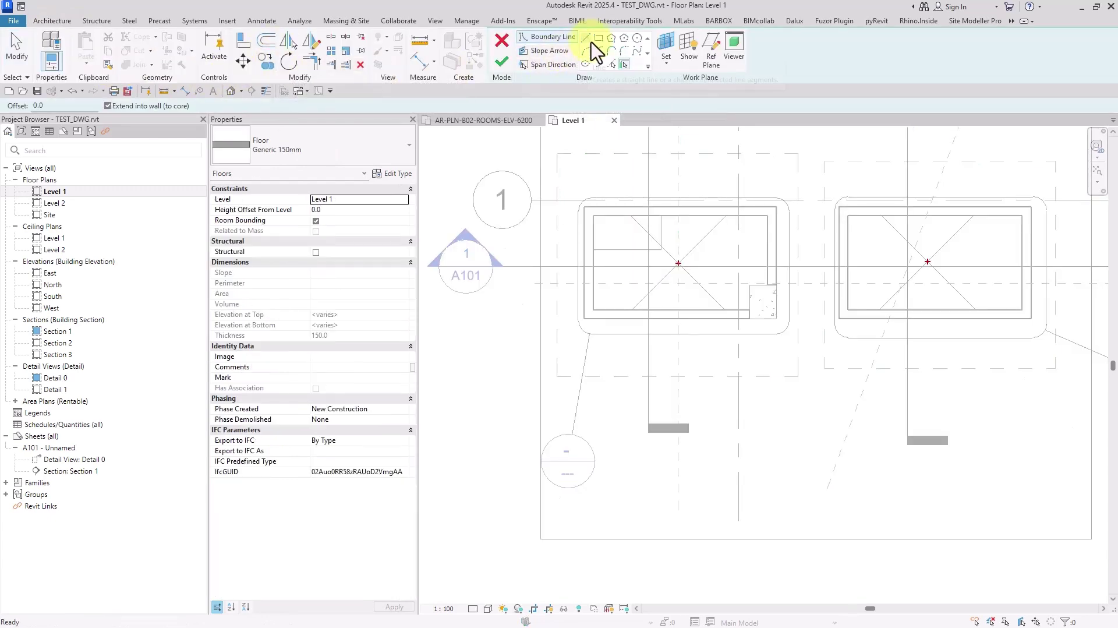
left_click(584, 319)
right_click(616, 302)
left_click(640, 293)
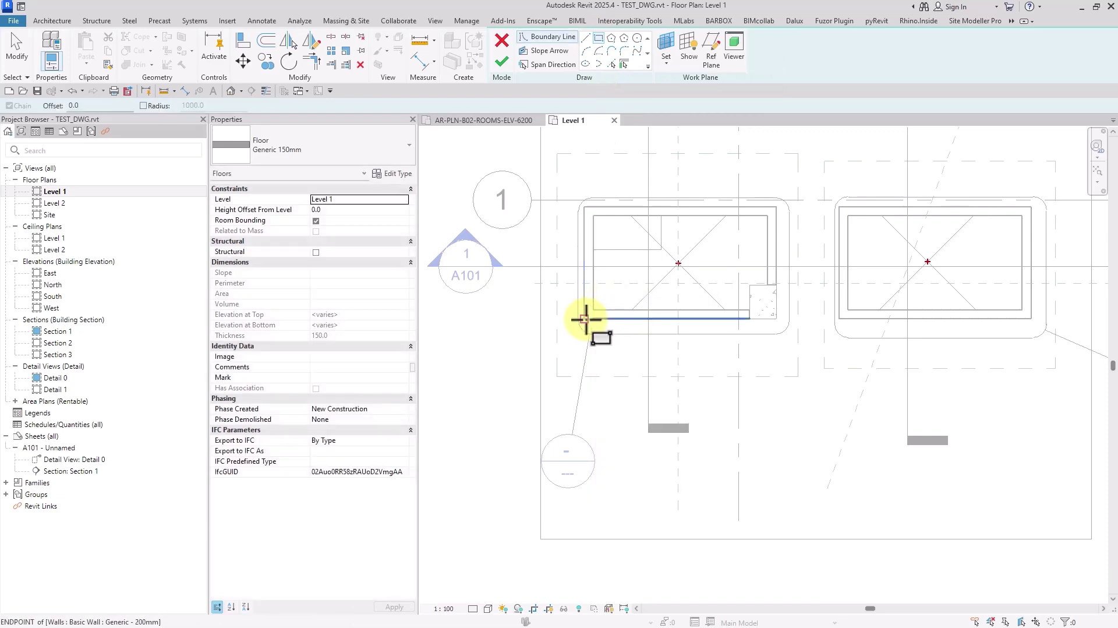
left_click(585, 319)
left_click(774, 454)
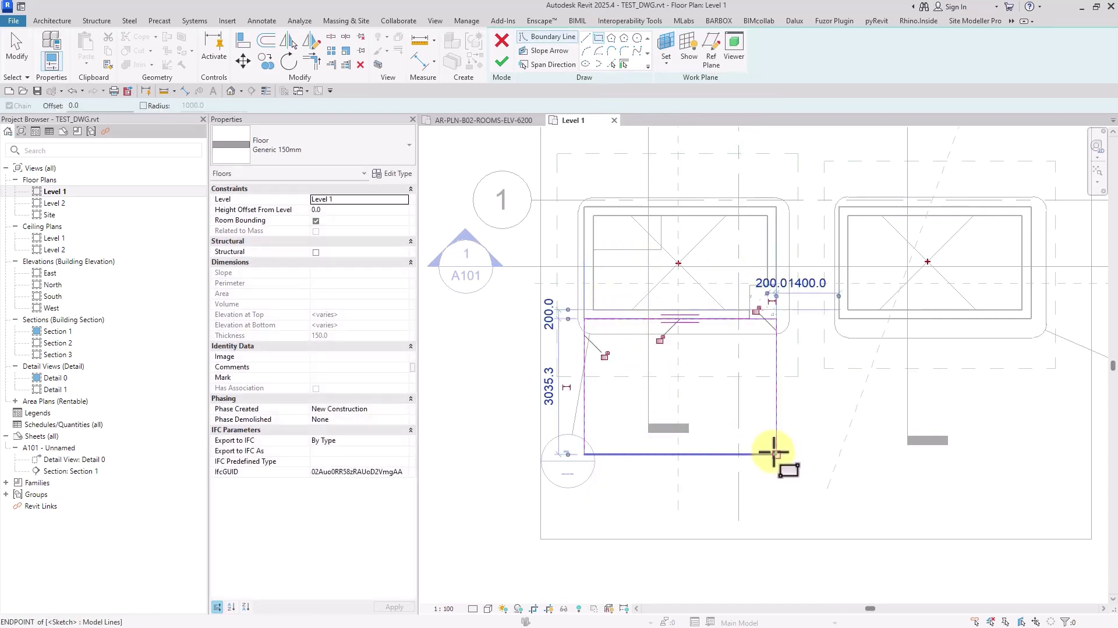
left_click(502, 62)
left_click(519, 436)
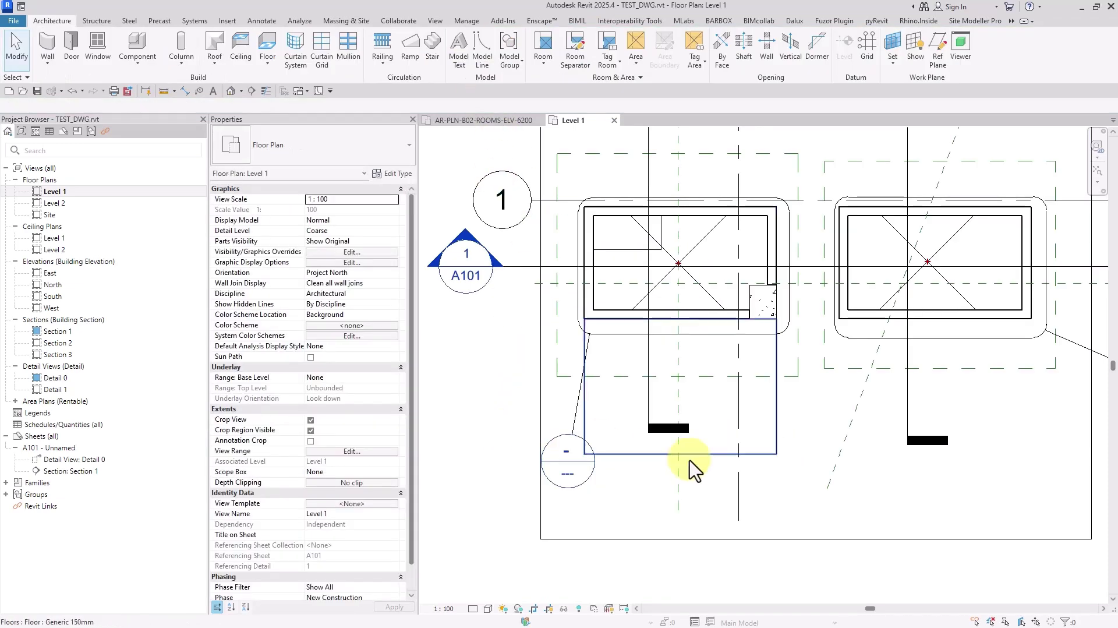
Step: Check the floor's edge against the column and wall, and look at the AR-PLN-B02-ROOMS-ELV-6200 plan before returning to Level 1
left_click(759, 400)
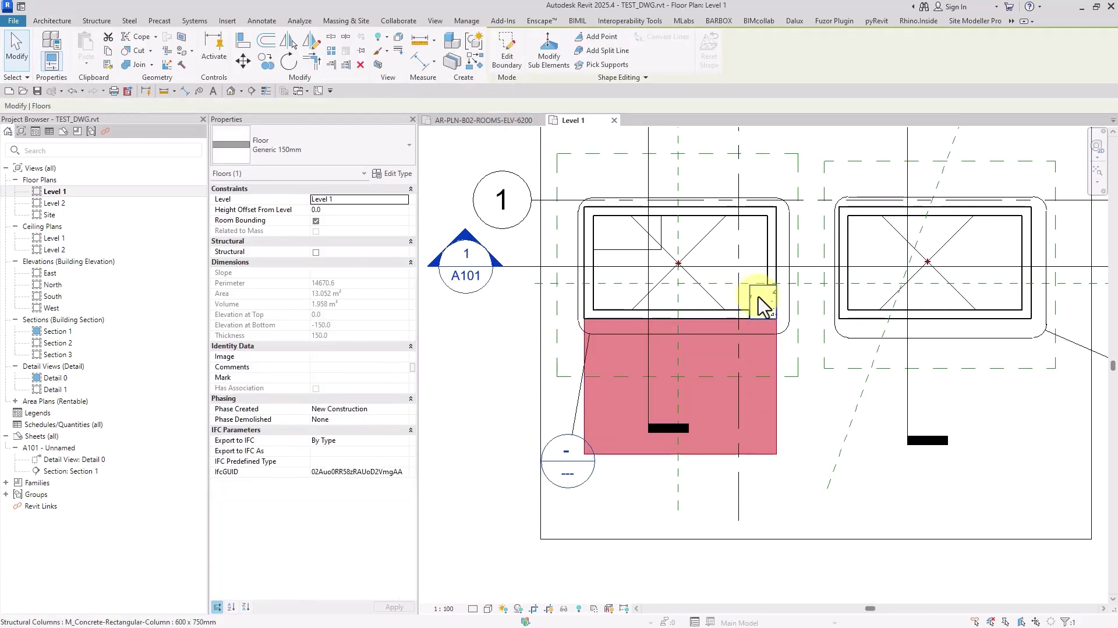
left_click(512, 337)
scroll(515, 341, "down", 2)
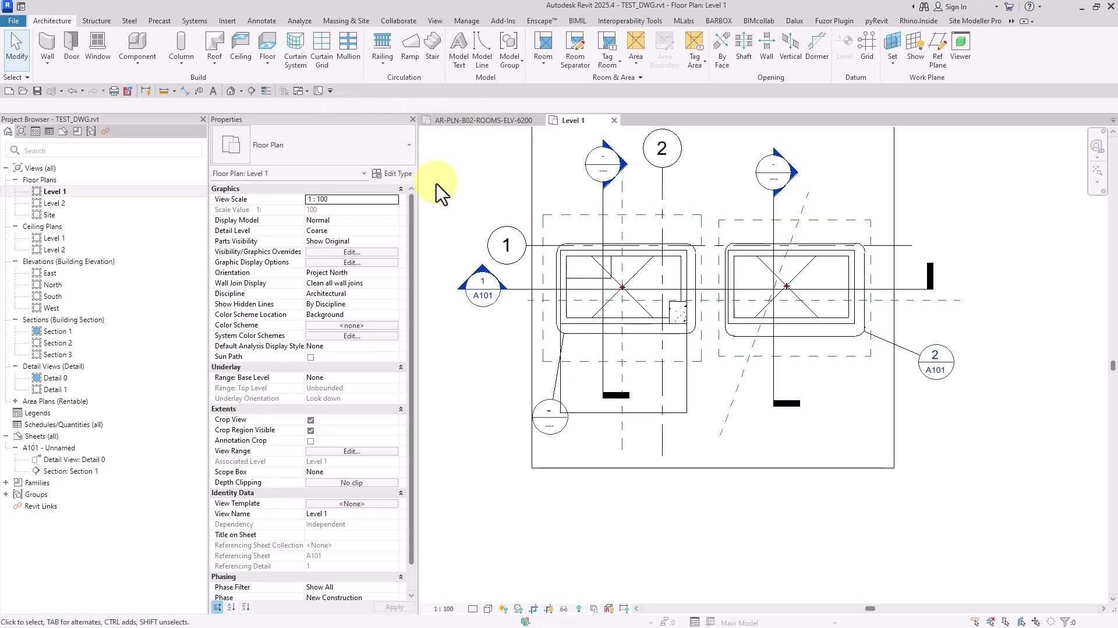
left_click(460, 122)
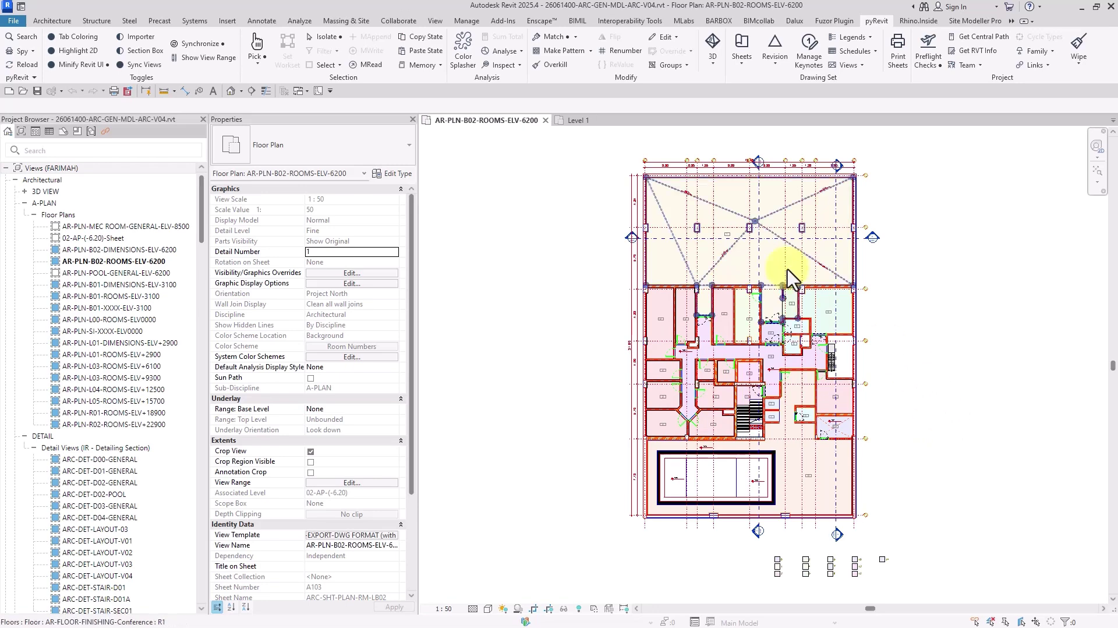
left_click(585, 121)
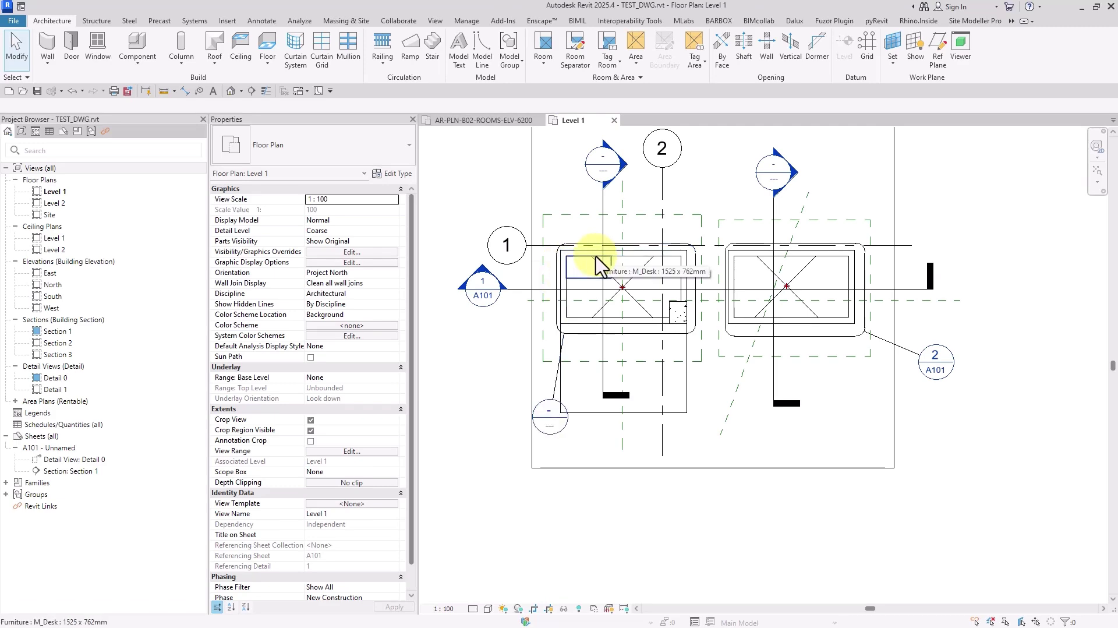
Step: Export the Level 1 plan to folder 03 as 03-7.dwg with Preserve coincident lines turned off in the General export settings
middle_click_drag(600, 265, 652, 281)
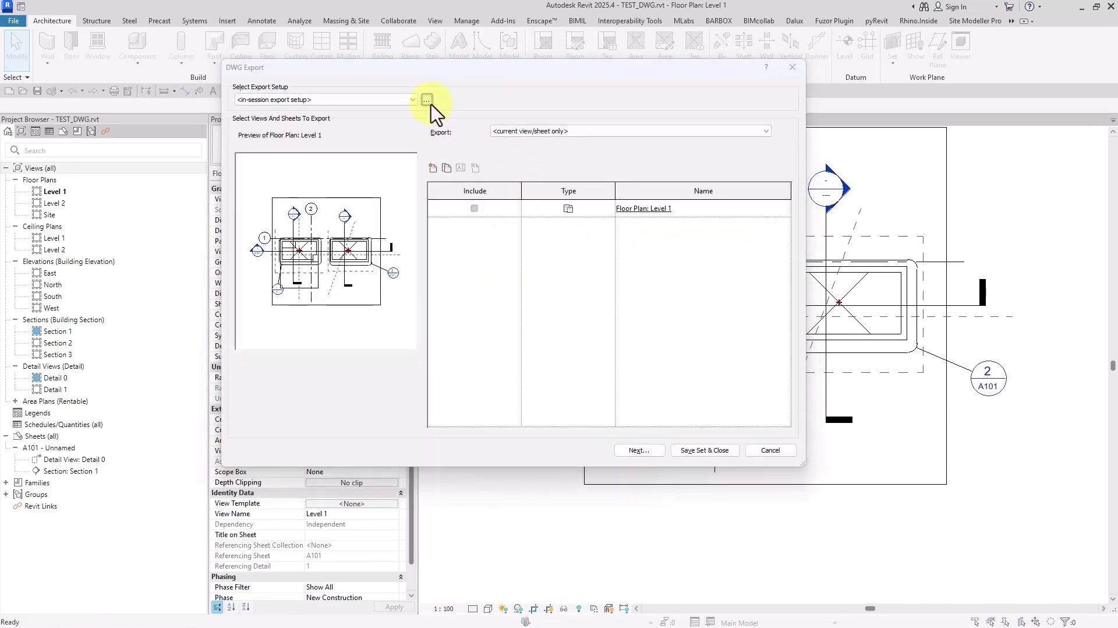
left_click(430, 104)
left_click(536, 88)
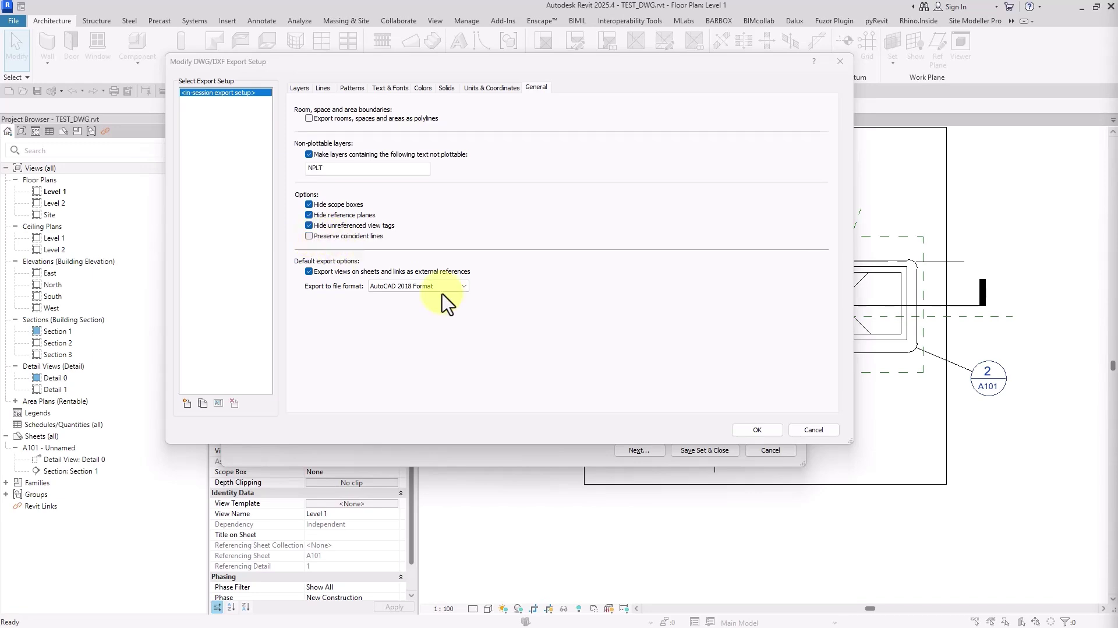
left_click(754, 431)
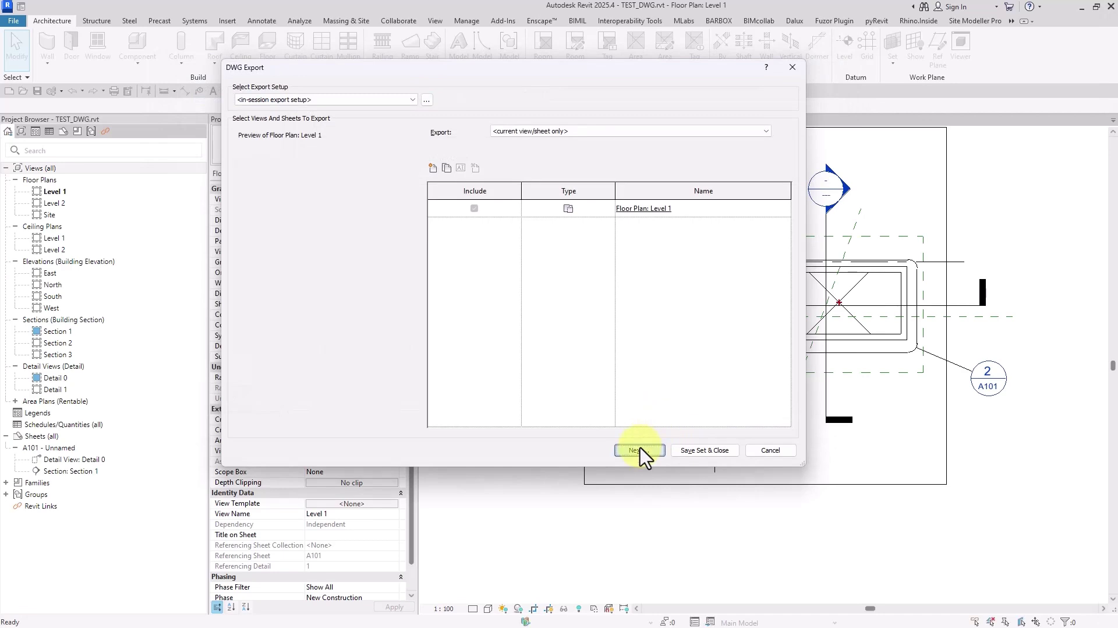
left_click(642, 453)
left_click(430, 153)
left_click(432, 391)
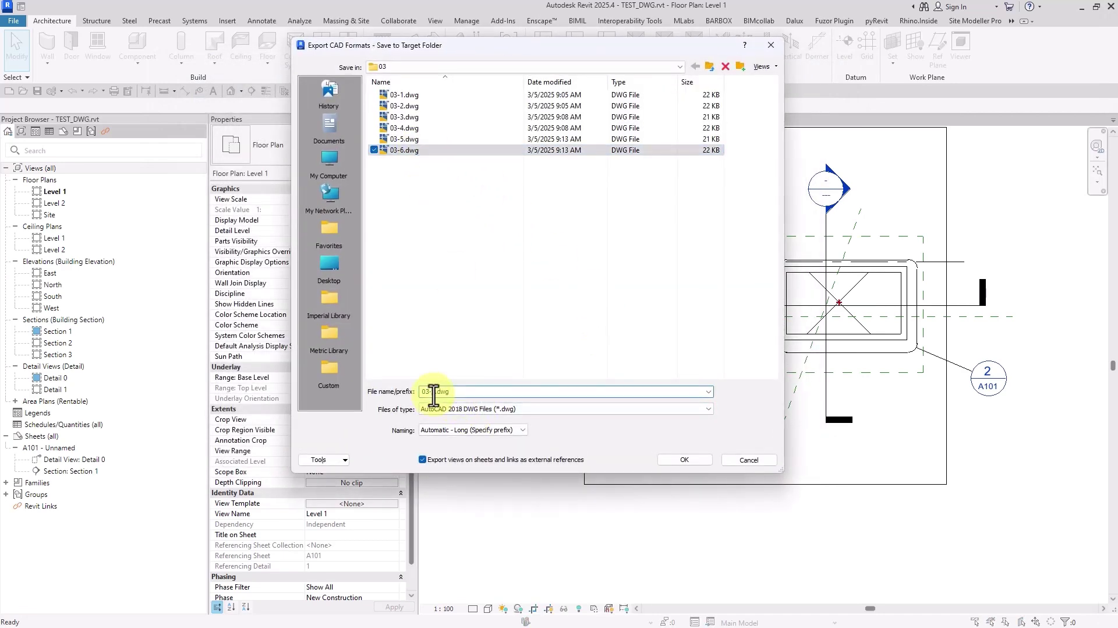
key("Return")
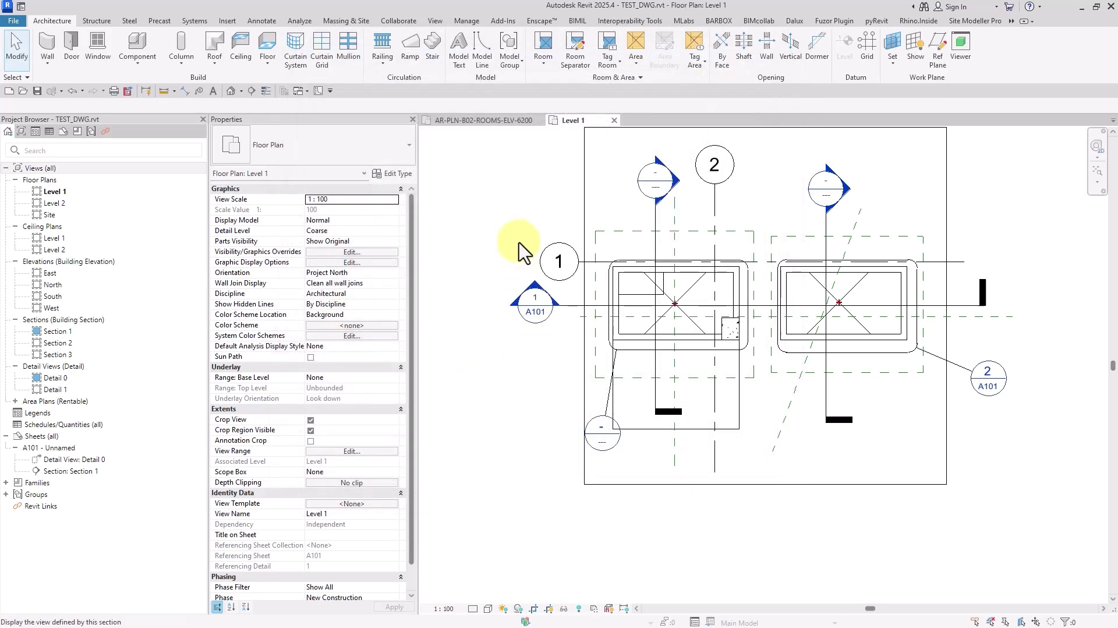
Step: Export the Level 1 plan again as 03-8.dwg with Preserve coincident lines turned on in the General export settings
key("w")
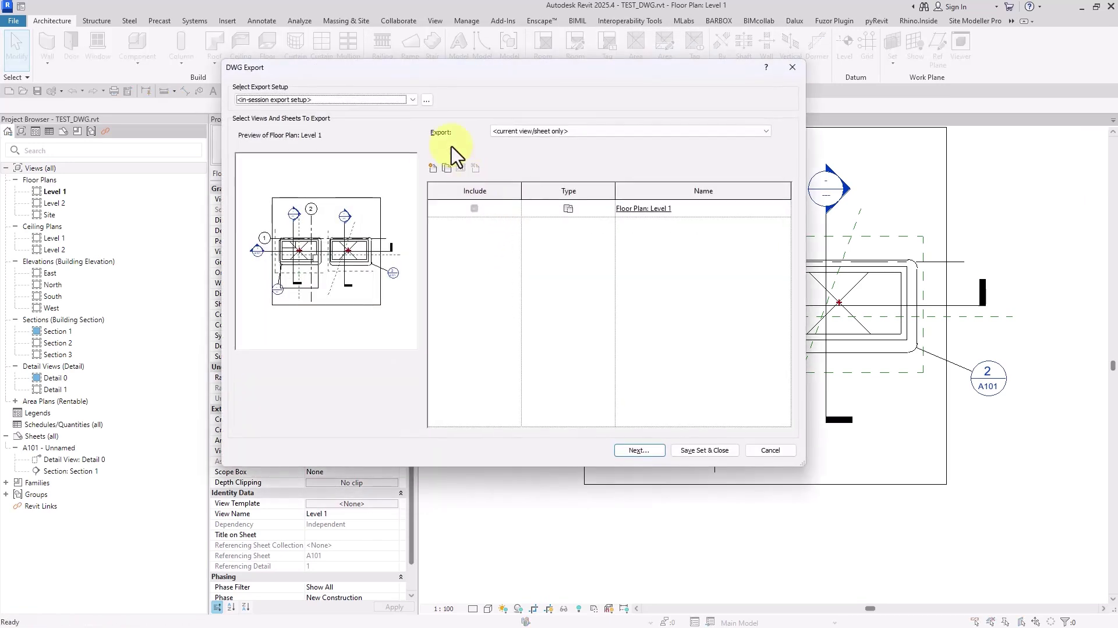
left_click(427, 99)
left_click(536, 88)
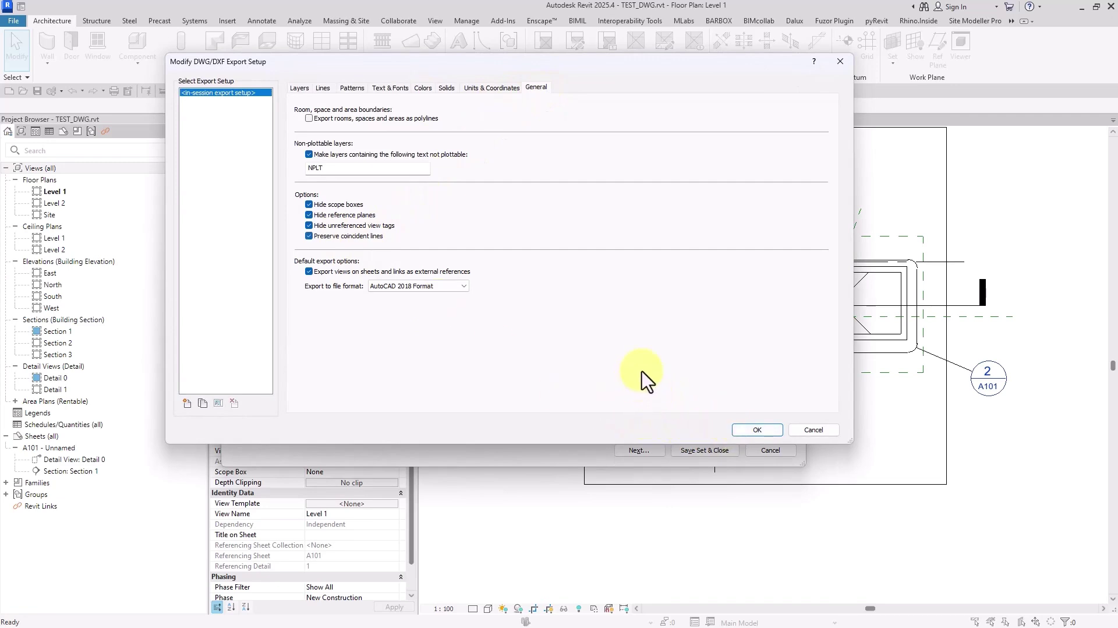
key("Return")
key("Return")
left_click(404, 161)
left_click(434, 391)
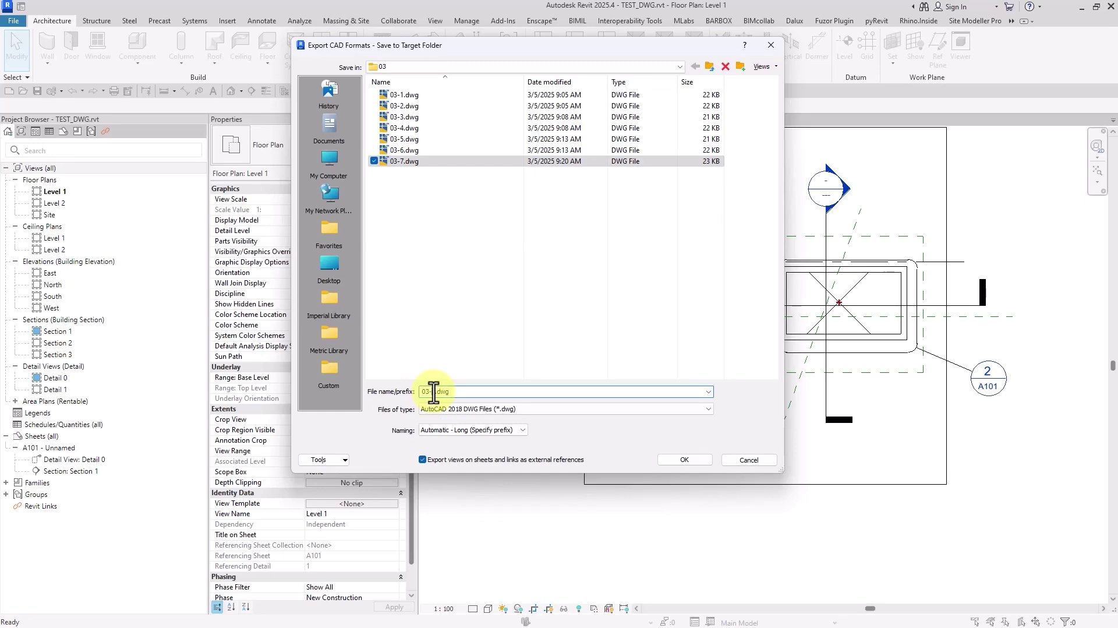
type("8")
left_click(677, 461)
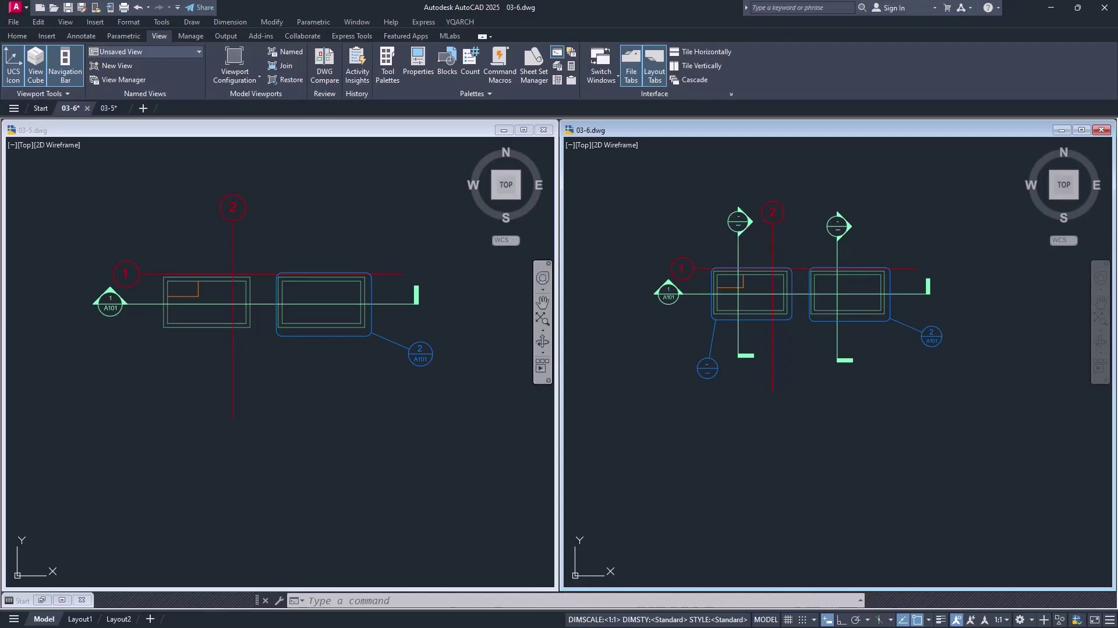
Step: Switch to AutoCAD and close 03-5.dwg and 03-6.dwg without saving changes
left_click(543, 129)
left_click(548, 349)
left_click(1101, 129)
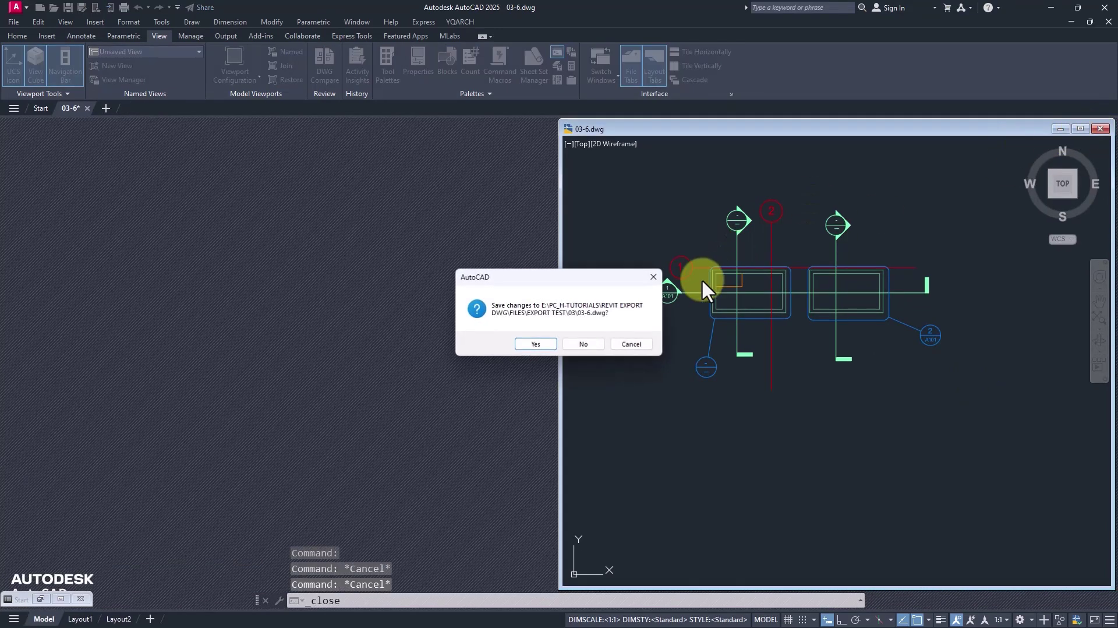
left_click(584, 344)
Step: Open 03-7.dwg and 03-8.dwg together from folder 03
left_click(50, 7)
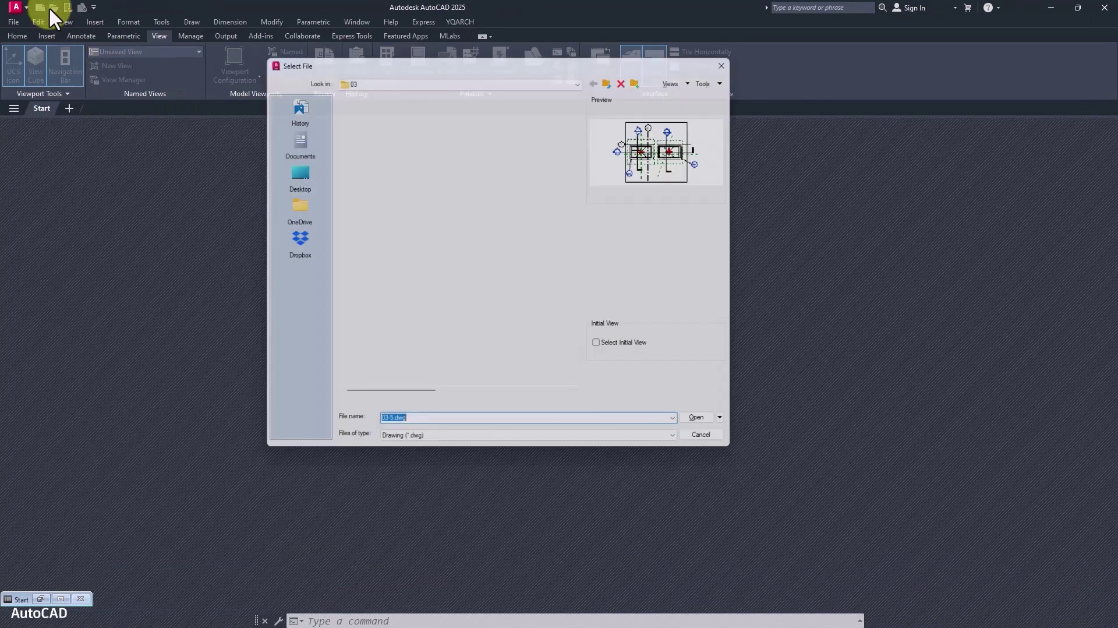
left_click(369, 174)
left_click(369, 183, "shift")
left_click(711, 428)
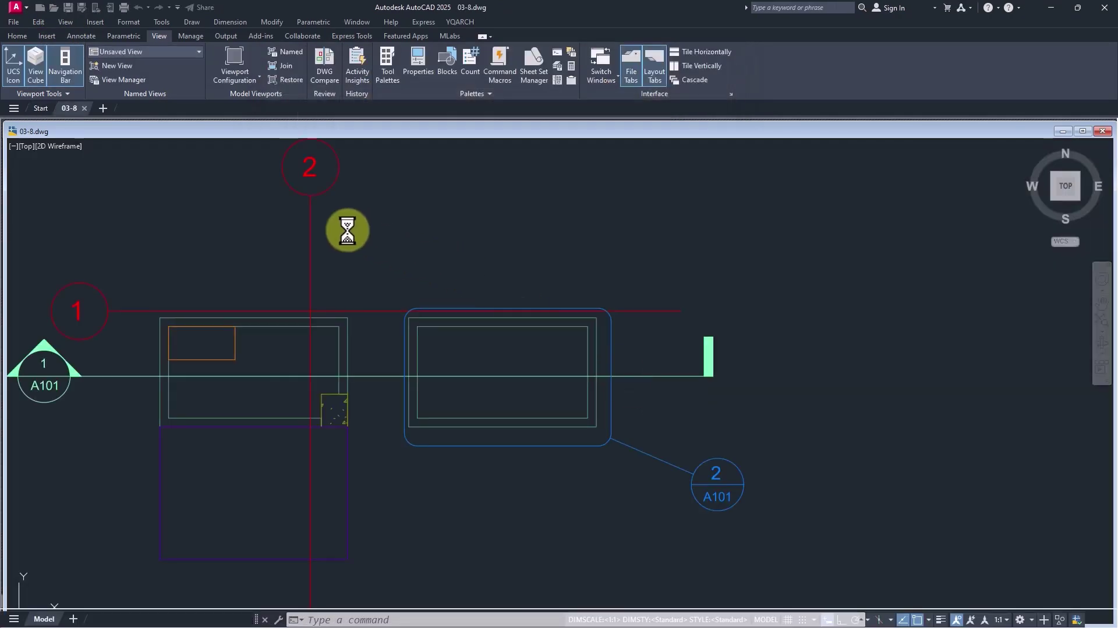
Step: Tile 03-7.dwg and 03-8.dwg vertically side by side and bring the plan into view in both drawings
left_click_drag(210, 270, 205, 197)
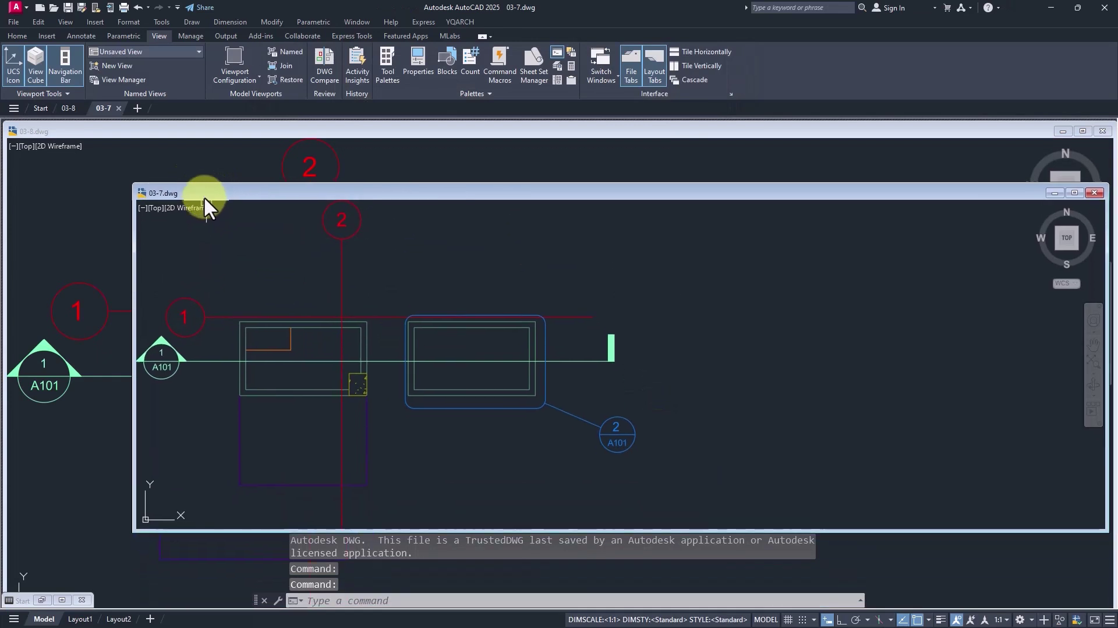
left_click(696, 65)
left_click(400, 245)
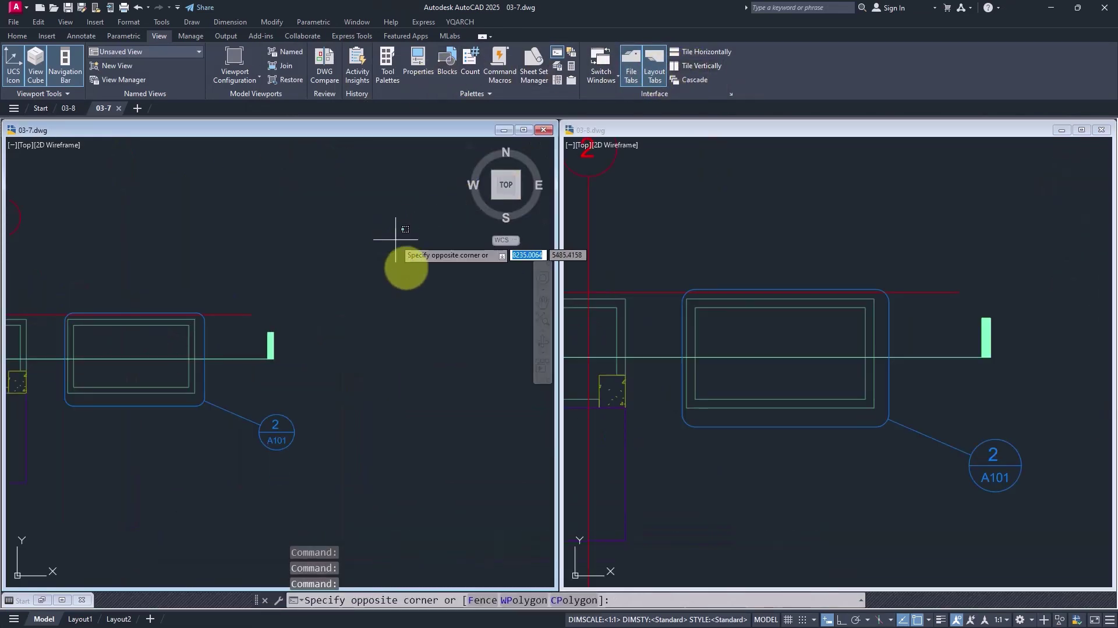
scroll(400, 312, "down", 5)
left_click(763, 472)
scroll(716, 460, "down", 3)
scroll(781, 412, "up", 5)
Step: In 03-7.dwg, move the orange outline down and to the right, away from the first room's upper-left inner corner
left_click(357, 387)
scroll(285, 329, "up", 10)
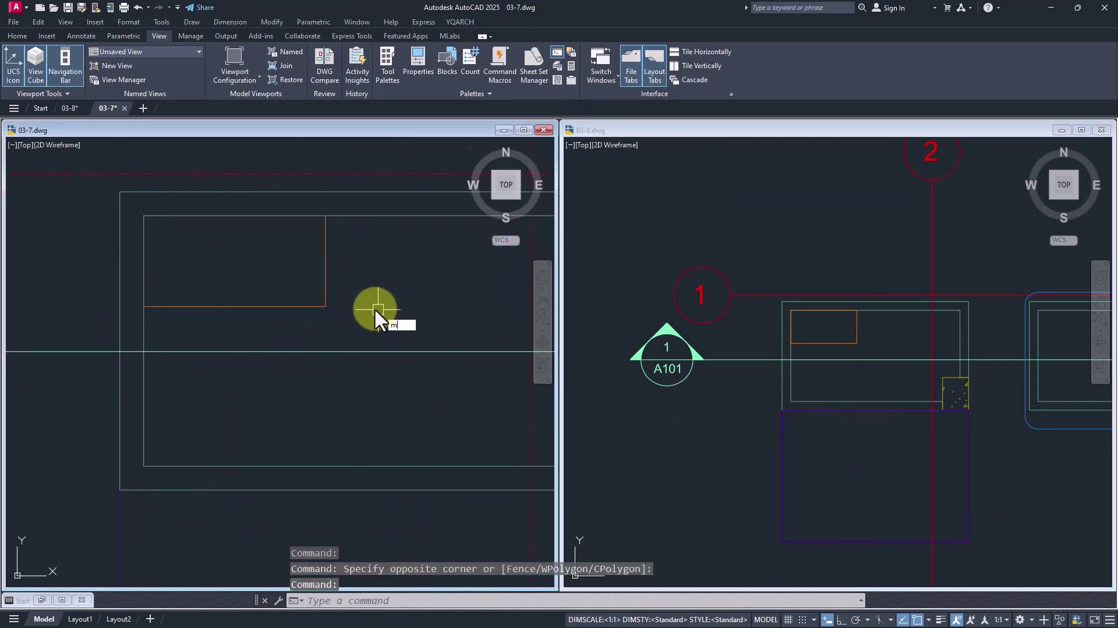
type("m")
key("Return")
left_click(324, 287)
key("Return")
left_click(375, 299)
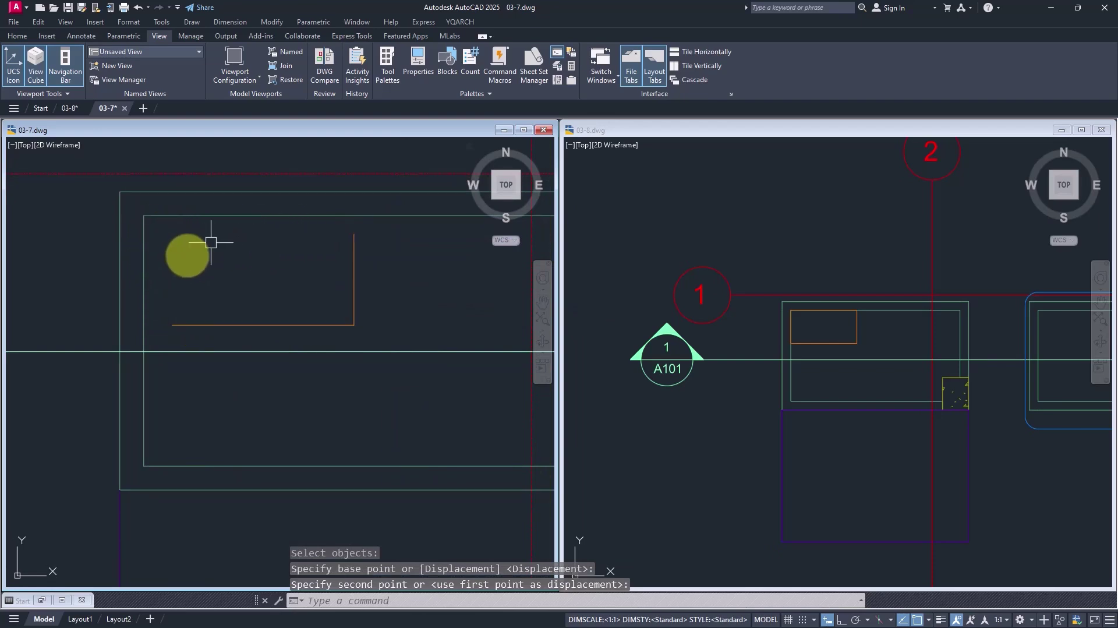
key("Escape")
Step: In 03-8.dwg, move the orange rectangle away from the first room's upper-left inner corner
left_click(841, 329)
middle_click_drag(842, 329, 740, 282)
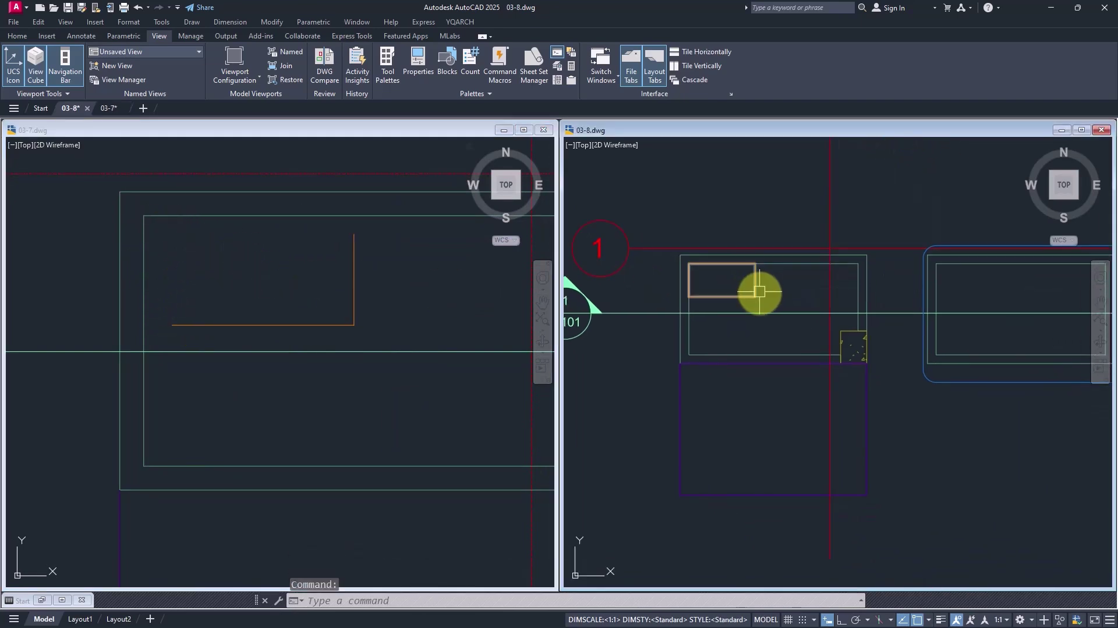
type("m")
key("Return")
left_click(761, 288)
key("Return")
left_click(765, 284)
key("Escape")
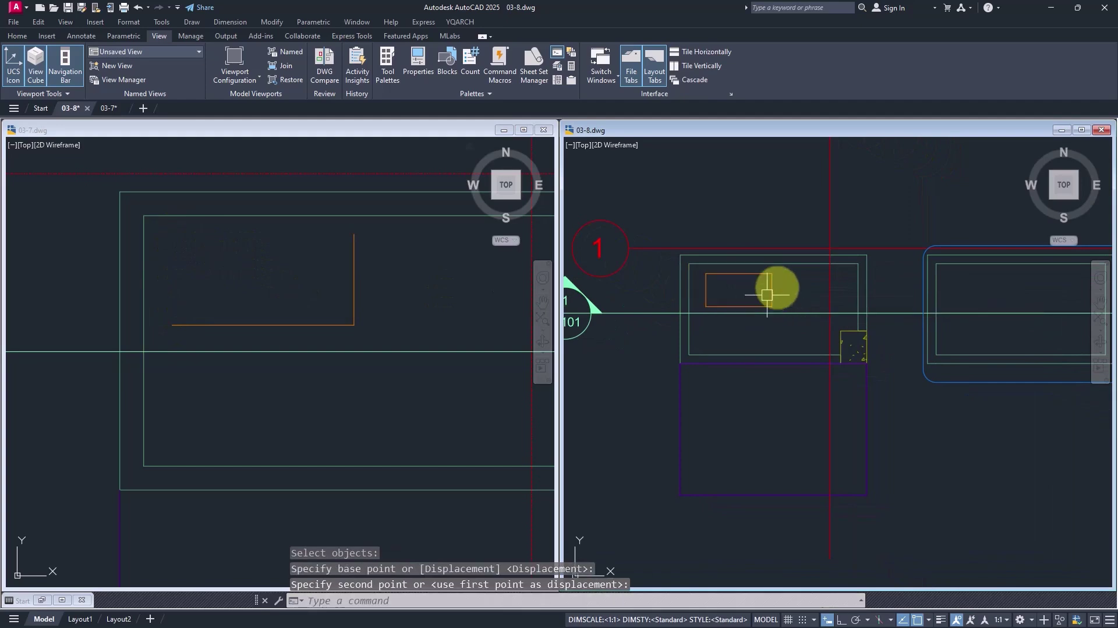
Step: In 03-7.dwg, move the hatched column out to the right of the first room's lower-right corner
left_click(415, 266)
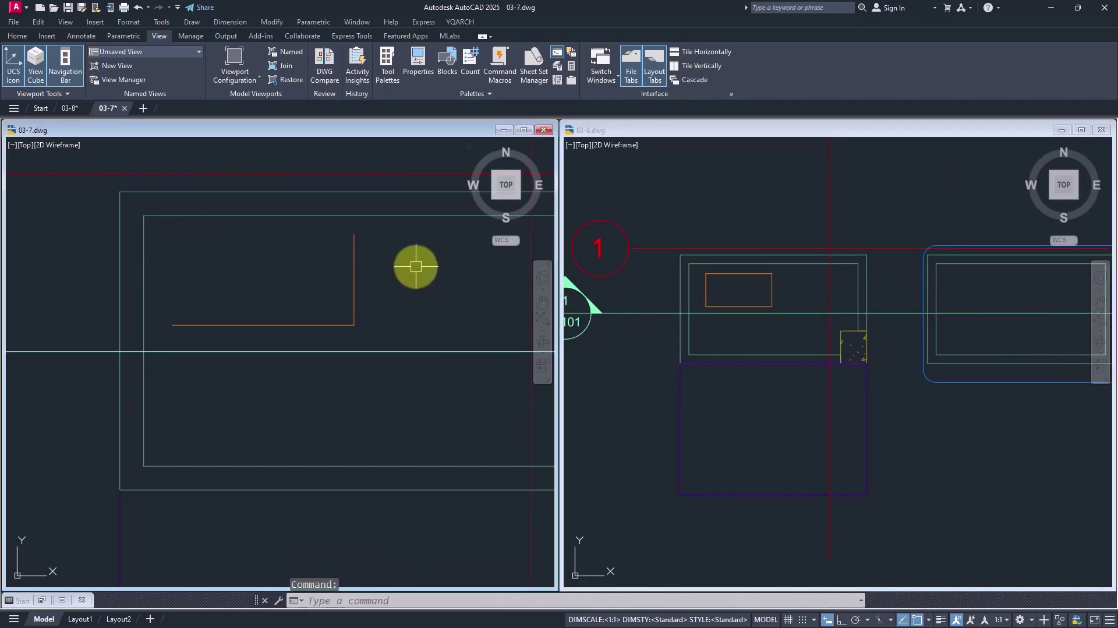
left_click(803, 404)
left_click(380, 399)
scroll(346, 385, "up", 6)
key("Return")
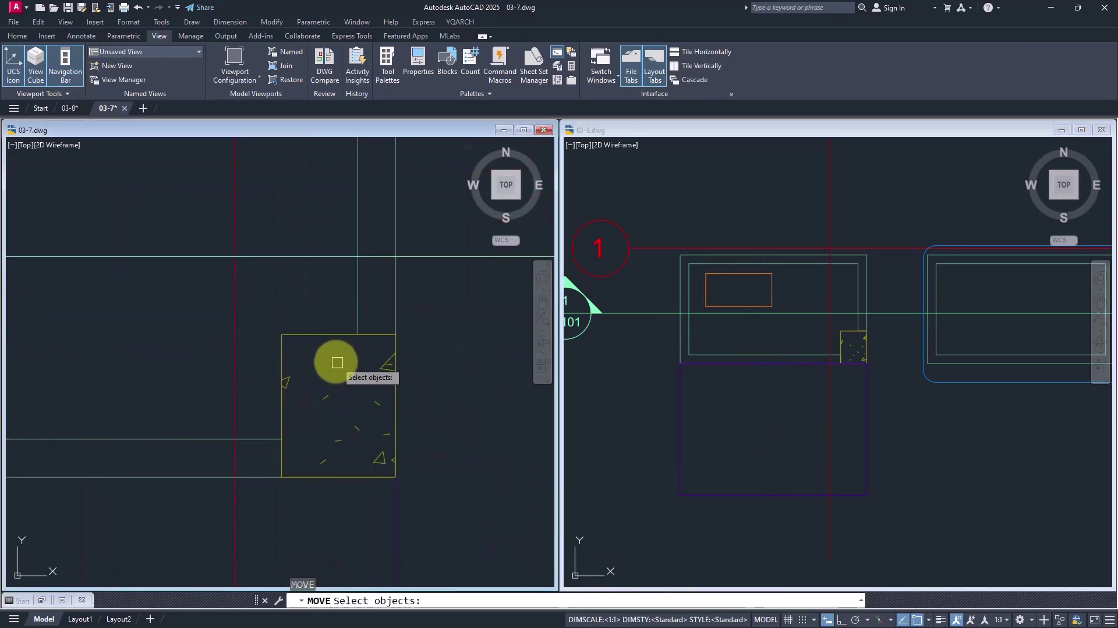
left_click(327, 334)
key("Return")
left_click(324, 361)
left_click(483, 341)
middle_click_drag(398, 373, 375, 354)
Step: In 03-8.dwg, move the hatched column out to the right of the first room's walls
left_click(781, 390)
scroll(849, 354, "up", 2)
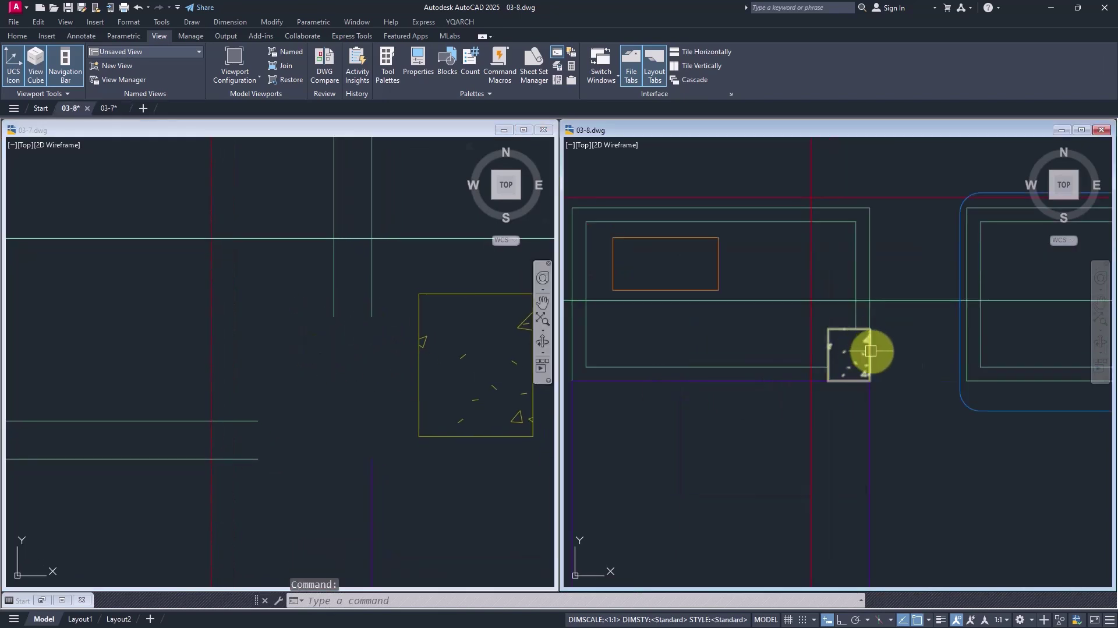
key("Return")
left_click(849, 352)
key("Return")
left_click(839, 335)
left_click(889, 333)
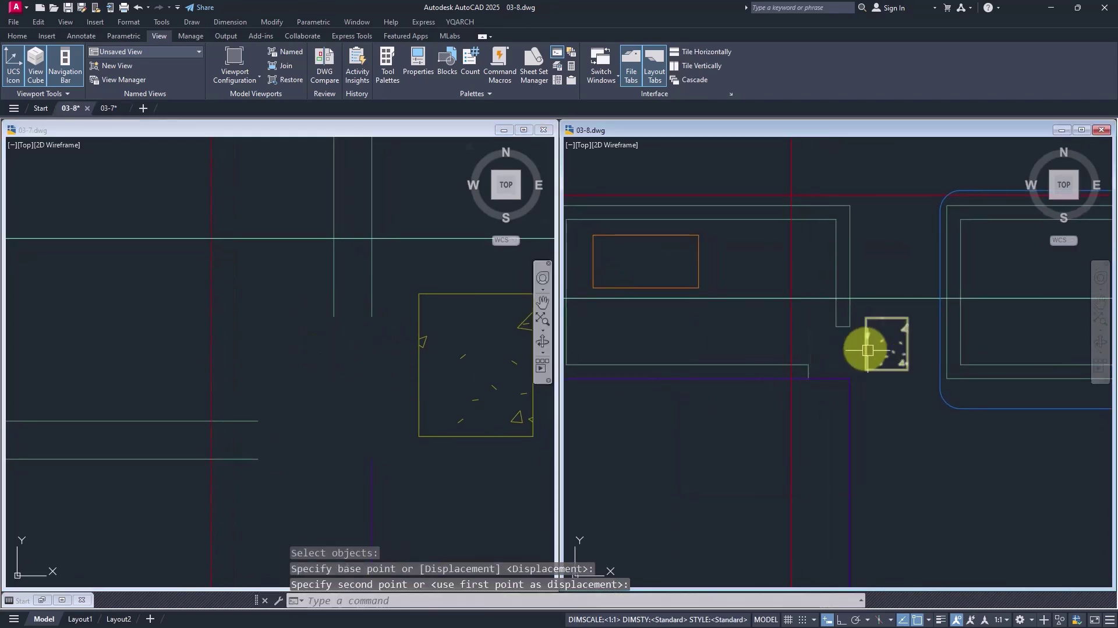
Step: In 03-7.dwg, move the purple floor's bottom edge line slightly downward
scroll(824, 354, "down", 4)
left_click(361, 445)
scroll(382, 367, "down", 5)
key("Return")
left_click(323, 447)
key("Return")
left_click(320, 468)
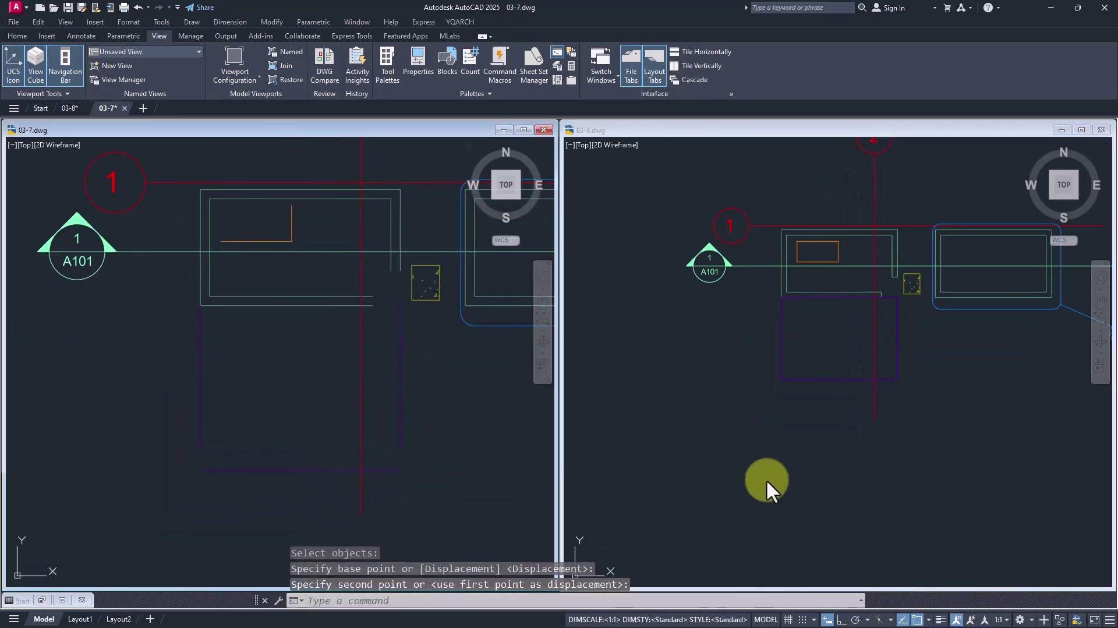
Step: In 03-8.dwg, move one of the purple floor's bottom edge lines downward, away from the floor outline
left_click(824, 487)
scroll(826, 402, "up", 3)
key("Return")
left_click(833, 368)
key("Return")
left_click(833, 368)
left_click(834, 412)
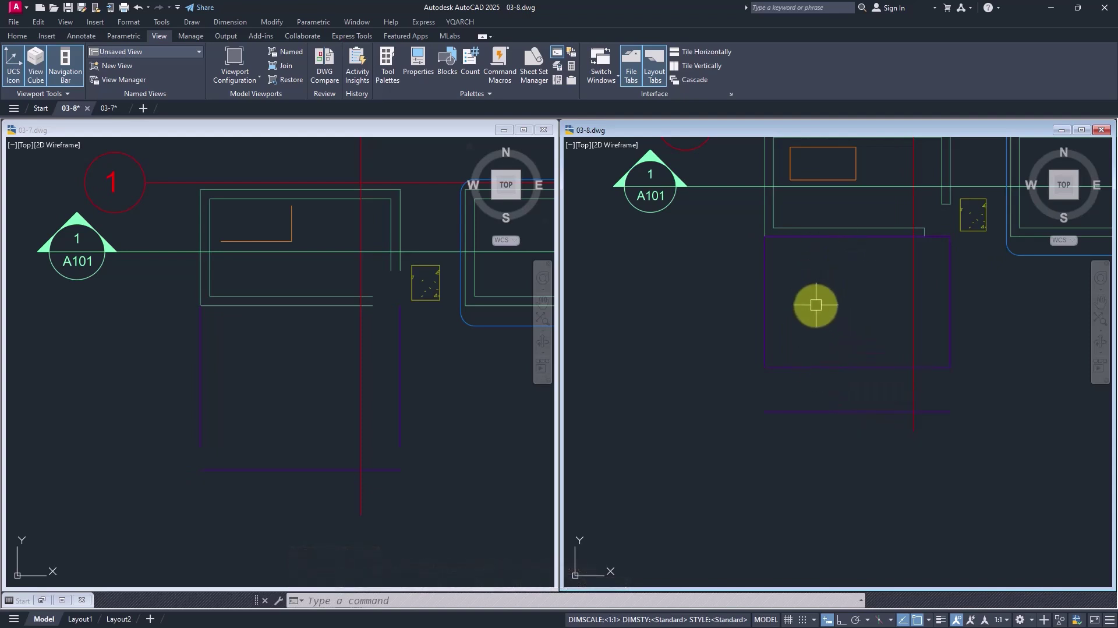
Step: Compare the wall, column, floor and orange outline edges between 03-7.dwg and 03-8.dwg for coincident lines
left_click(324, 382)
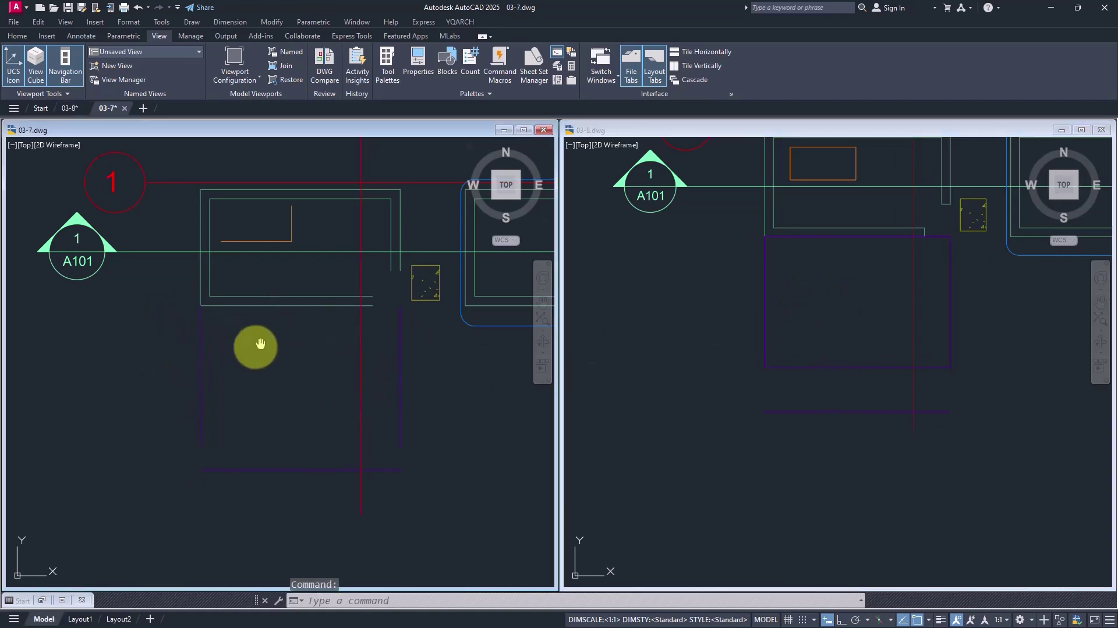
middle_click_drag(251, 335, 244, 339)
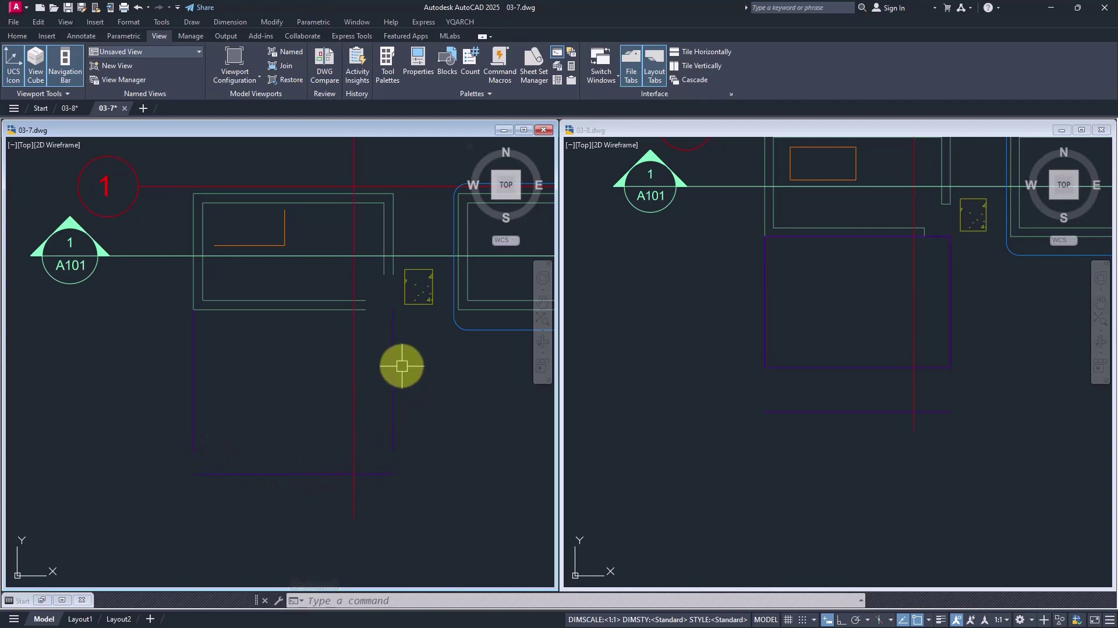
left_click(821, 460)
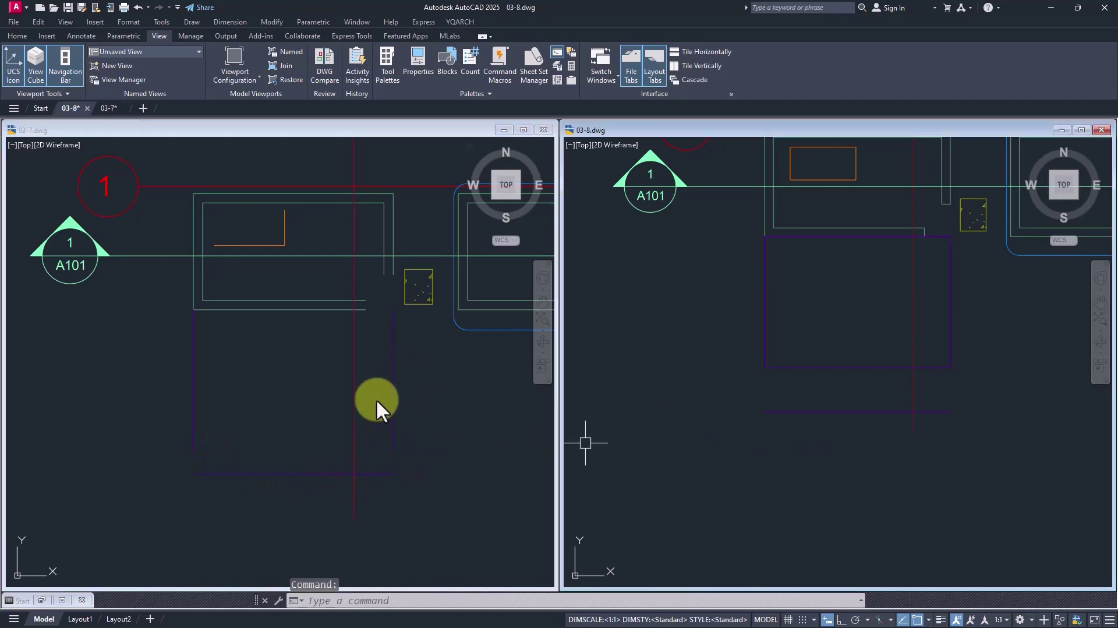
left_click(705, 393)
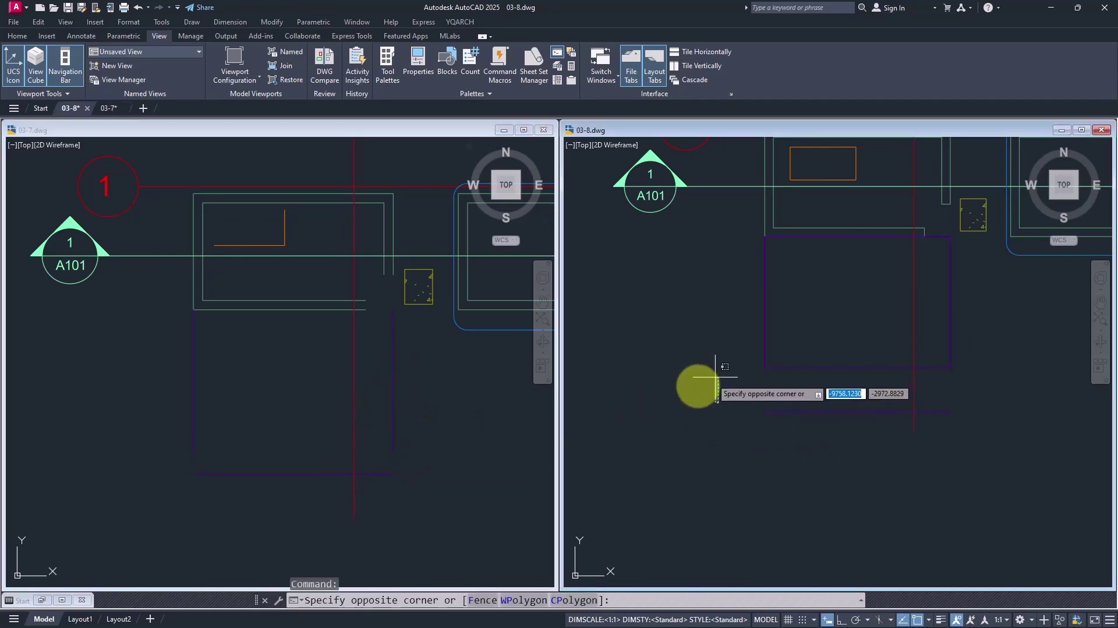
left_click(254, 219)
middle_click_drag(255, 214, 266, 244)
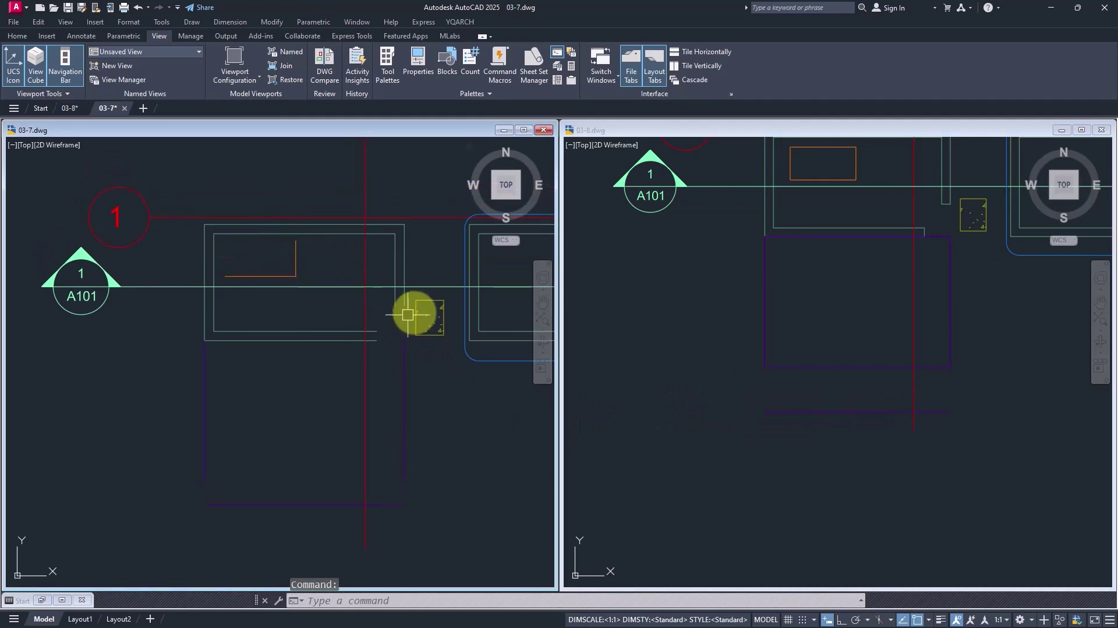
scroll(399, 310, "up", 2)
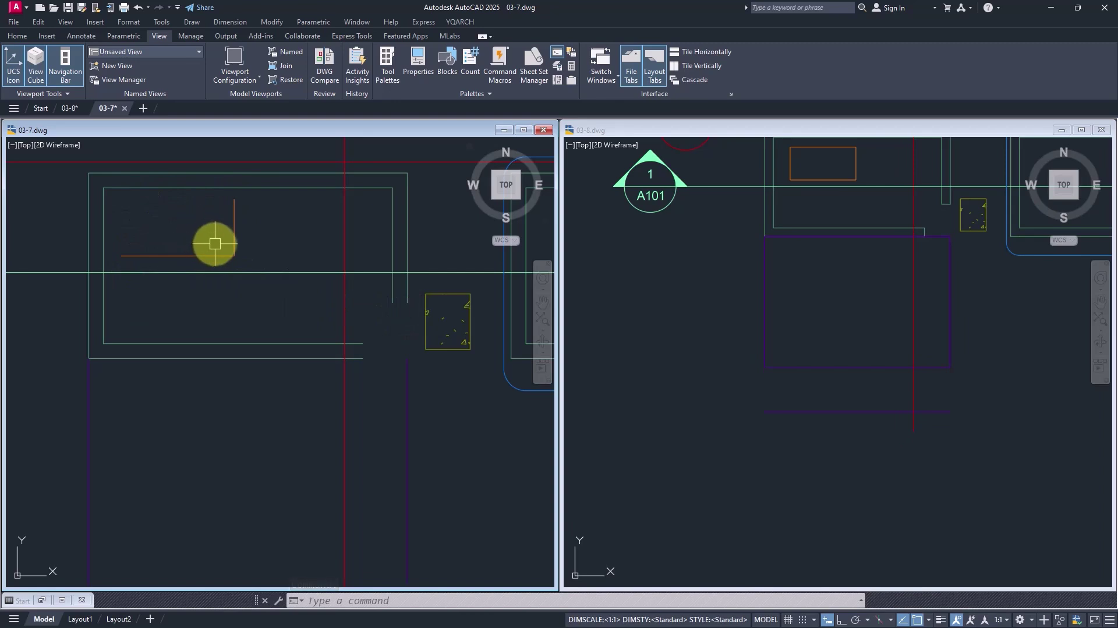
scroll(220, 253, "down", 2)
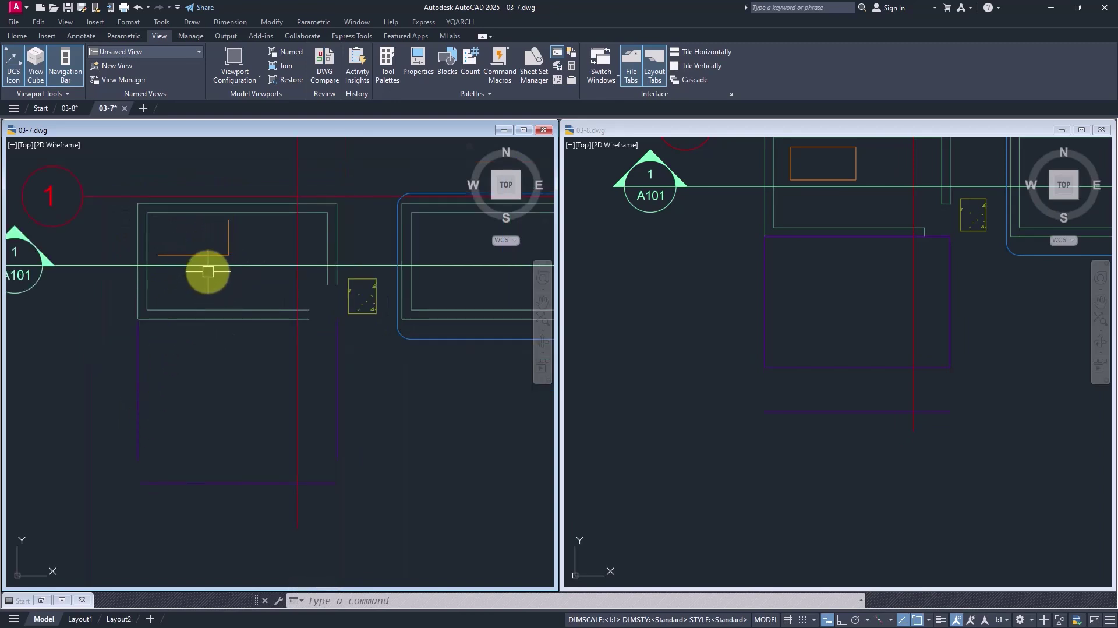
middle_click_drag(184, 248, 180, 249)
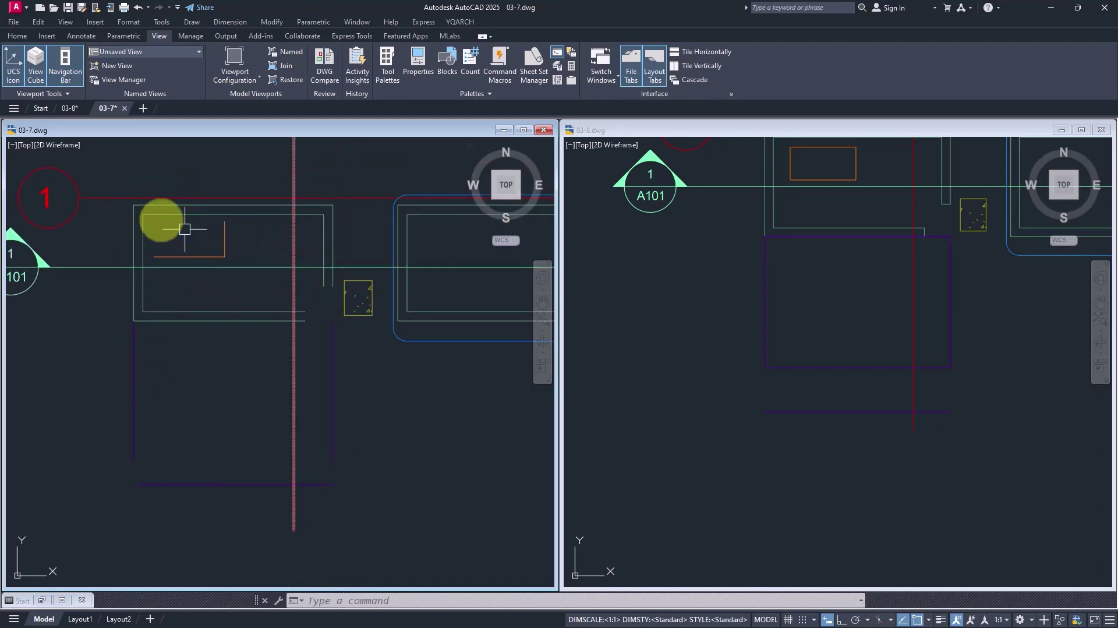
left_click(173, 408)
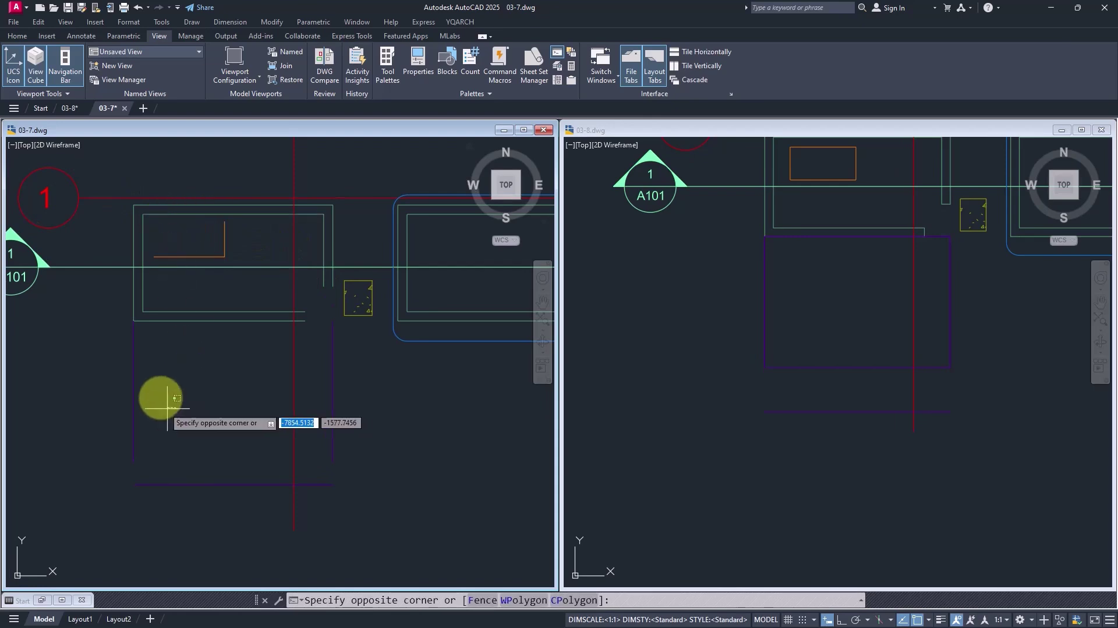
left_click(170, 403)
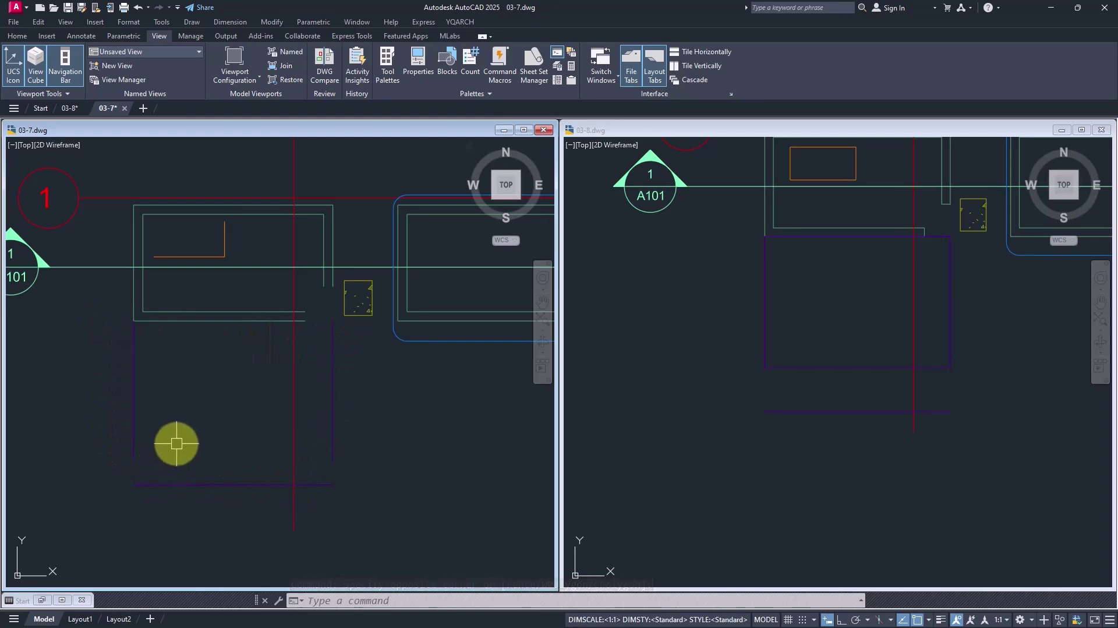
left_click(806, 452)
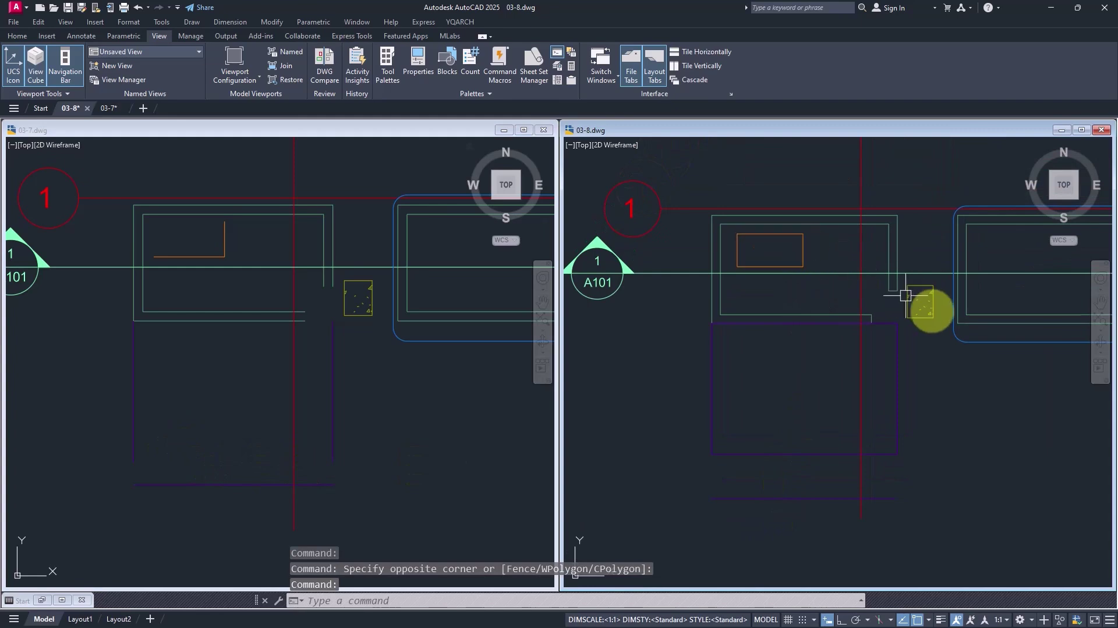
middle_click_drag(838, 302, 798, 232)
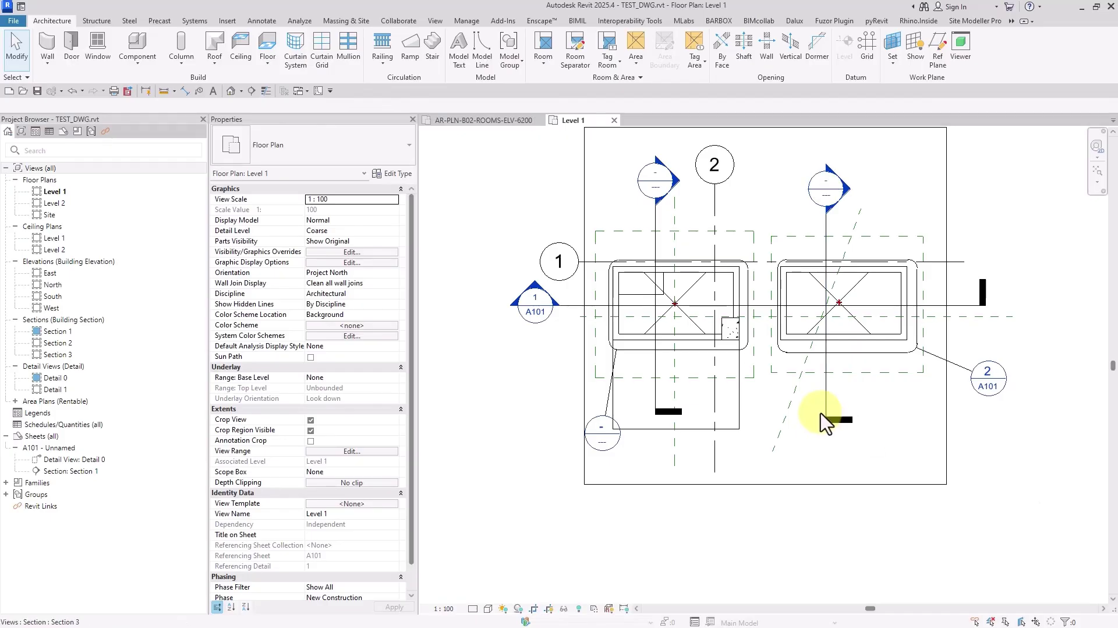
Step: Switch to Revit, examine the floor slab's edges in the default 3D view, and return to AutoCAD
left_click(231, 90)
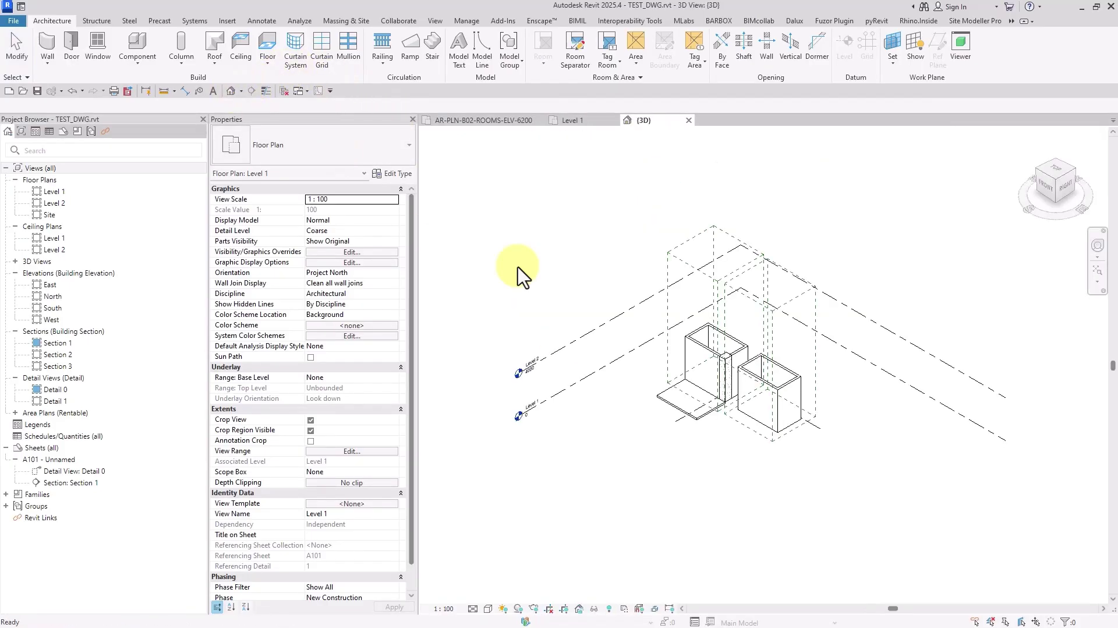
scroll(654, 344, "up", 6)
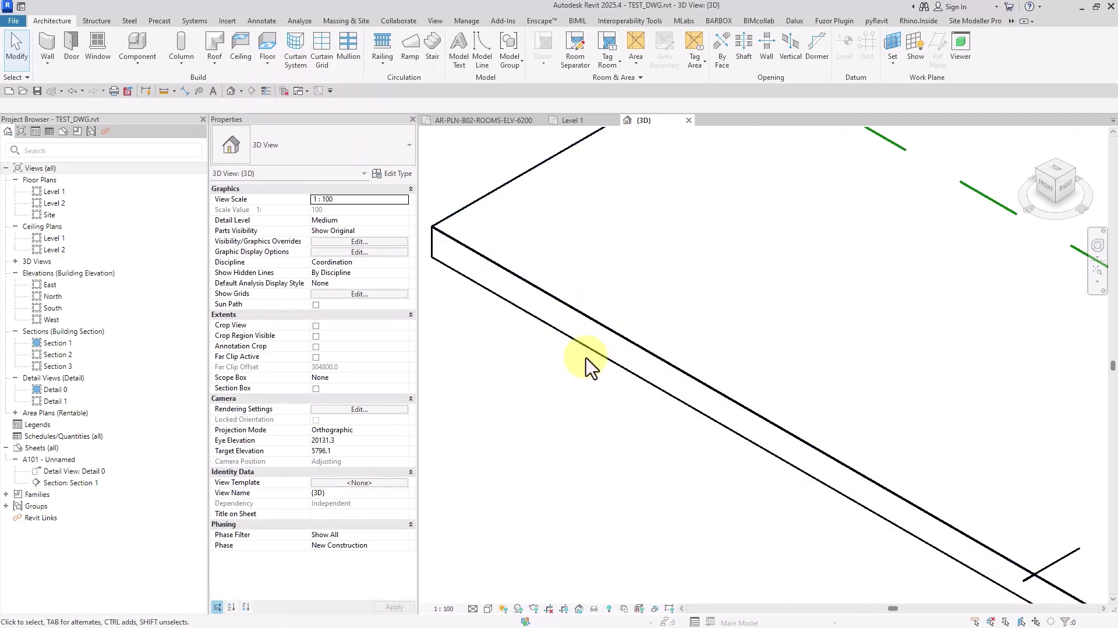
left_click(1082, 8)
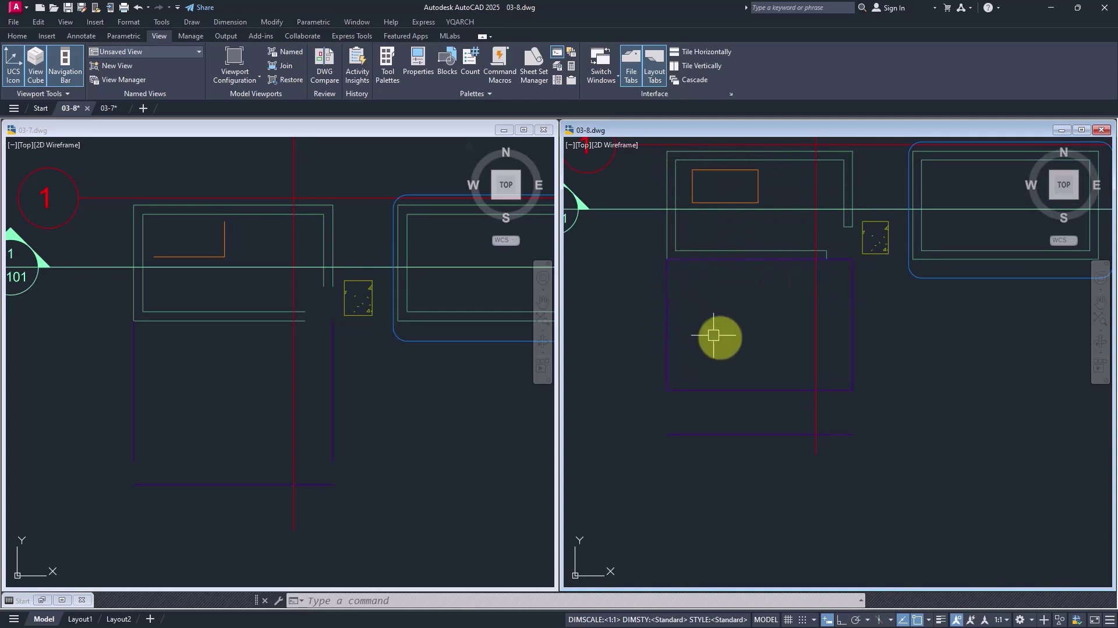
Step: In 03-8.dwg, move the separated floor line back up onto the purple floor's bottom edge
type("m")
key("Return")
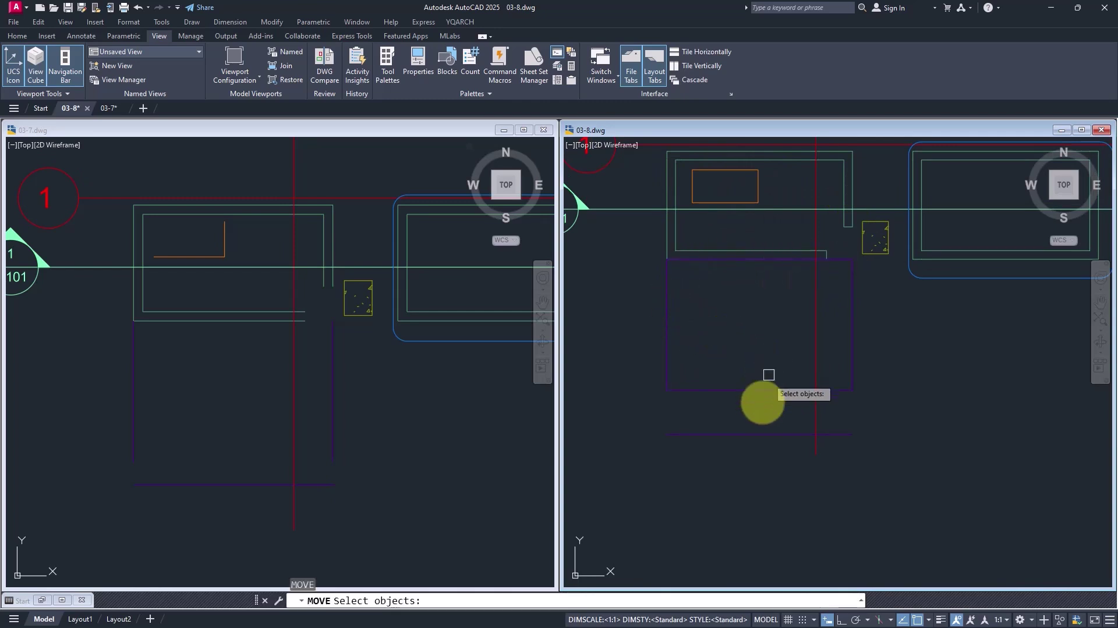
left_click(757, 434)
key("Return")
left_click(759, 434)
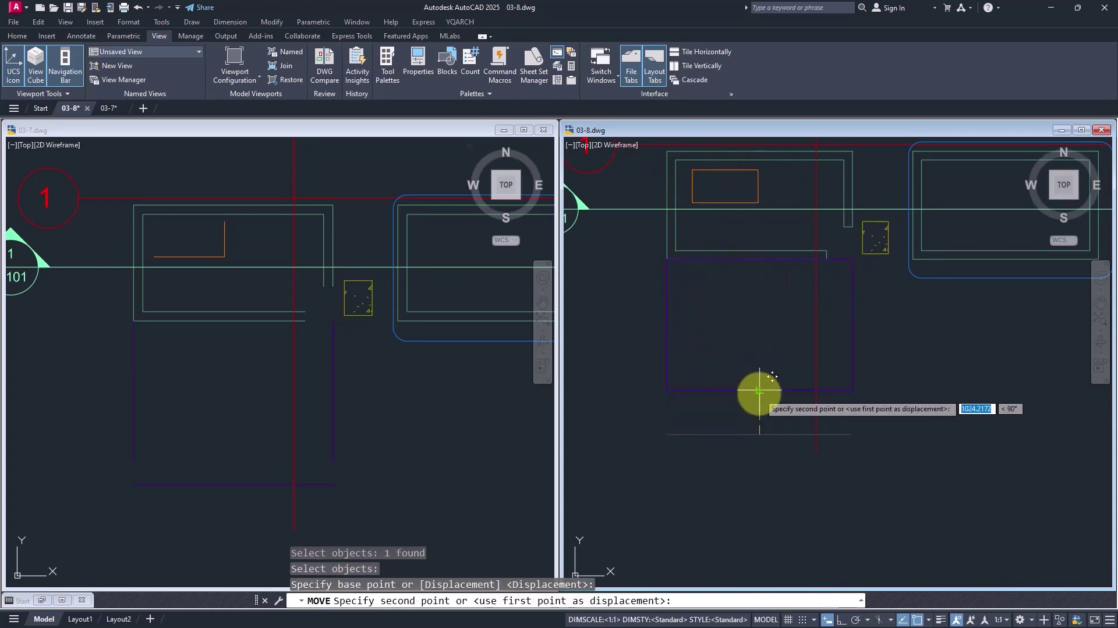
left_click(752, 448)
scroll(769, 449, "down", 2)
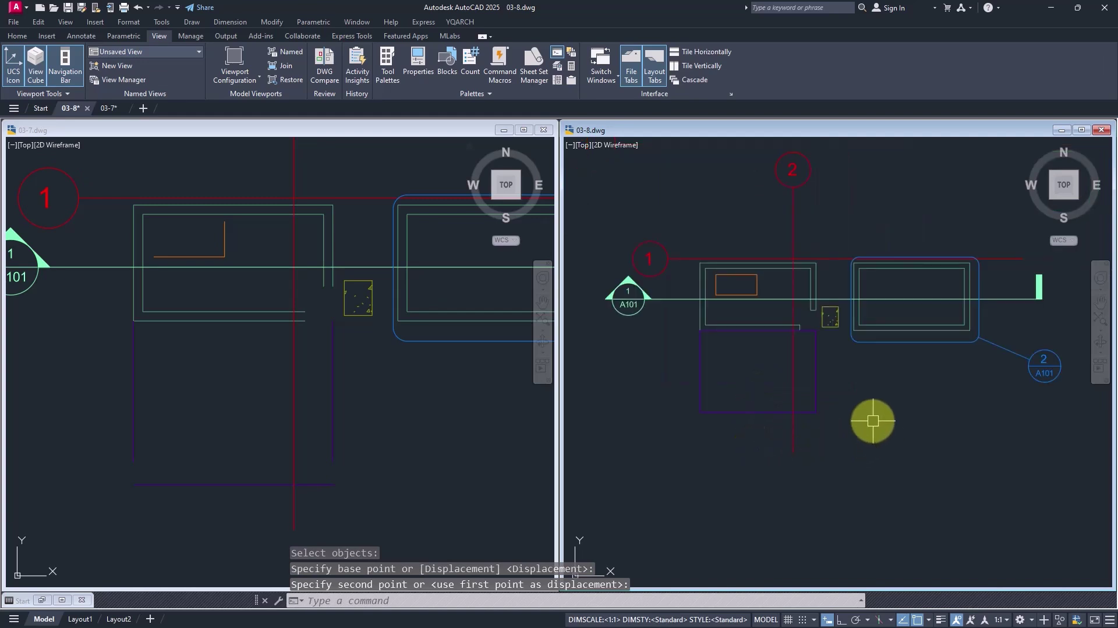
type("over")
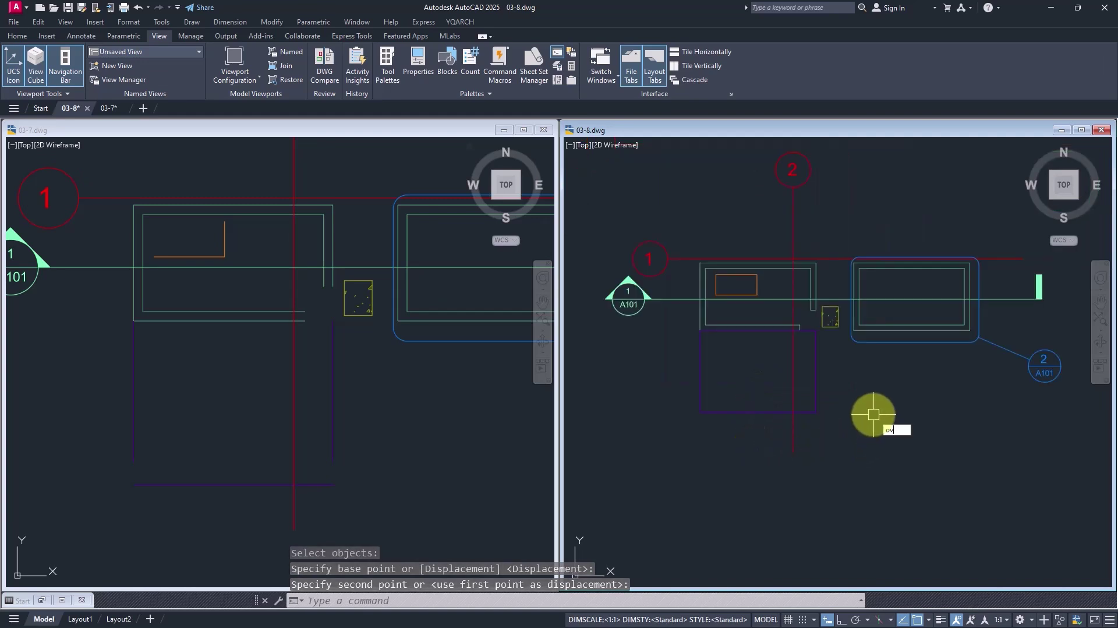
left_click(900, 441)
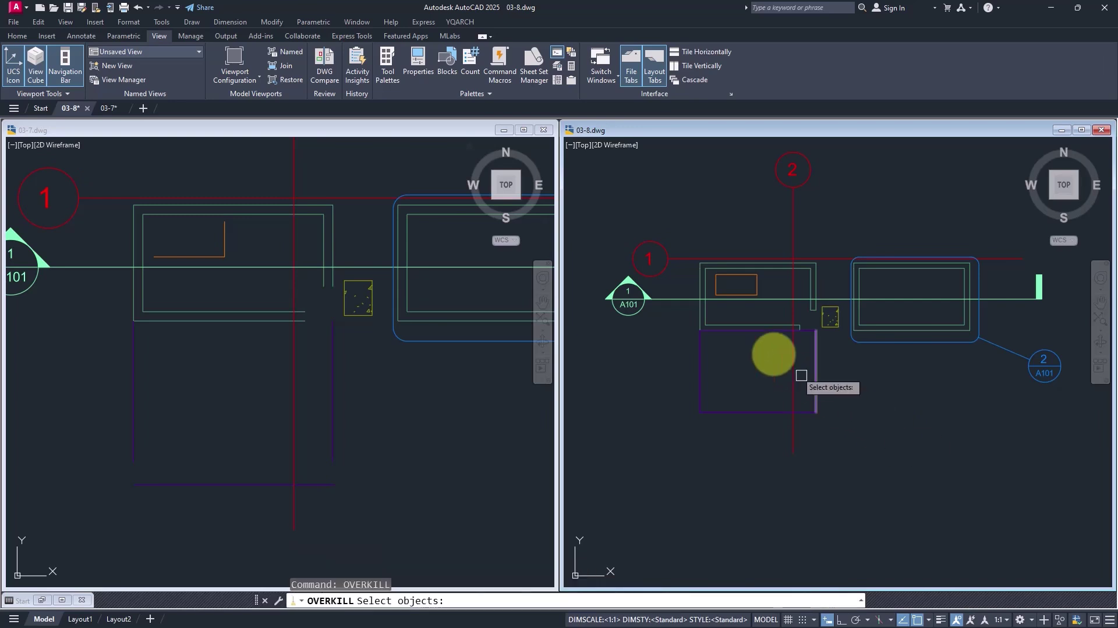
key("Escape")
Step: Cancel the unfinished Overkill command and undo the earlier moves of the floor line, column and outlines in 03-8.dwg
key("ctrl+z")
key("ctrl+z")
key("ctrl+z")
key("ctrl+z")
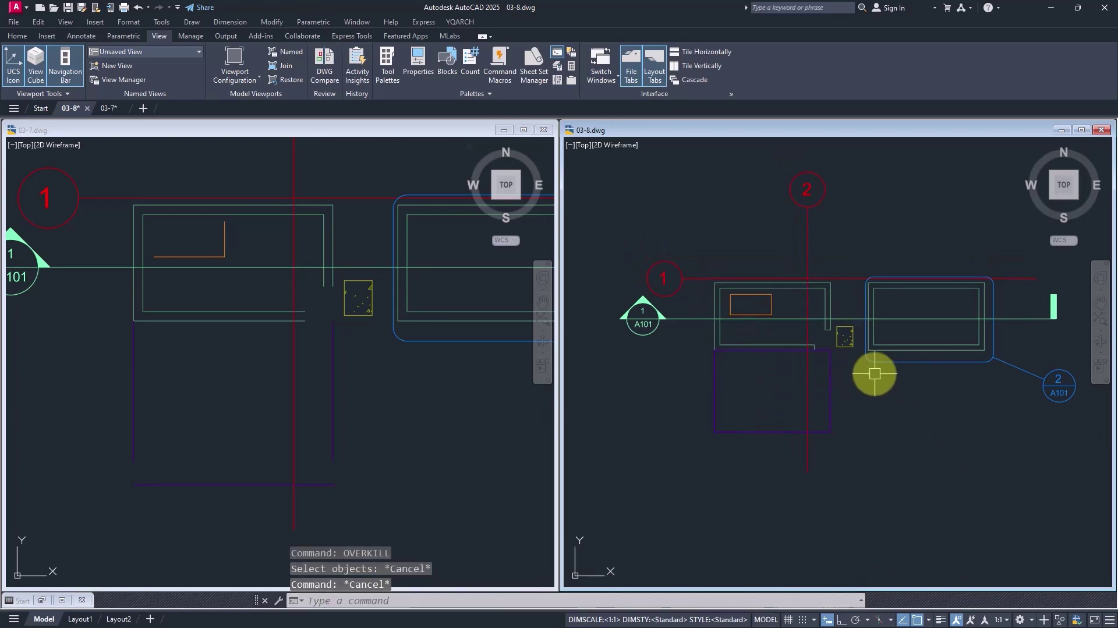
key("ctrl+z")
key("ctrl+z")
key("ctrl+z")
key("ctrl+z")
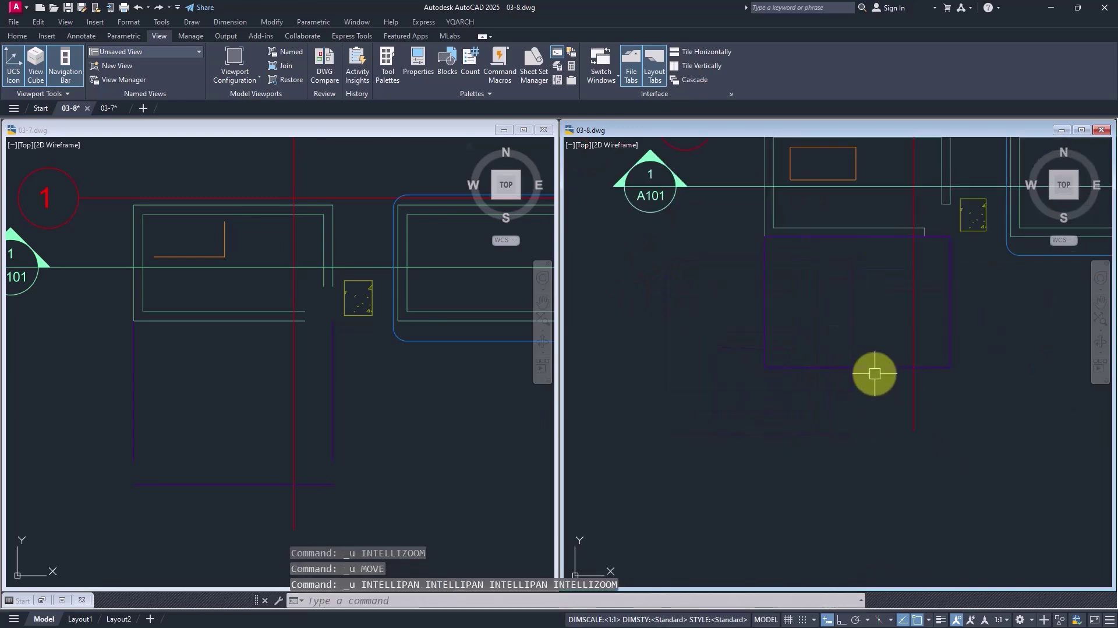
key("ctrl+z")
Step: Run Overkill on all objects in 03-8.dwg with tolerance 0.000100, combining co-linear objects that partially overlap or align end to end
type("overkill")
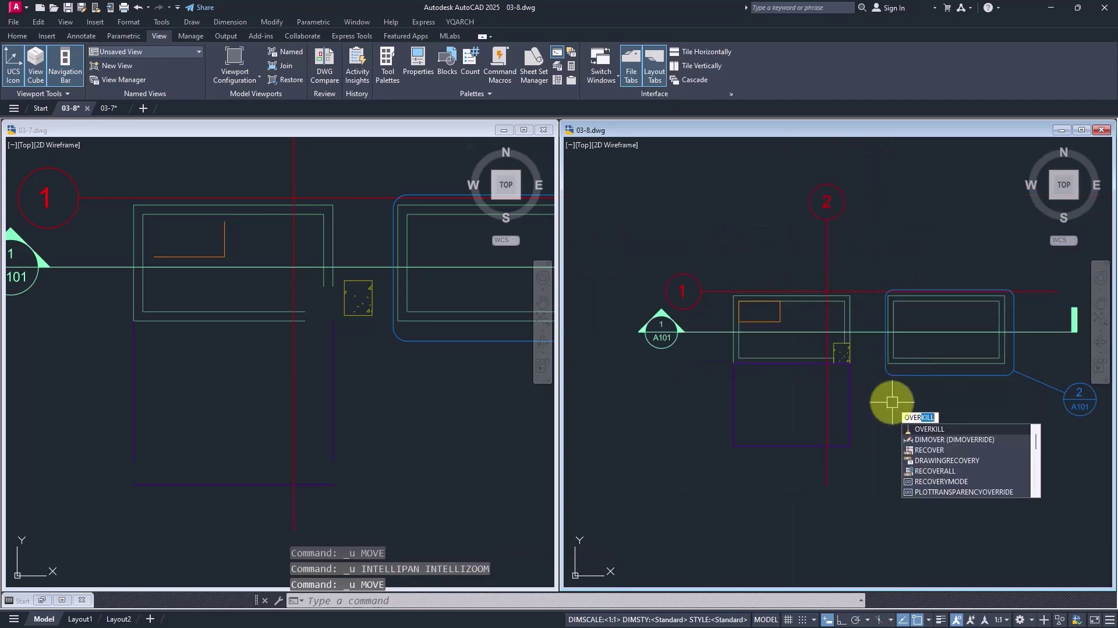
key("Return")
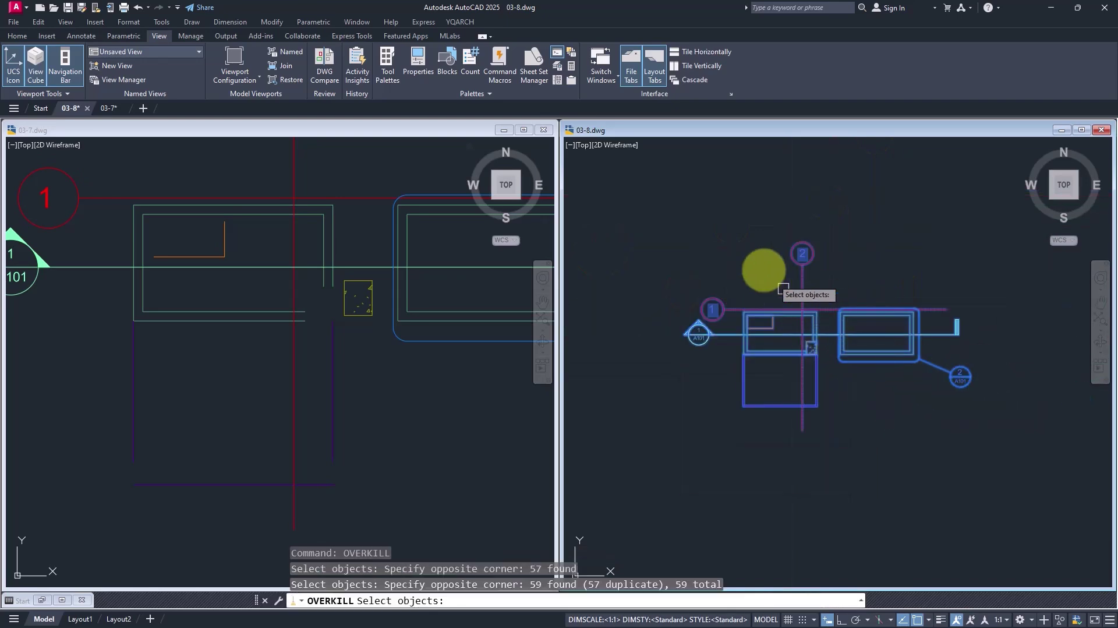
key("Return")
left_click_drag(627, 168, 622, 166)
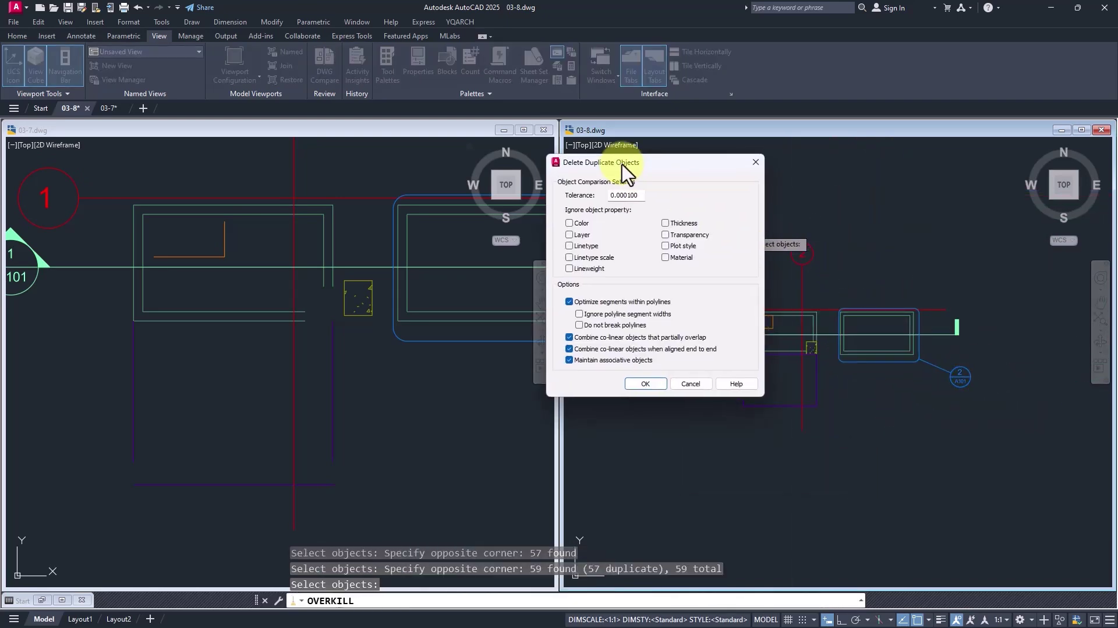
left_click(653, 384)
Step: Move the purple floor's bottom edge line straight down, away from the floor outline
scroll(766, 349, "up", 4)
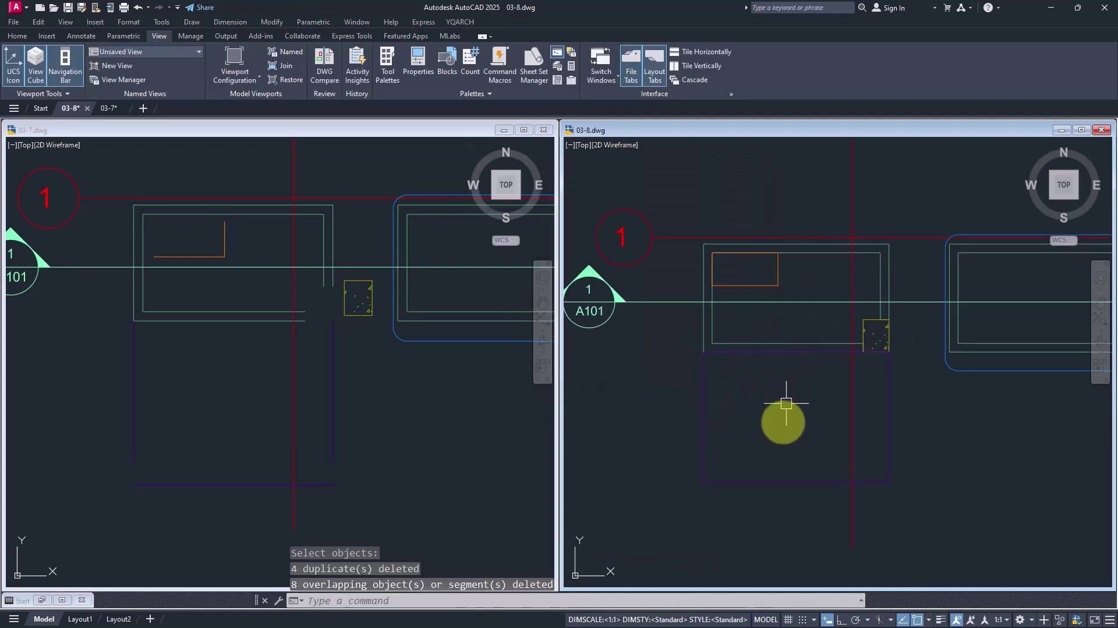
type("m")
key("Return")
left_click(776, 415)
key("Return")
left_click(776, 415)
left_click(777, 491)
Step: Move the purple floor's right edge line slightly to the right, off the wall's outer face
key("Return")
left_click(866, 375)
key("Return")
left_click(866, 374)
left_click(899, 379)
Step: Move the yellow hatched column to the right, clear of the wall corner
scroll(788, 252, "up", 4)
middle_click_drag(902, 291, 796, 309)
key("Return")
left_click(886, 317)
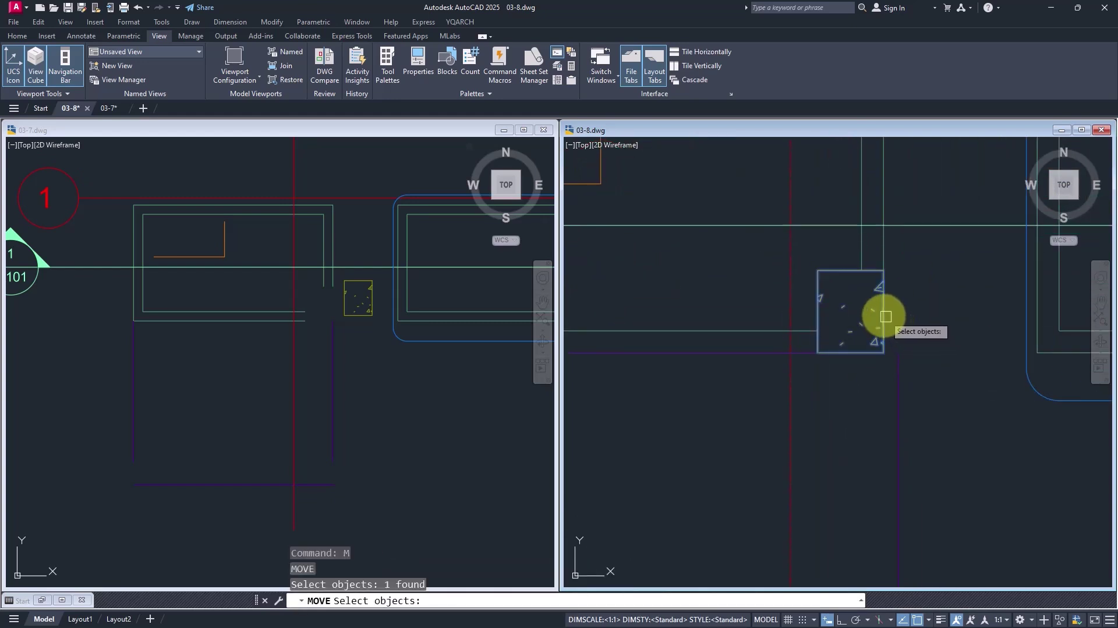
key("Return")
left_click(858, 304)
left_click(941, 302)
Step: Move the orange outline inside the walled room to the right and down, away from the inner wall corner
middle_click_drag(594, 186, 781, 317)
key("Return")
left_click(787, 300)
key("Return")
left_click(727, 274)
left_click(766, 291)
scroll(780, 303, "down", 3)
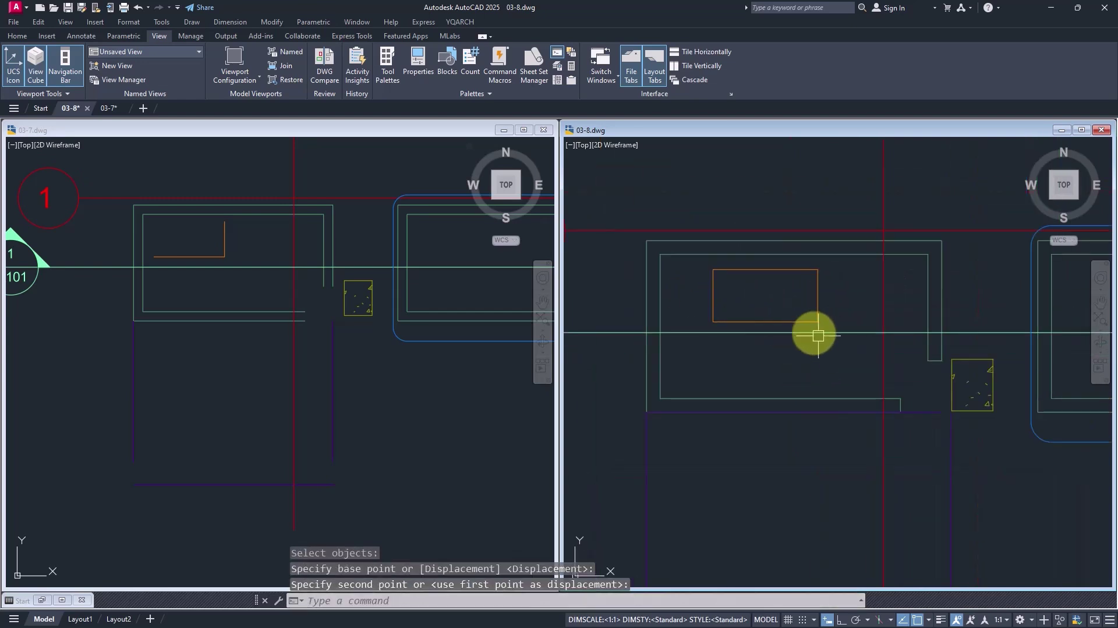
scroll(894, 346, "down", 2)
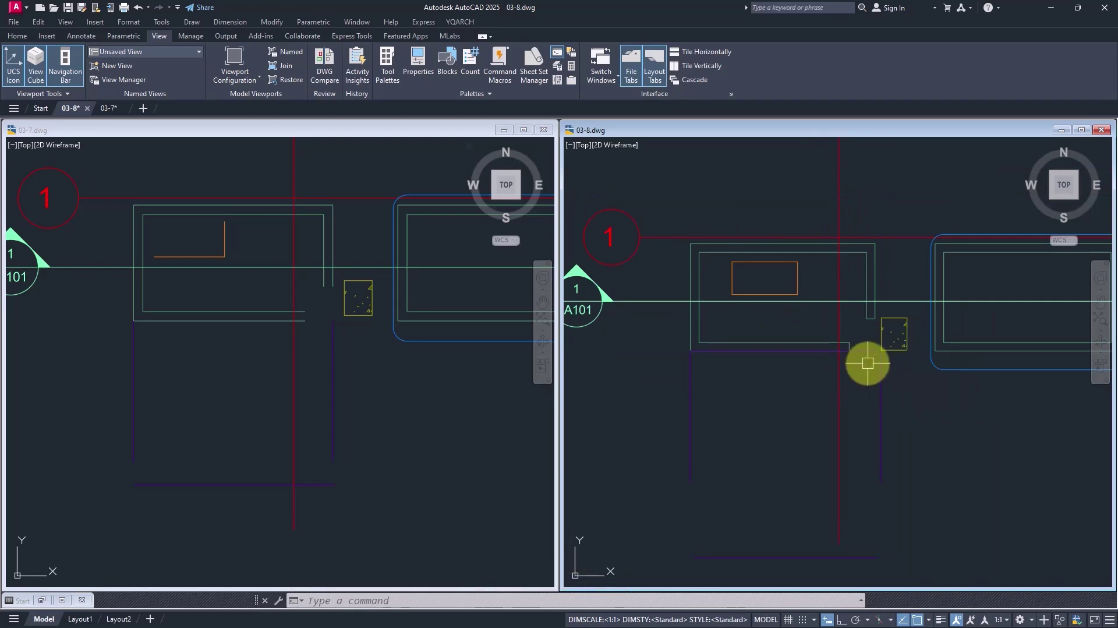
mouse_move(840, 390)
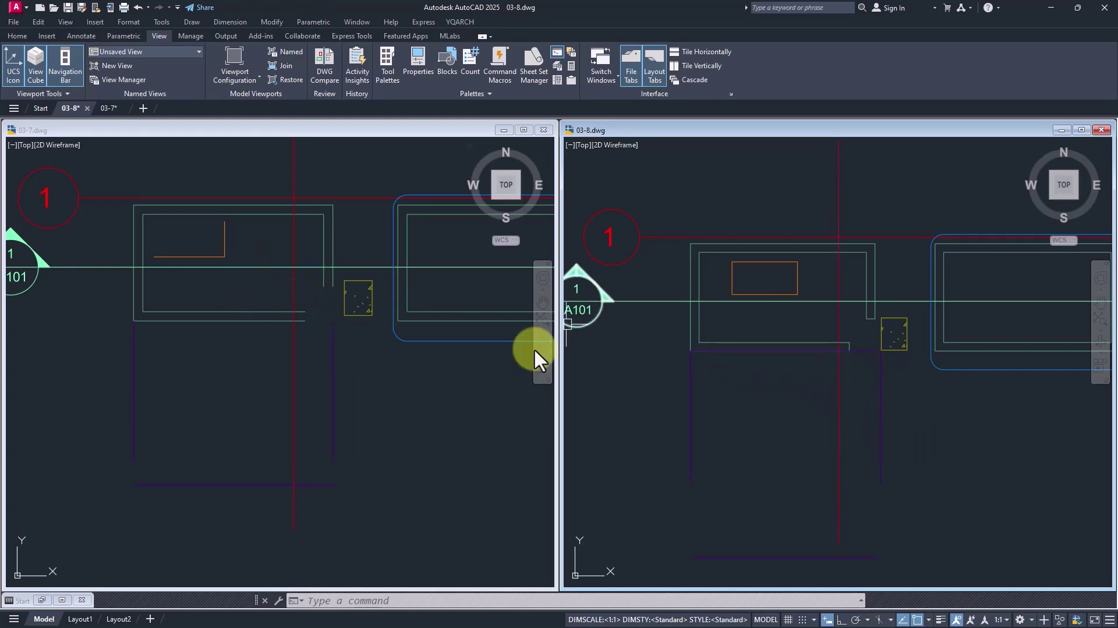
left_click(767, 433)
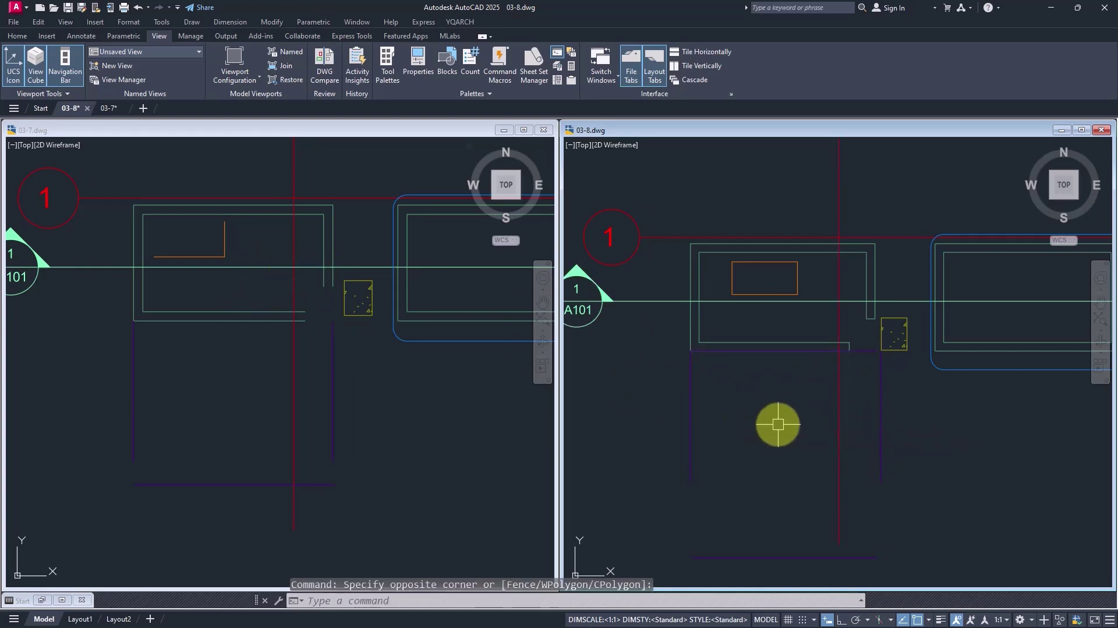